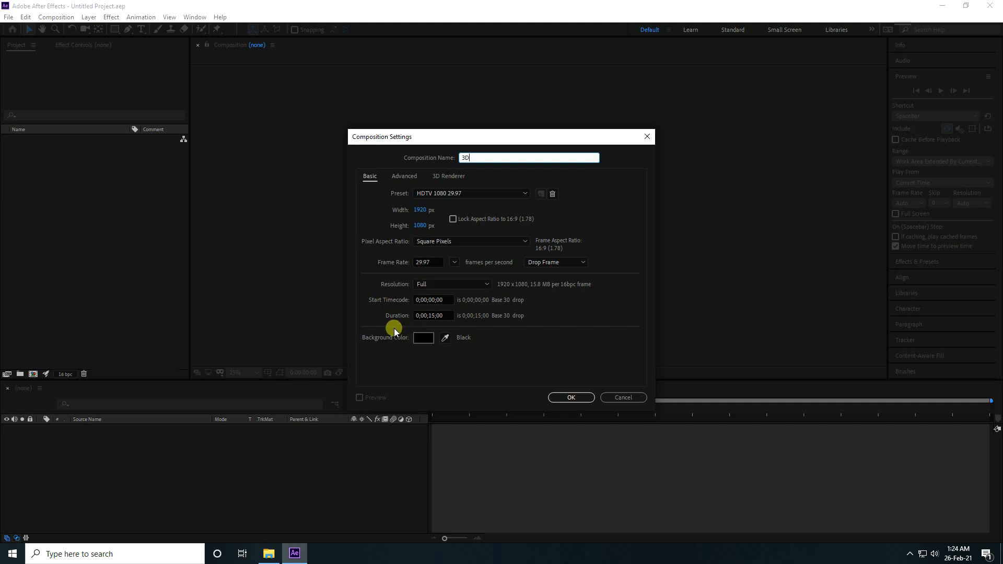
- Create the composition named 3D at 1920 x 1080, 29.97 fps and 15 seconds long, fitted to the viewer
left_click(567, 397)
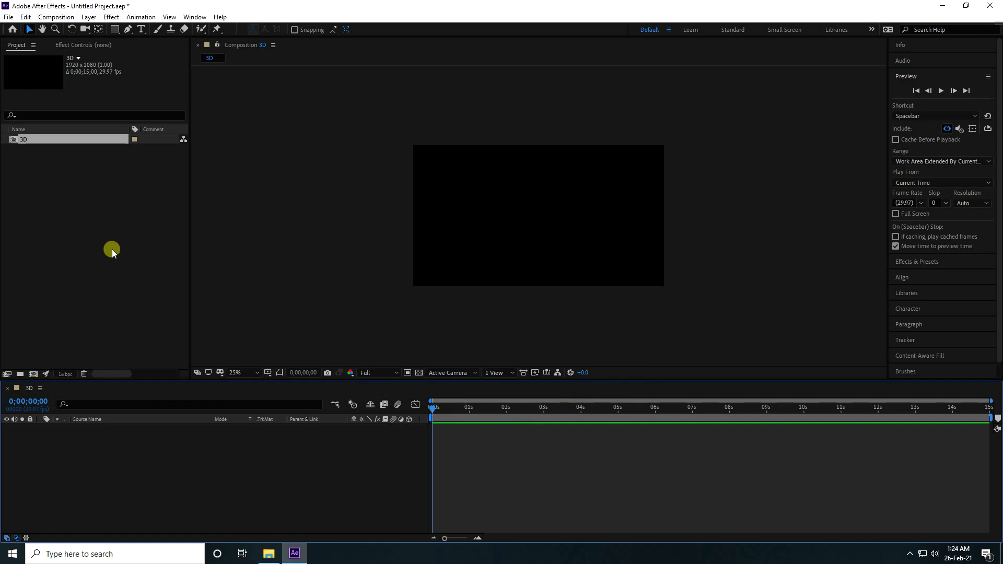
left_click(246, 373)
left_click(260, 208)
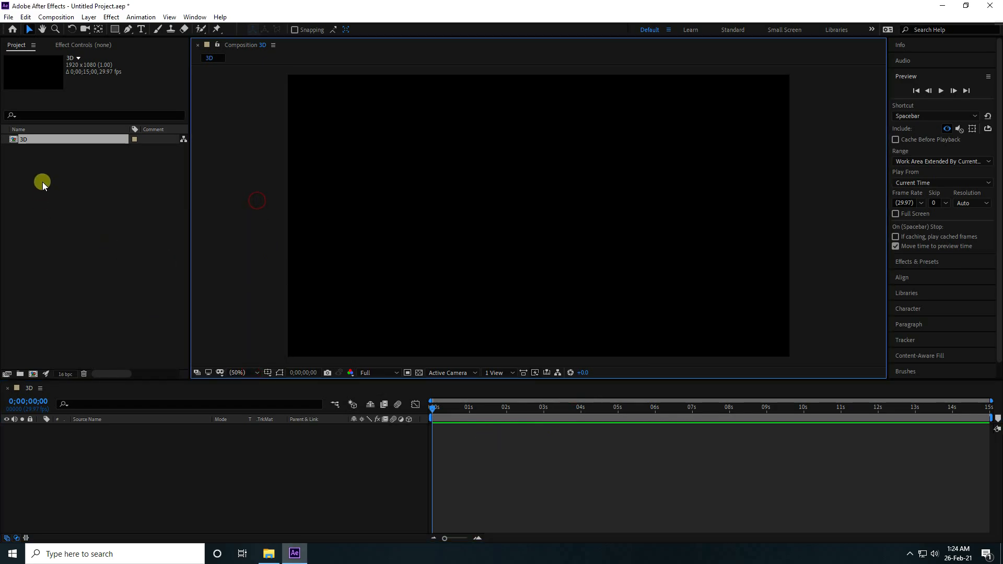
- Import LOGO, Sci-fi_Wall_005_normal and TEXTURE COLOR from the 3D LOGO Silver AF folder as footage
right_click(49, 205)
mouse_move(79, 259)
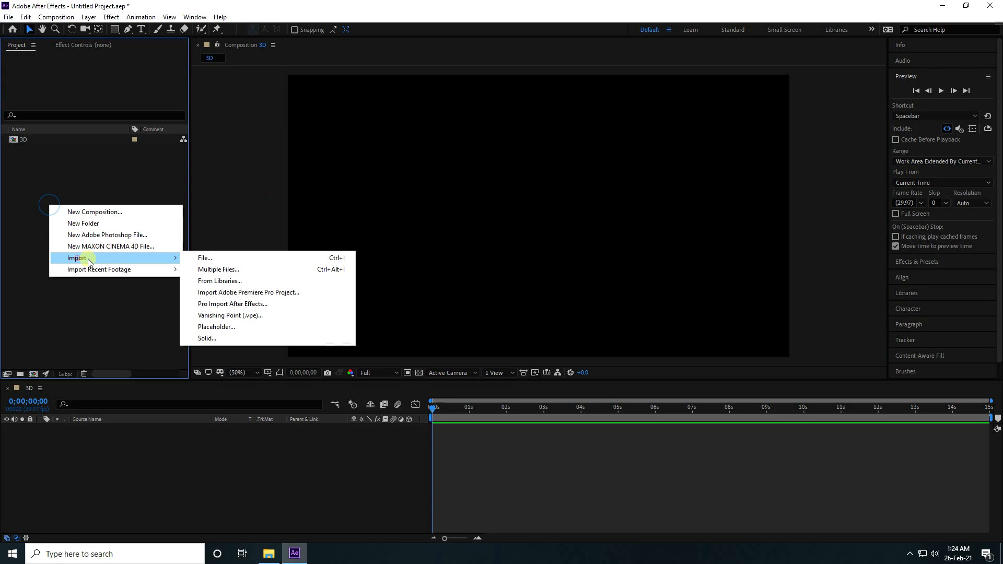
left_click(221, 262)
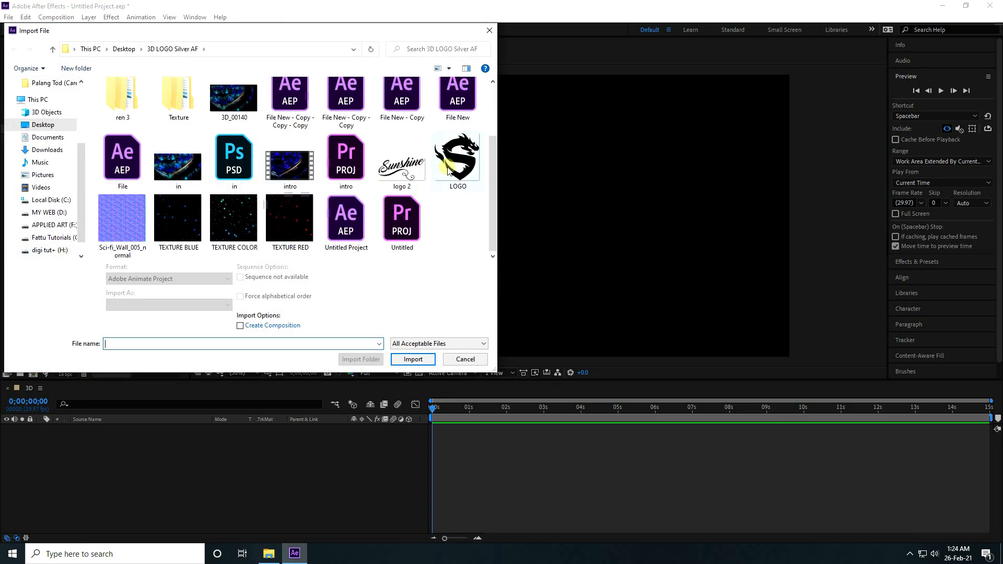
left_click(122, 218, "ctrl")
left_click(233, 218, "ctrl")
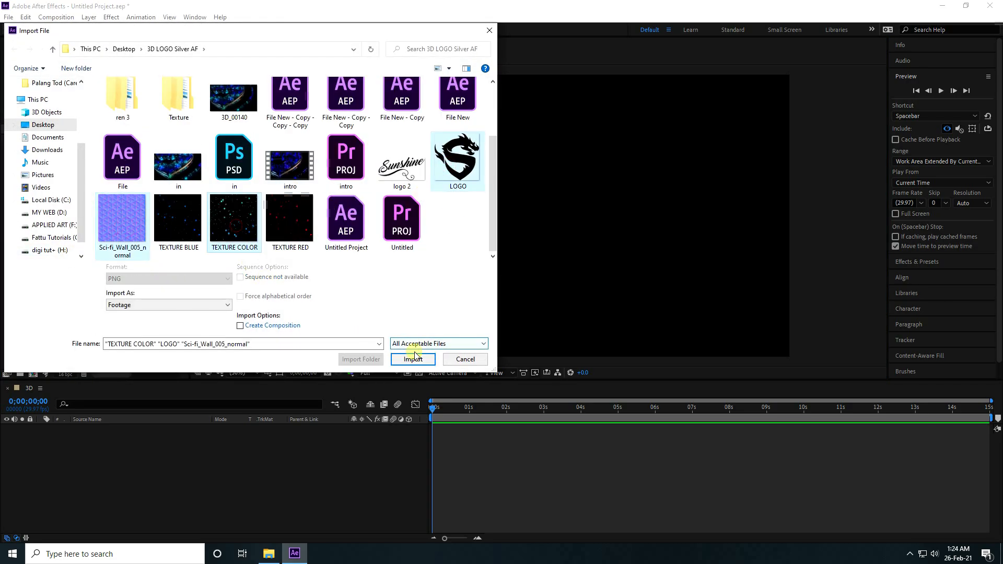
left_click(413, 359)
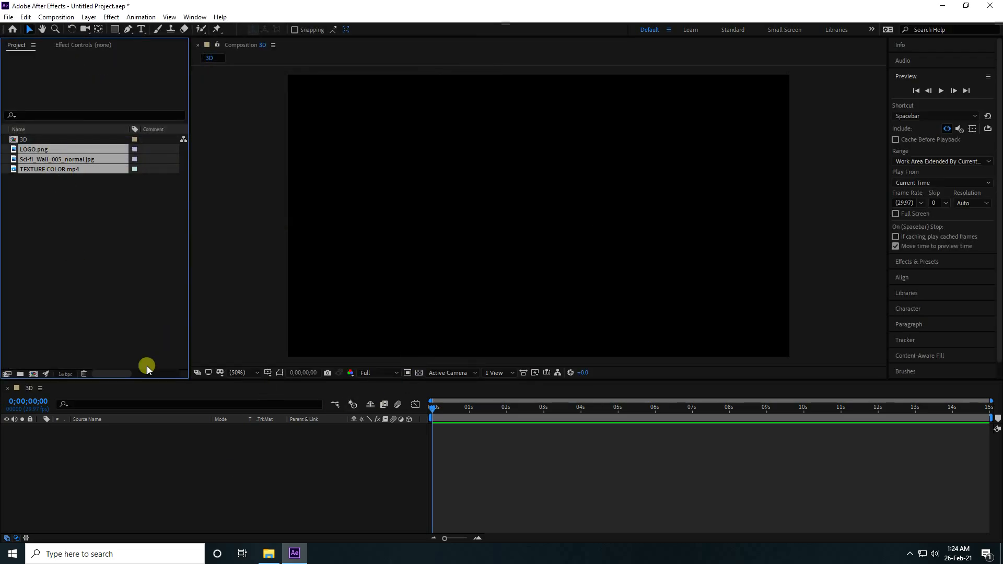
- Switch to File Explorer and examine the LOGO image, the Sci-fi_Wall_005_normal texture and the TEXTURE COLOR video
left_click(269, 553)
left_click(337, 219)
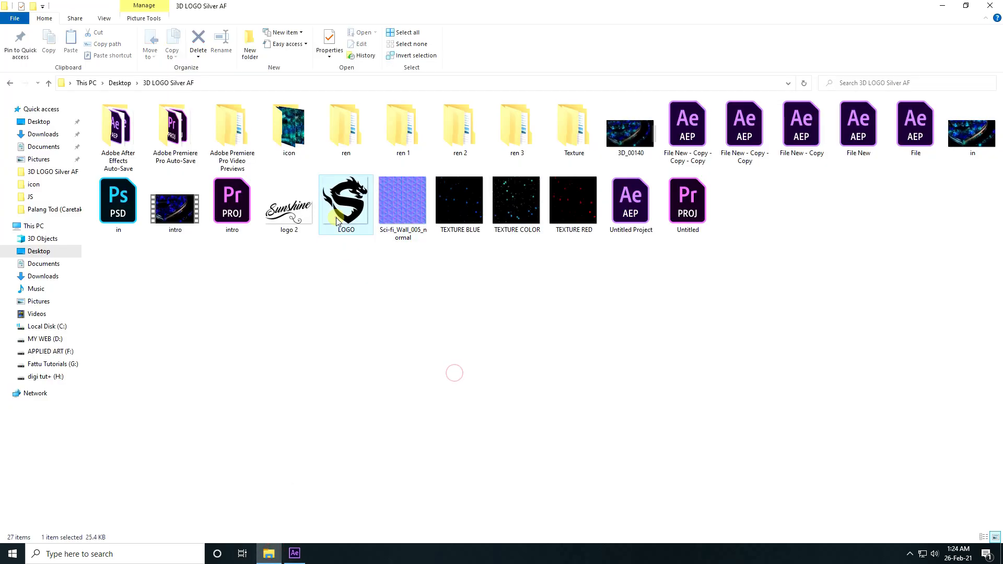
double_click(337, 220)
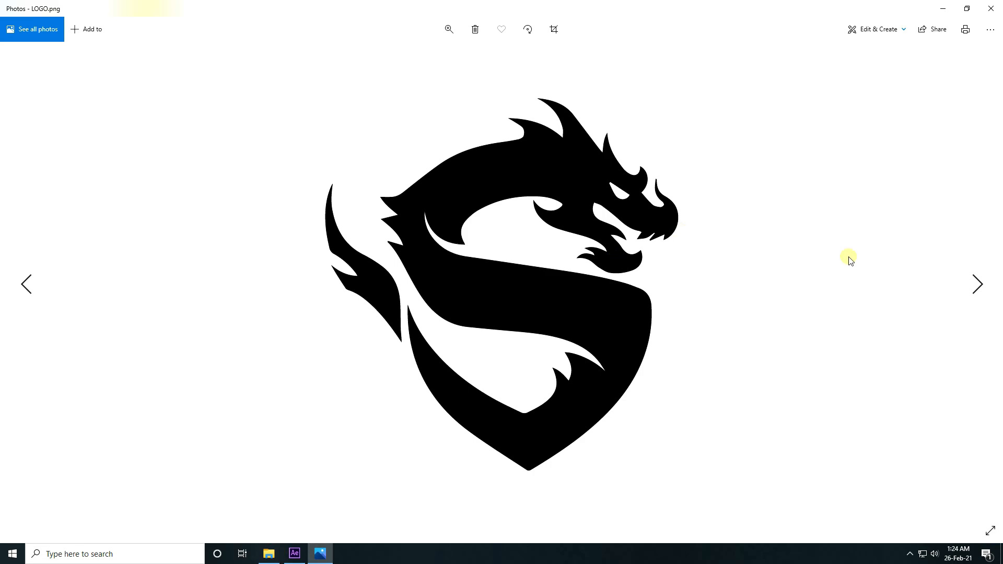
left_click(991, 8)
double_click(399, 238)
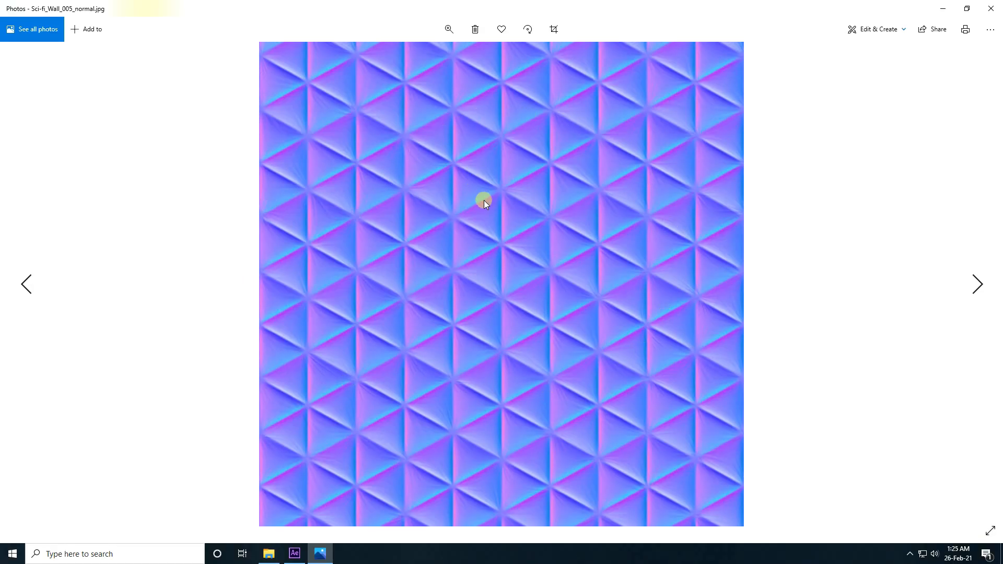
left_click(991, 8)
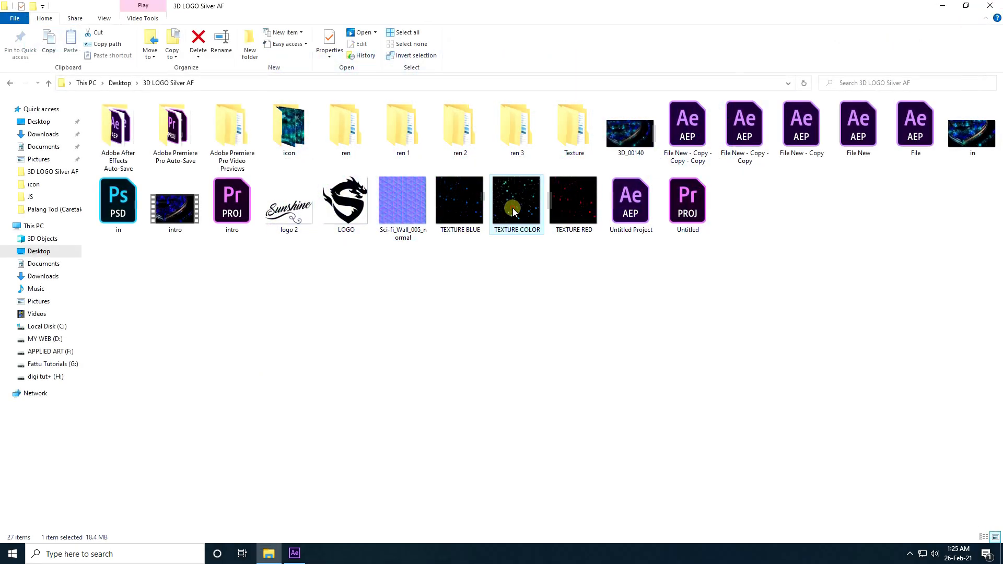
double_click(512, 208)
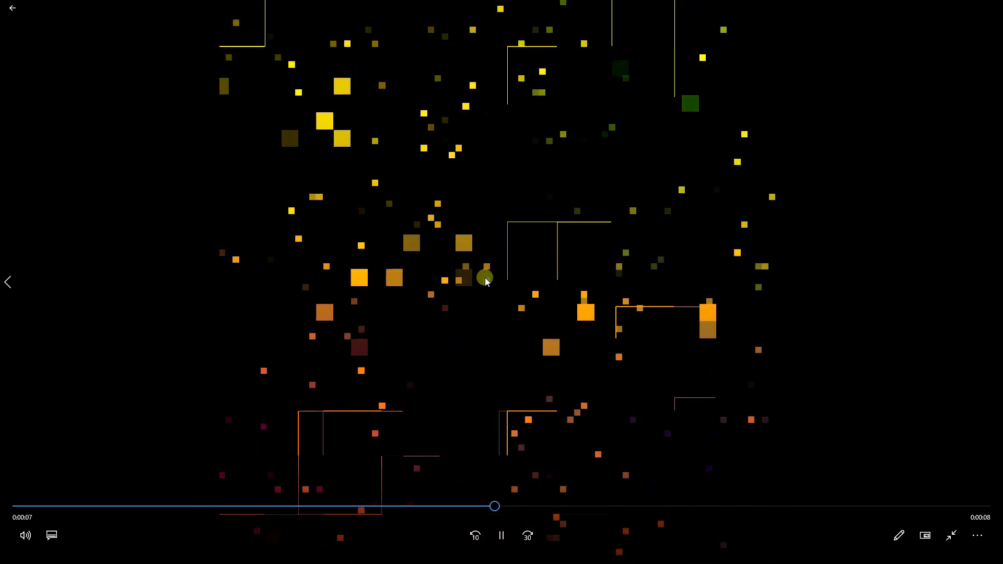
left_click(992, 6)
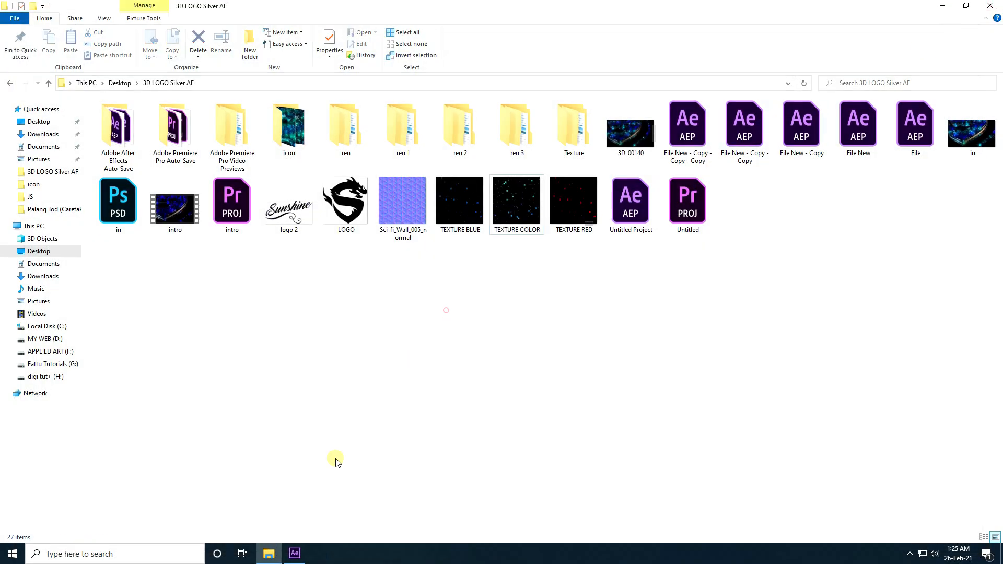
- Switch back to After Effects and add the three imported footage items to the 3D composition's timeline
left_click(295, 554)
left_click_drag(32, 228, 162, 465)
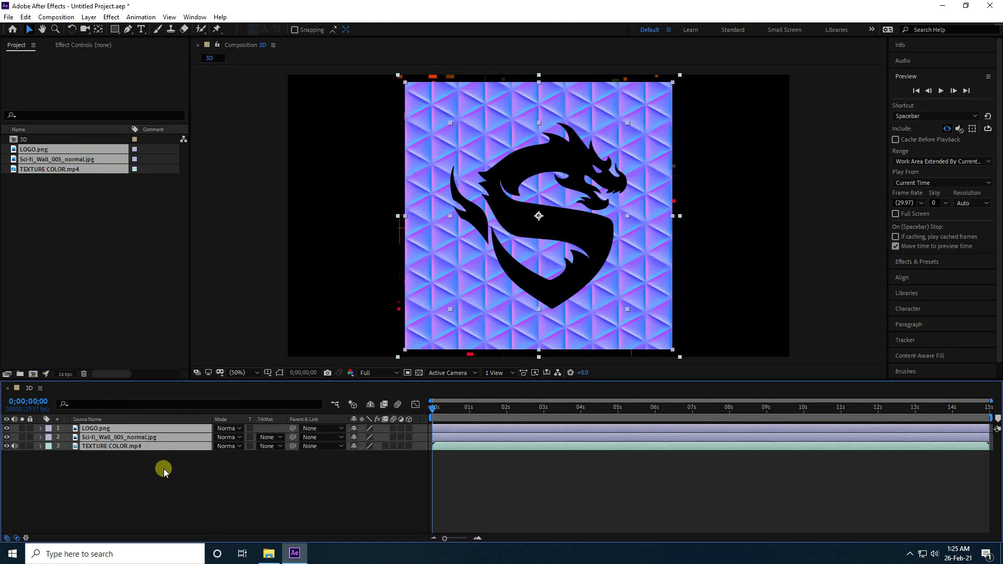
left_click(177, 485)
- Create a black 1920 x 1080 solid layer named E3D and hide it
right_click(136, 501)
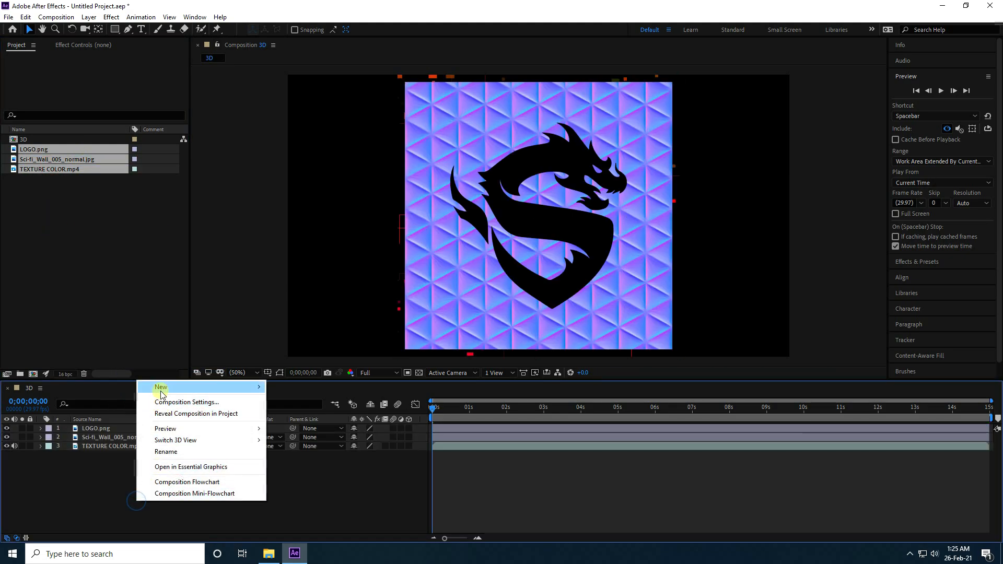
mouse_move(162, 387)
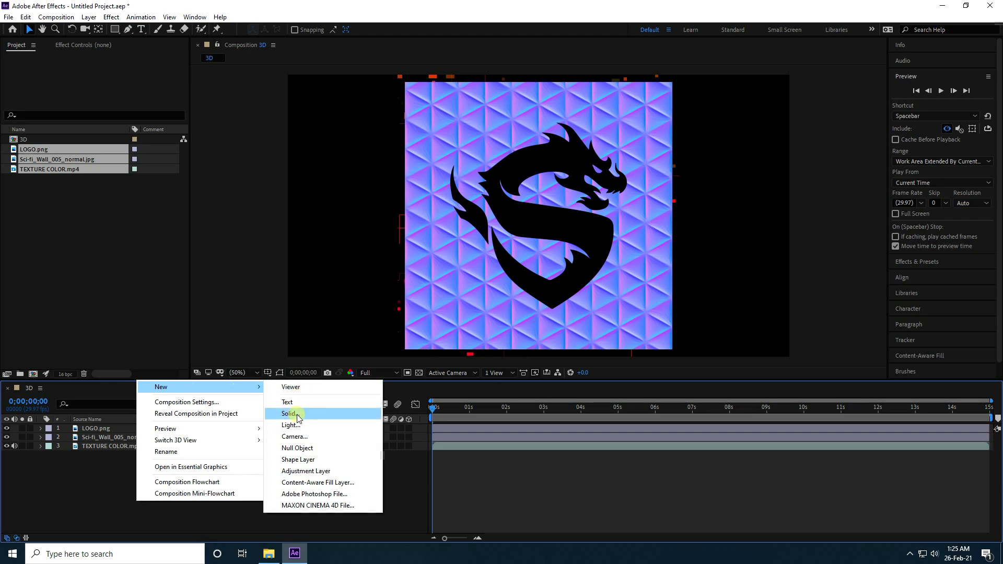
left_click(289, 413)
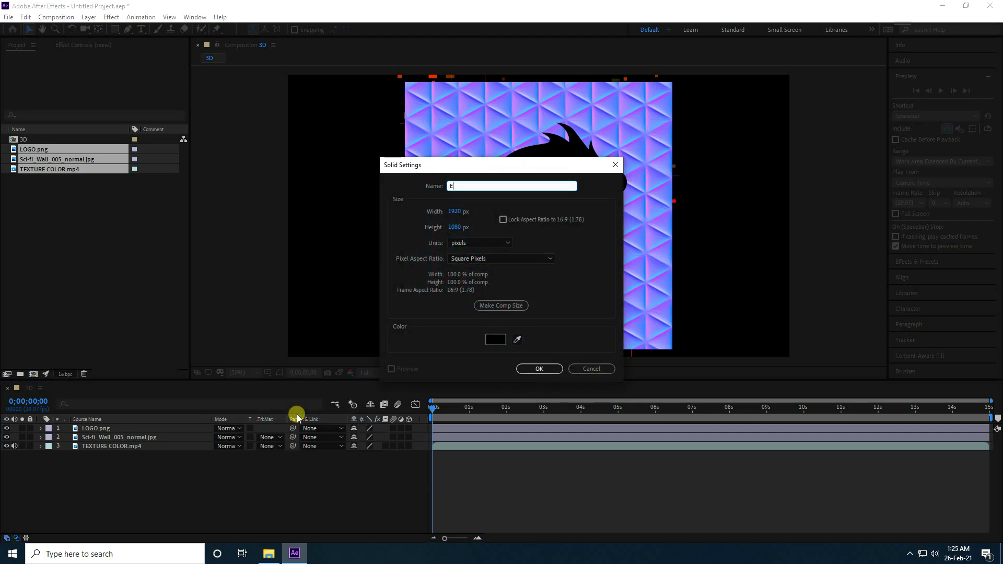
left_click(540, 370)
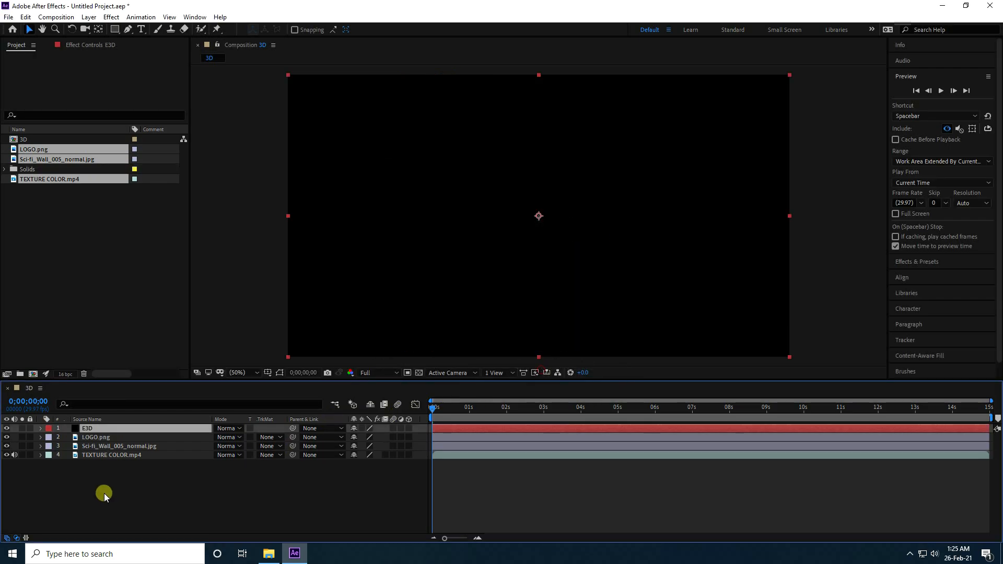
left_click(6, 429)
left_click(97, 442)
left_click(160, 507)
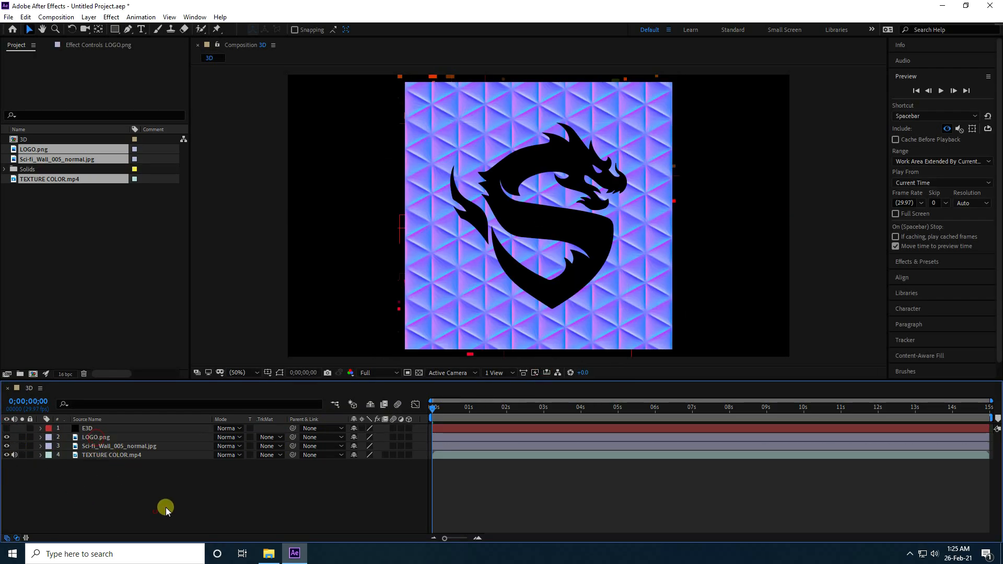
- Auto-trace the LOGO.png layer on the current frame using the Alpha channel with 1 px tolerance and 50% threshold
left_click(95, 442)
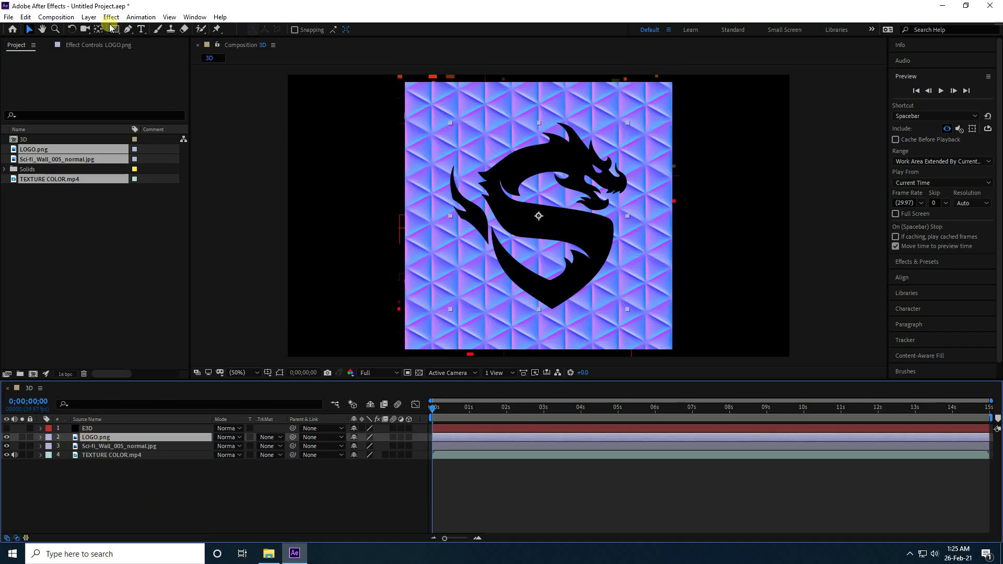
left_click(90, 17)
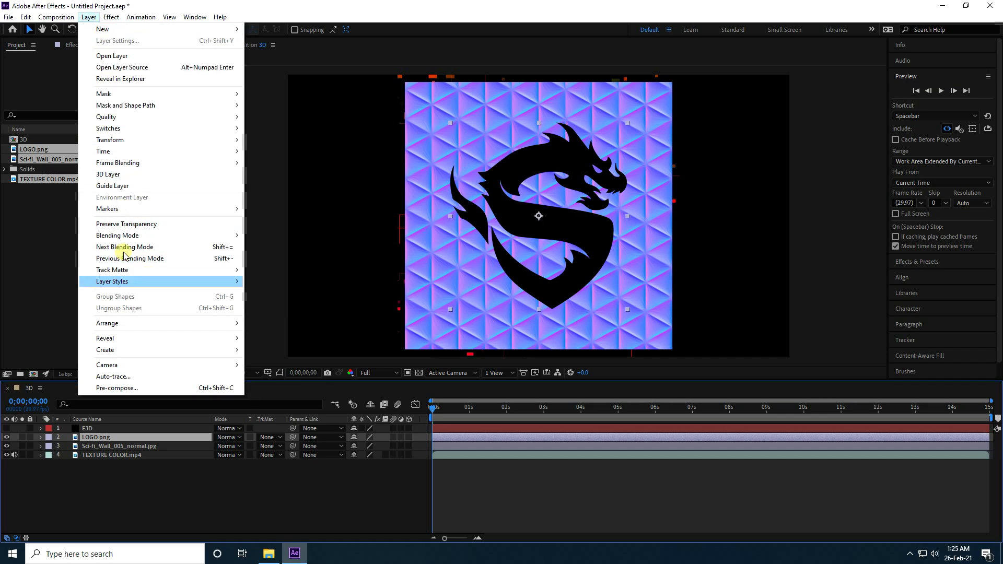
left_click(115, 376)
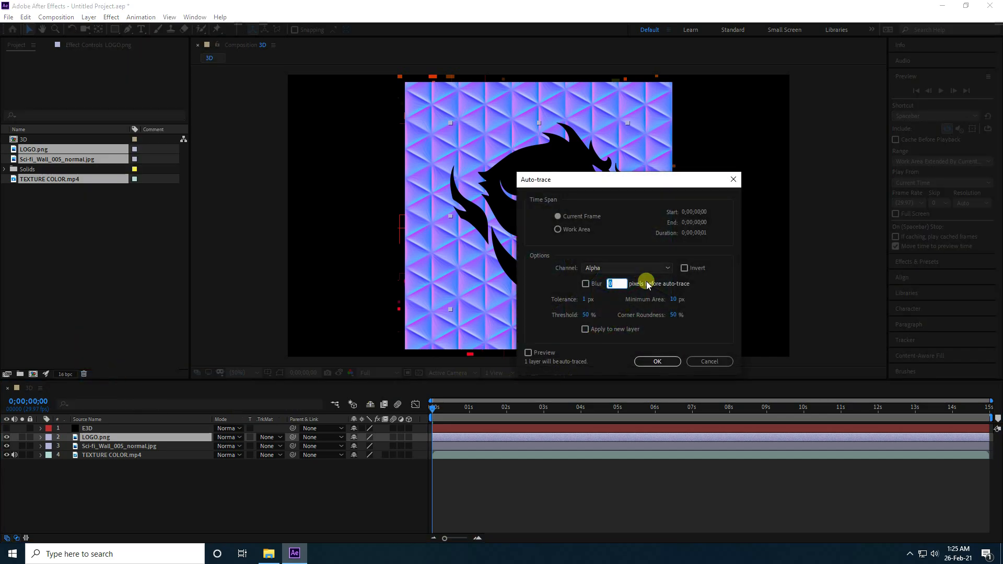
left_click(654, 362)
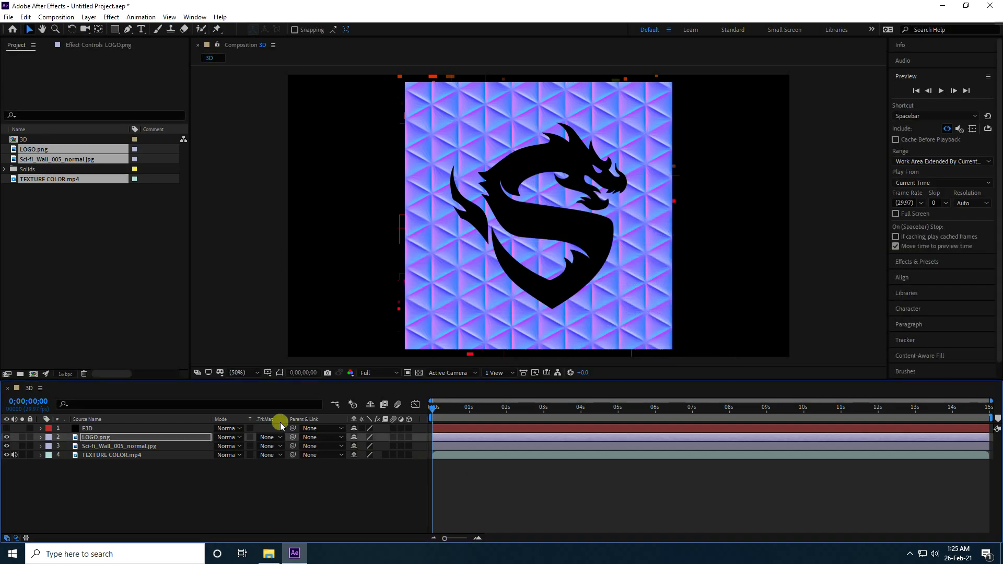
left_click(280, 373)
left_click(280, 373)
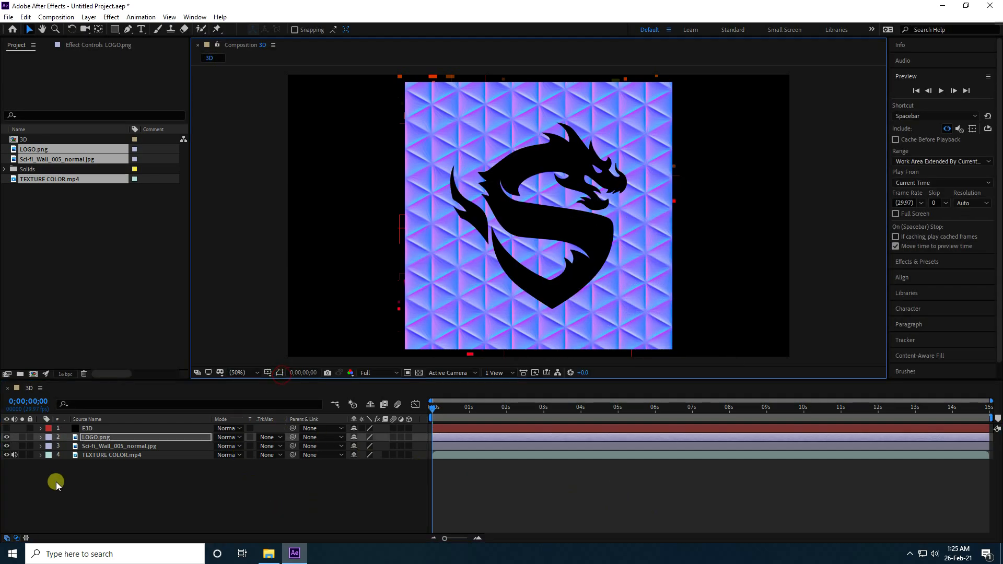
- Show the E3D layer, hide the three footage layers, and apply the Video Copilot Element effect to E3D
left_click(7, 429)
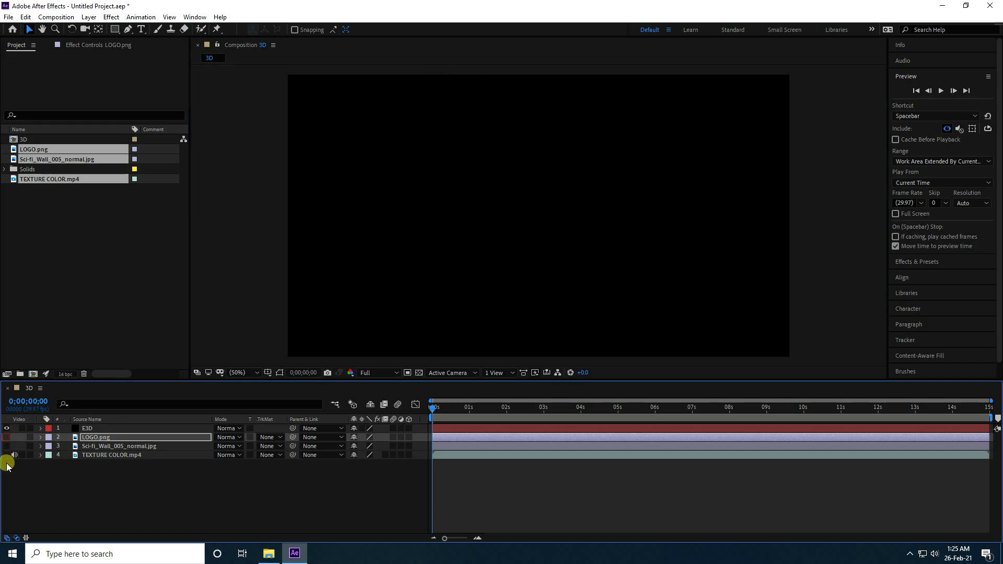
left_click(88, 430)
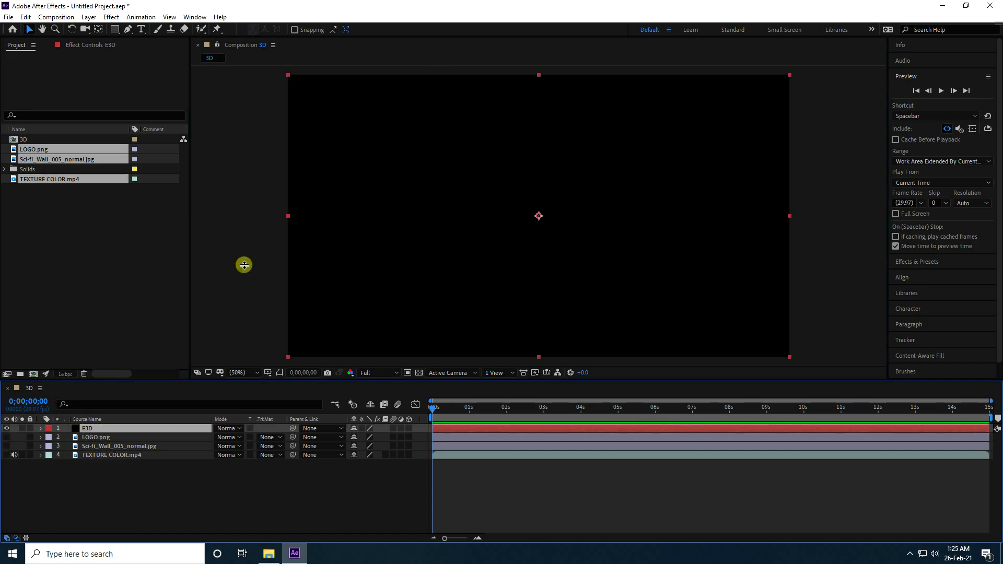
left_click(111, 16)
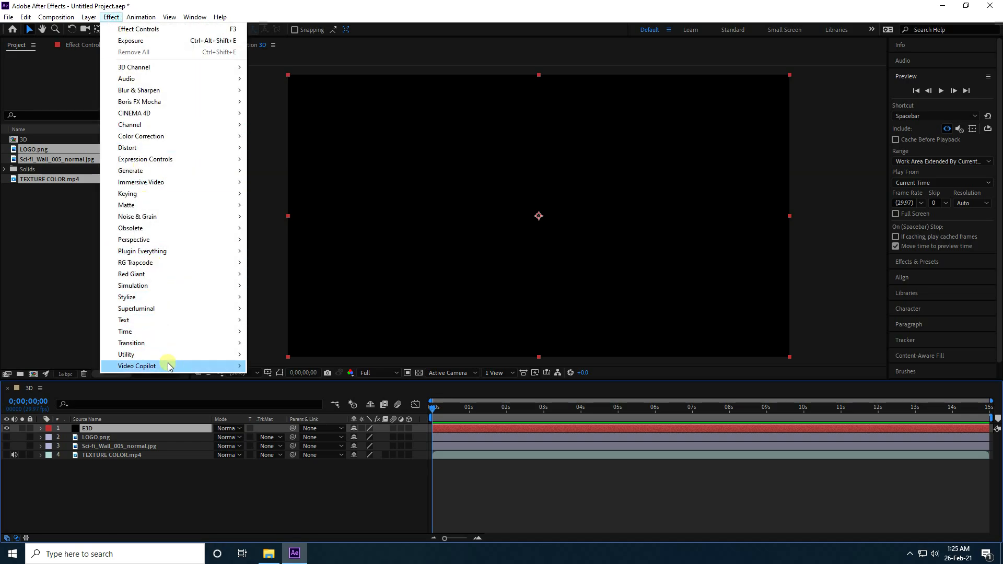
mouse_move(167, 365)
left_click(259, 366)
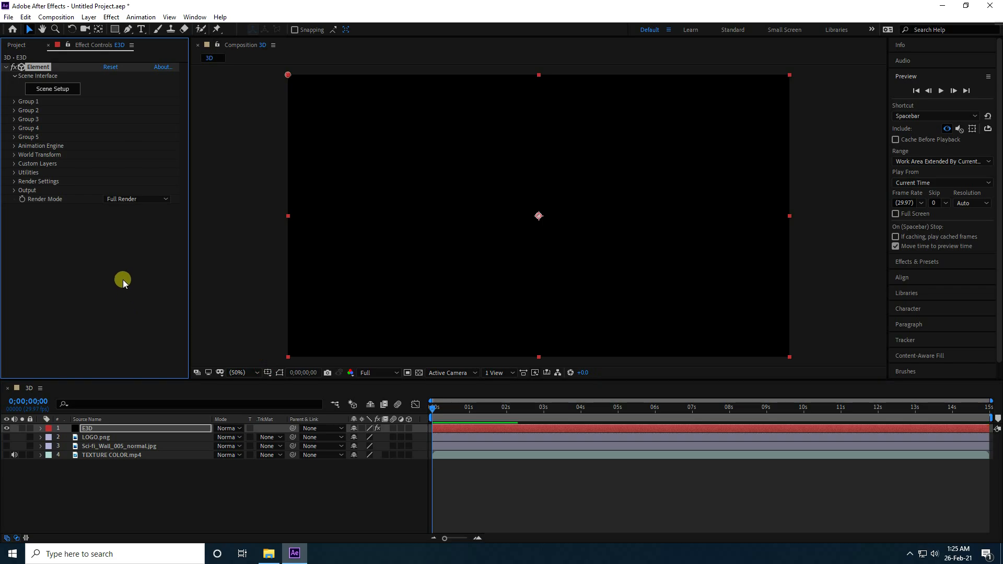
- Assign LOGO.png to Path Layer 1 in Element's Custom Text and Masks
left_click(14, 165)
left_click(24, 173)
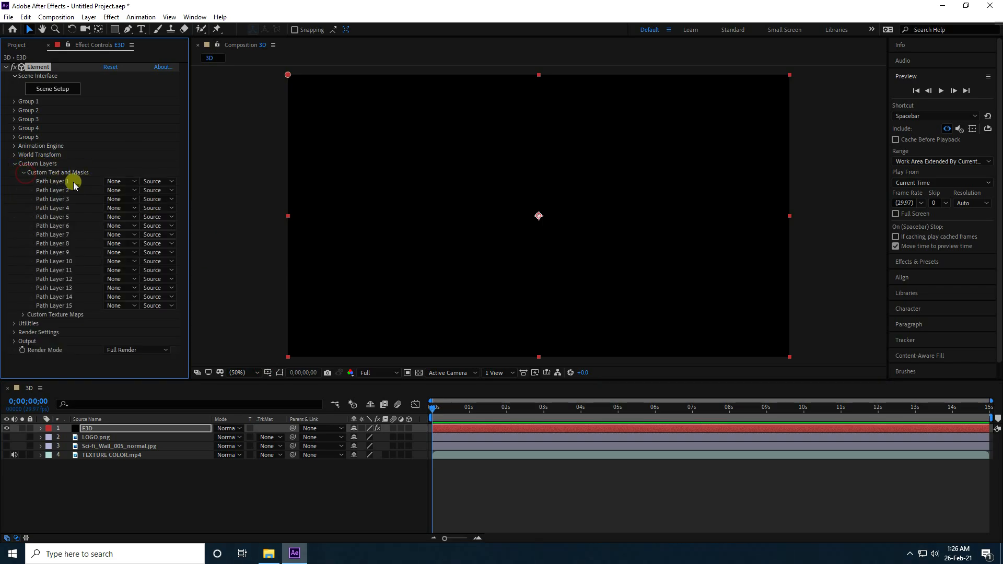
left_click(120, 182)
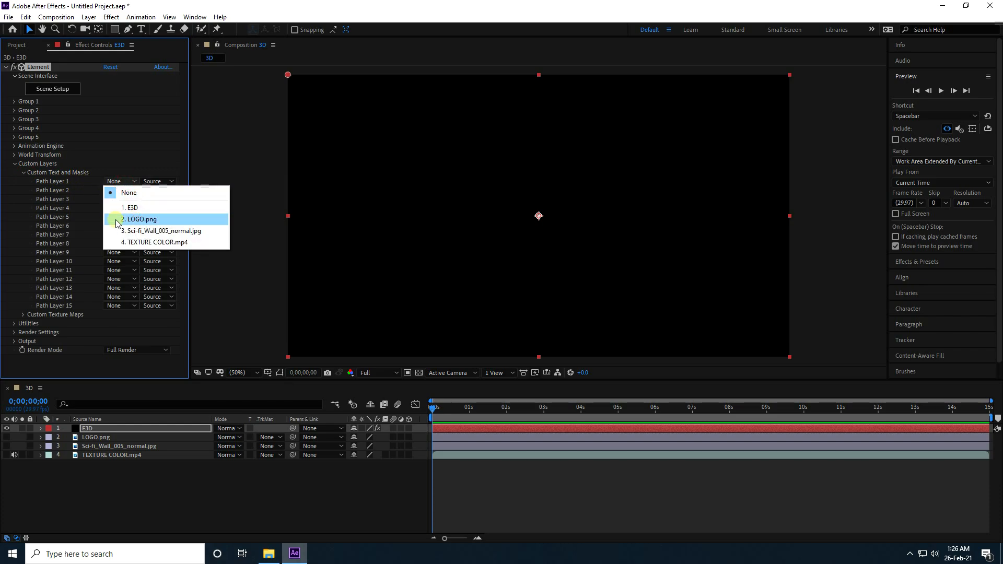
left_click(158, 220)
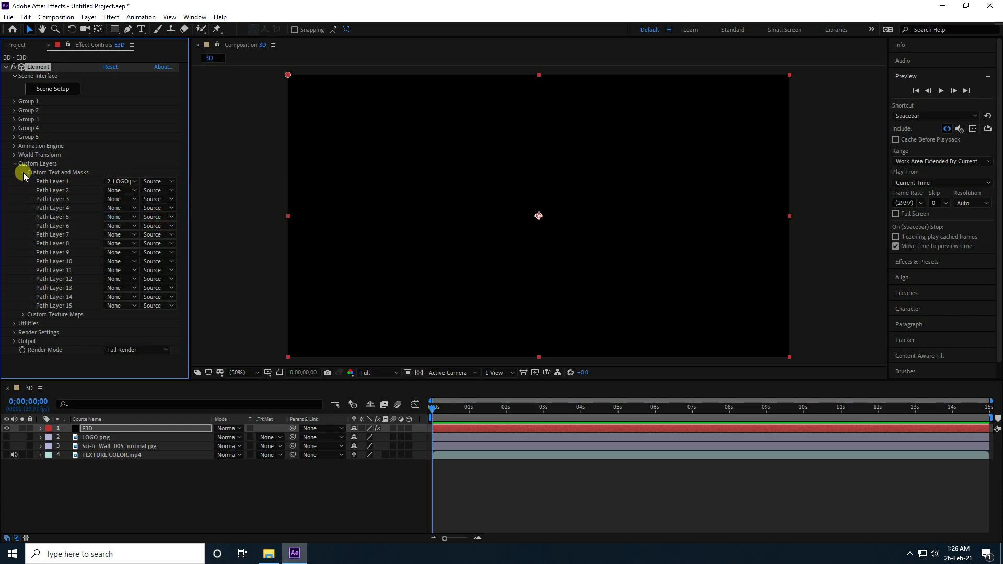
- In Element's Custom Texture Maps, set Layer 1 to Sci-fi_Wall_005_normal.jpg and Layer 2 to TEXTURE COLOR.mp4
left_click(23, 172)
left_click(23, 181)
left_click(117, 190)
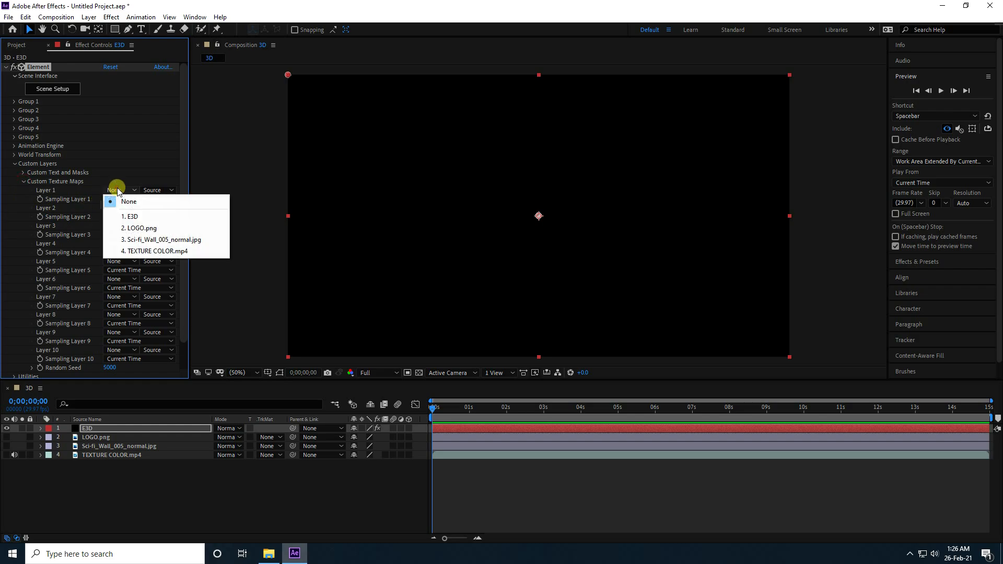
left_click(183, 245)
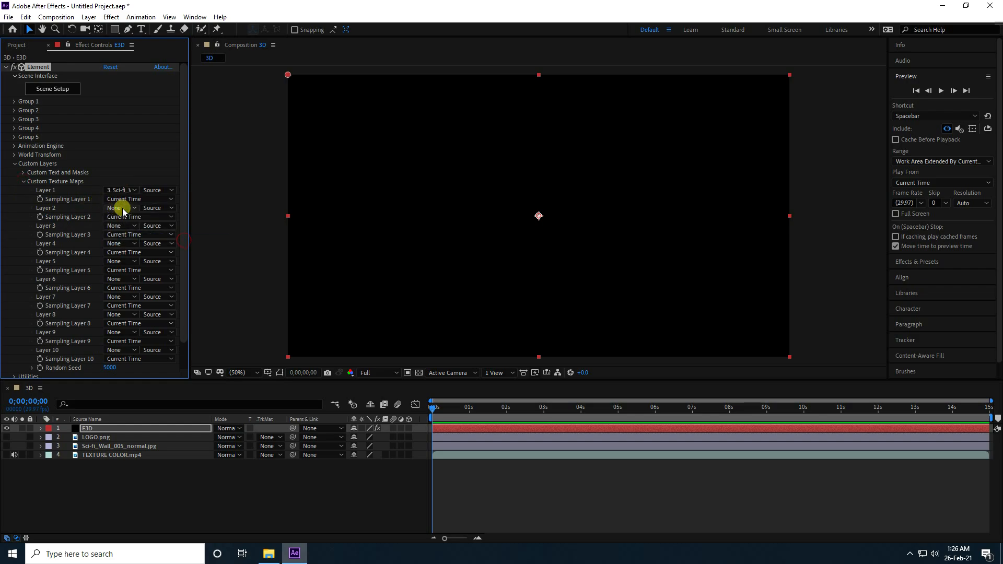
left_click(123, 208)
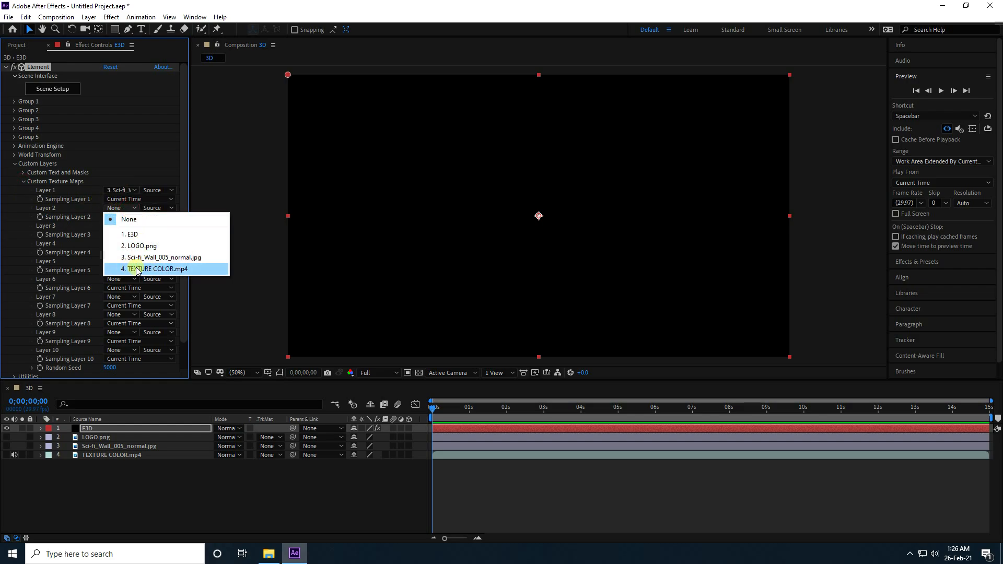
left_click(168, 269)
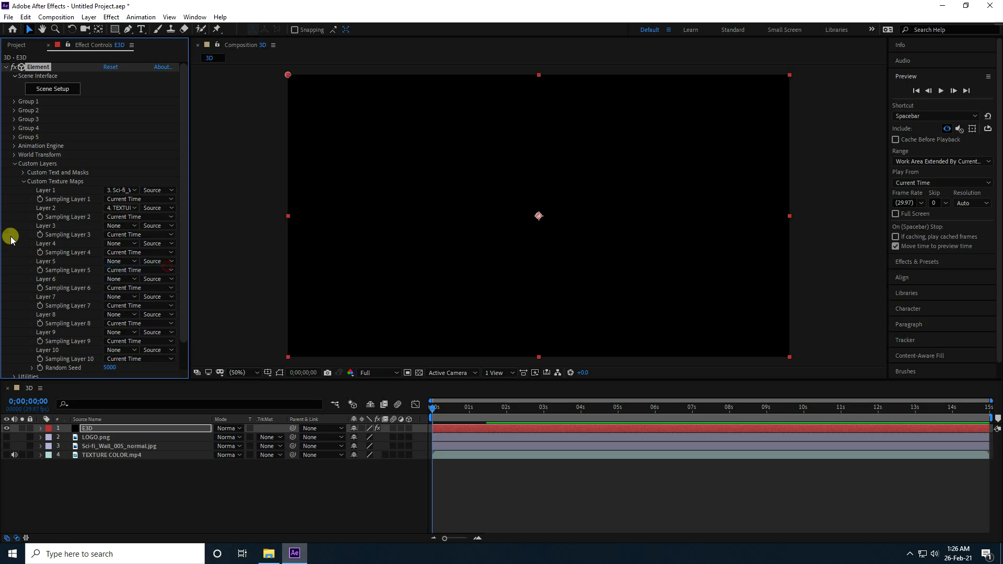
left_click(23, 181)
left_click(15, 164)
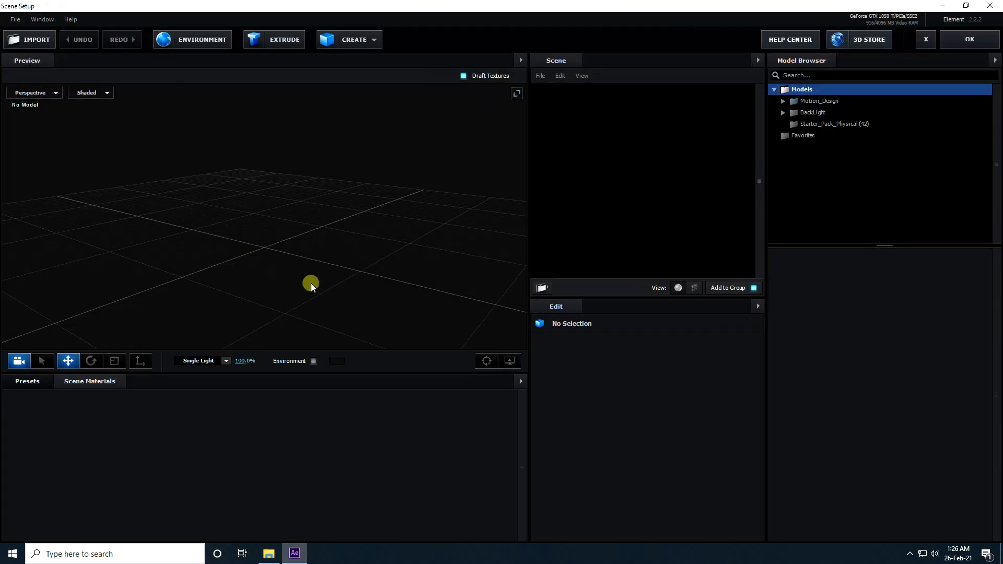
- Extrude the traced logo path into a 3D model and enlarge the preview area in both width and height
left_click_drag(311, 284, 291, 275)
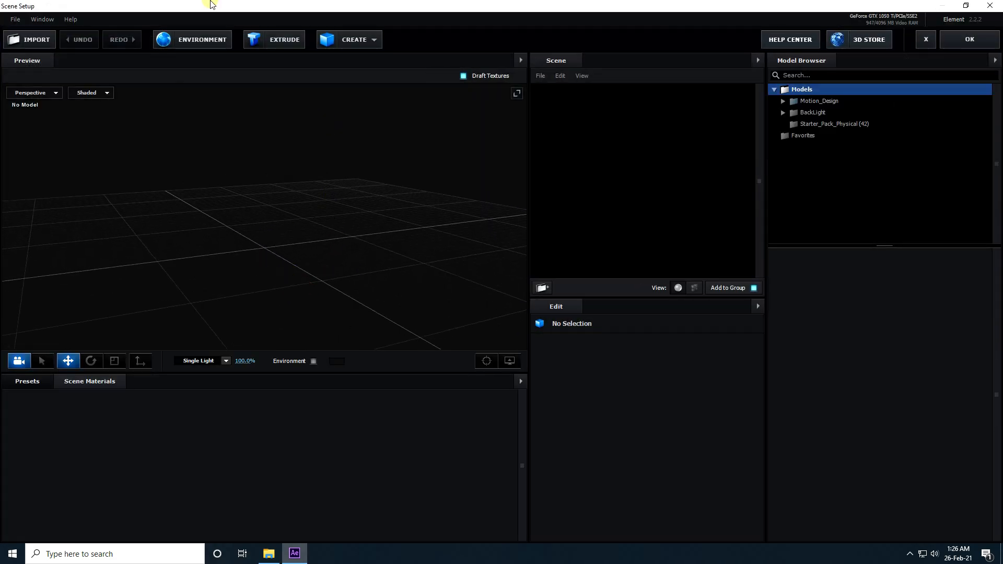
left_click(281, 41)
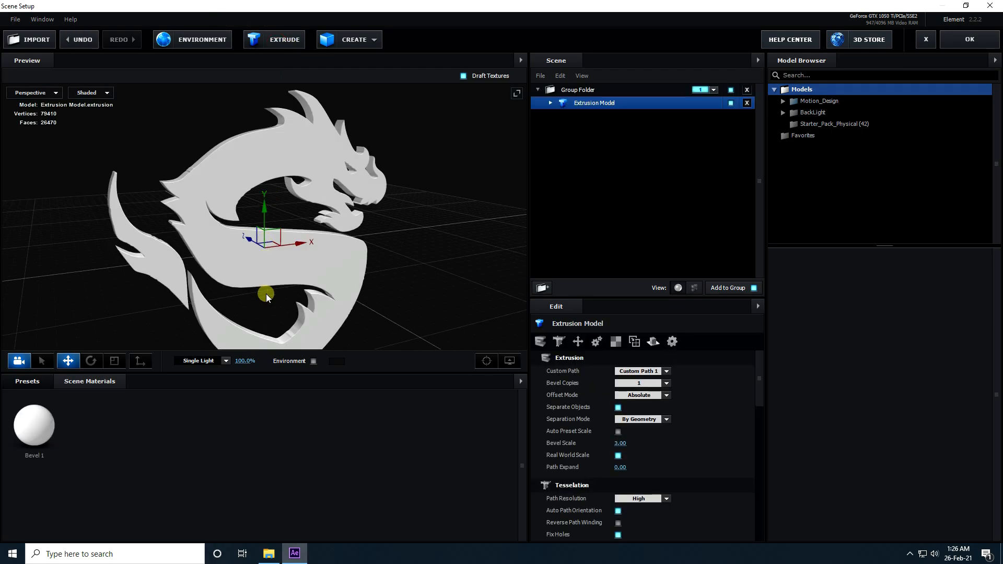
left_click_drag(266, 296, 286, 280)
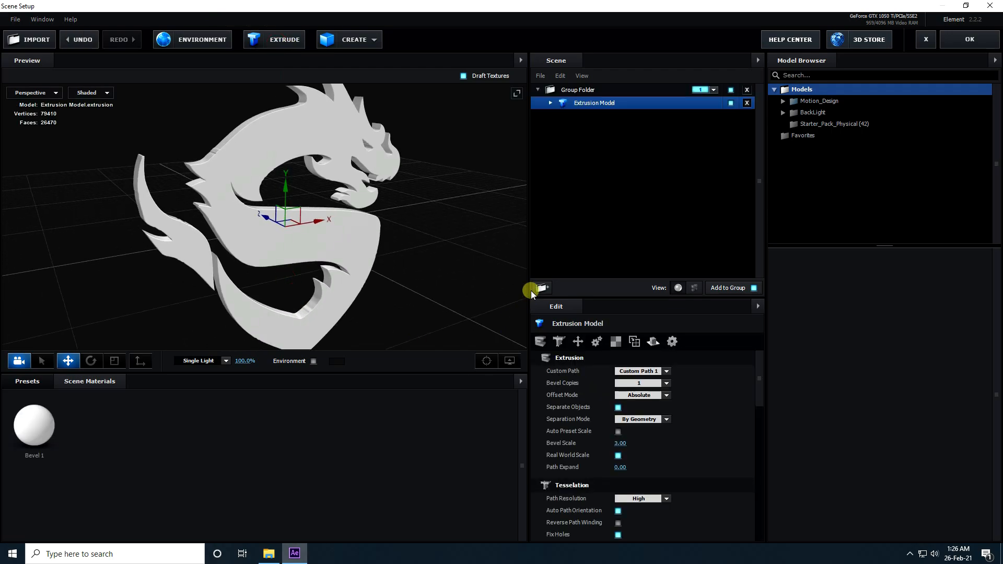
left_click_drag(529, 284, 627, 283)
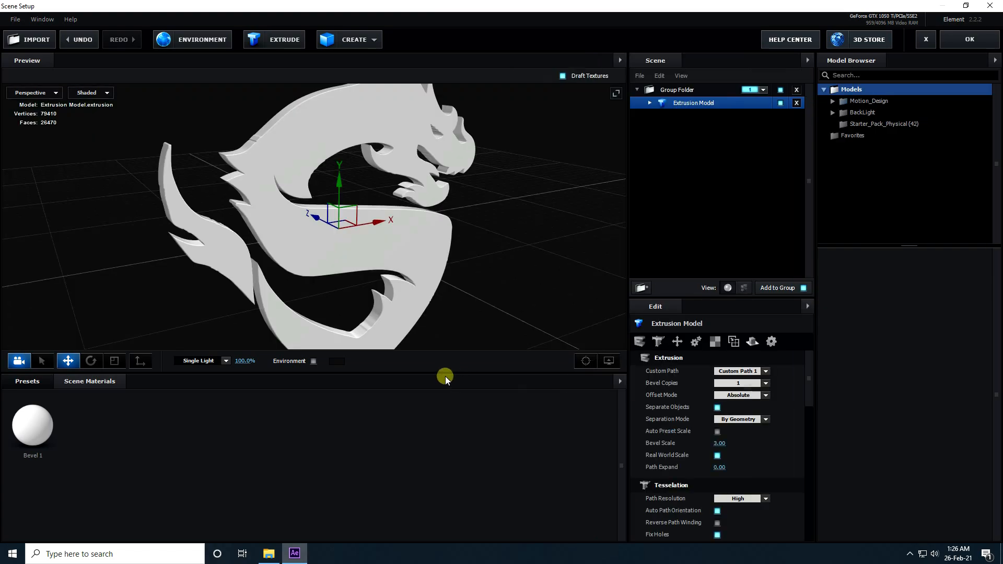
left_click_drag(449, 372, 452, 421)
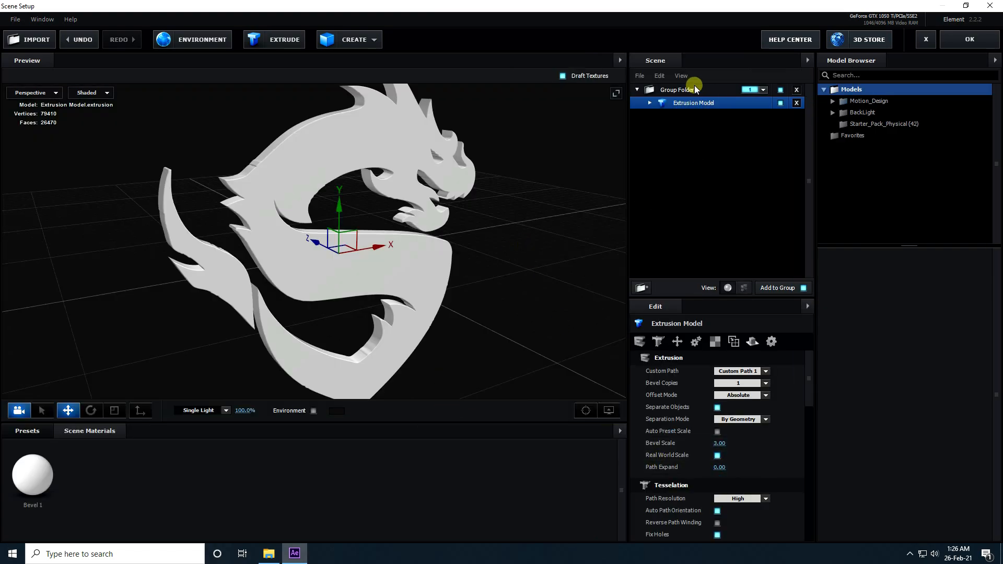
- Set the extrusion model's path resolution to Extreme
left_click(763, 500)
left_click(718, 476)
left_click_drag(282, 203, 357, 282)
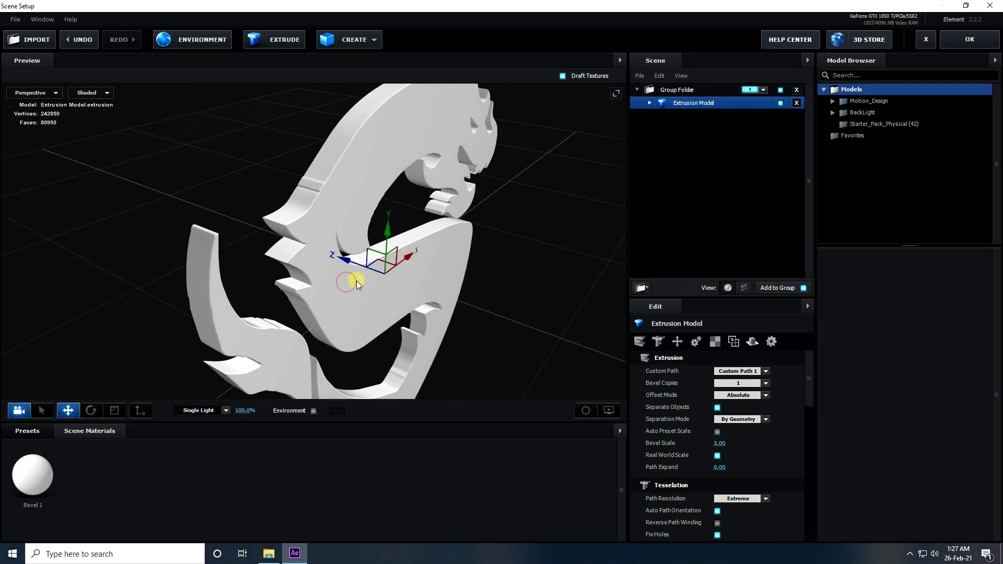
- Apply the Chrome preset from the Physical materials to the extrusion model
left_click(27, 431)
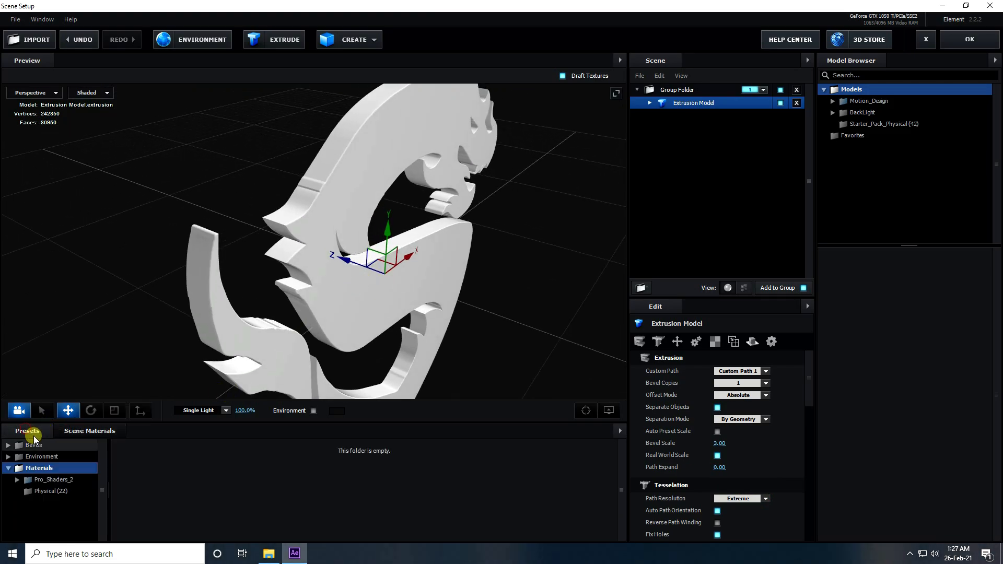
left_click(44, 491)
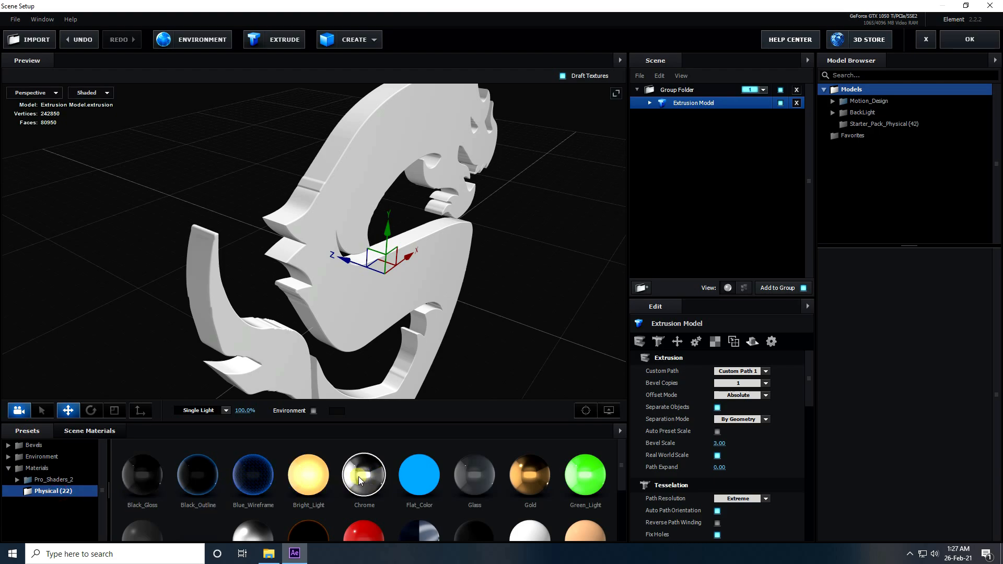
left_click_drag(368, 485, 669, 110)
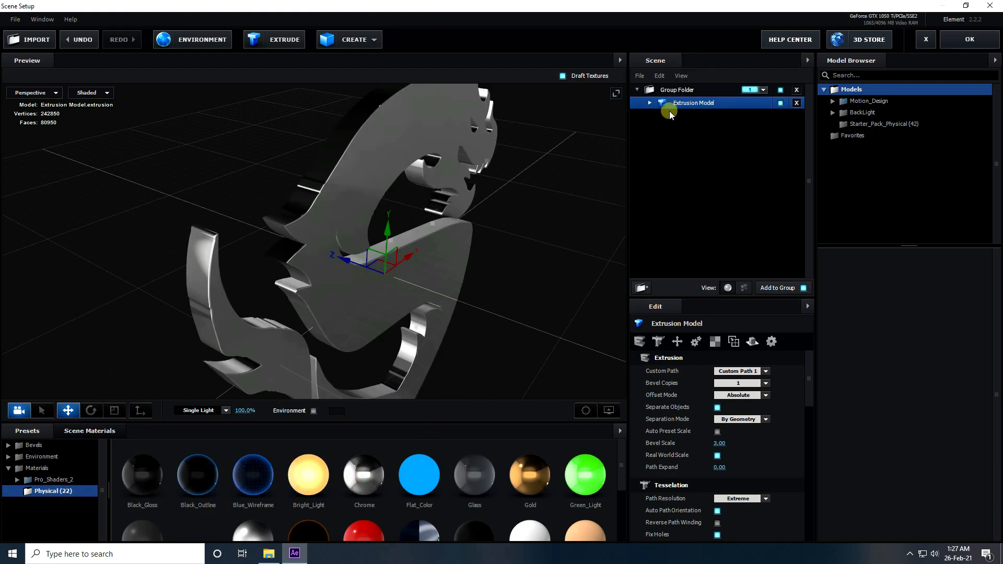
- Rename the extrusion model as MID TEXT
right_click(684, 104)
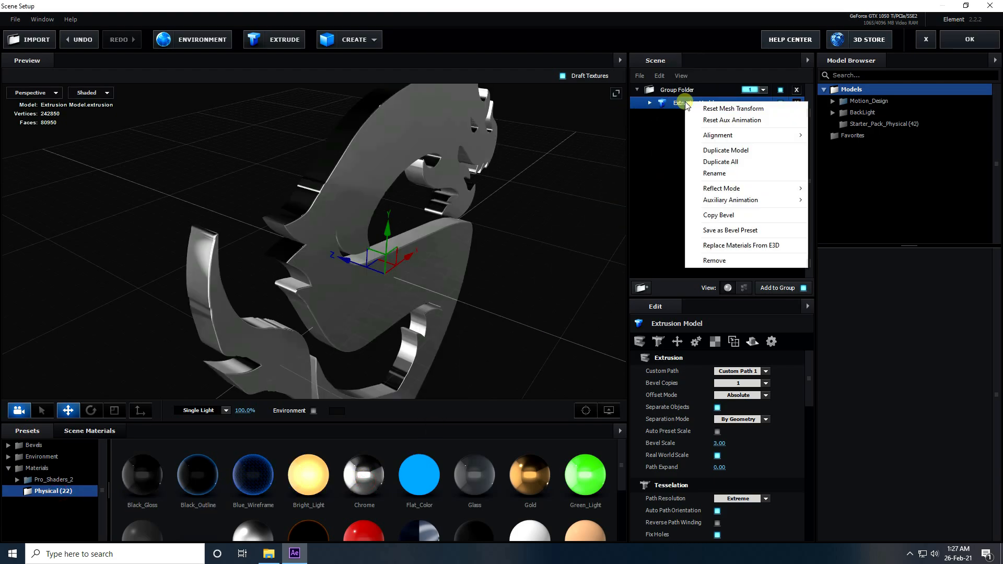
mouse_move(704, 192)
left_click(709, 174)
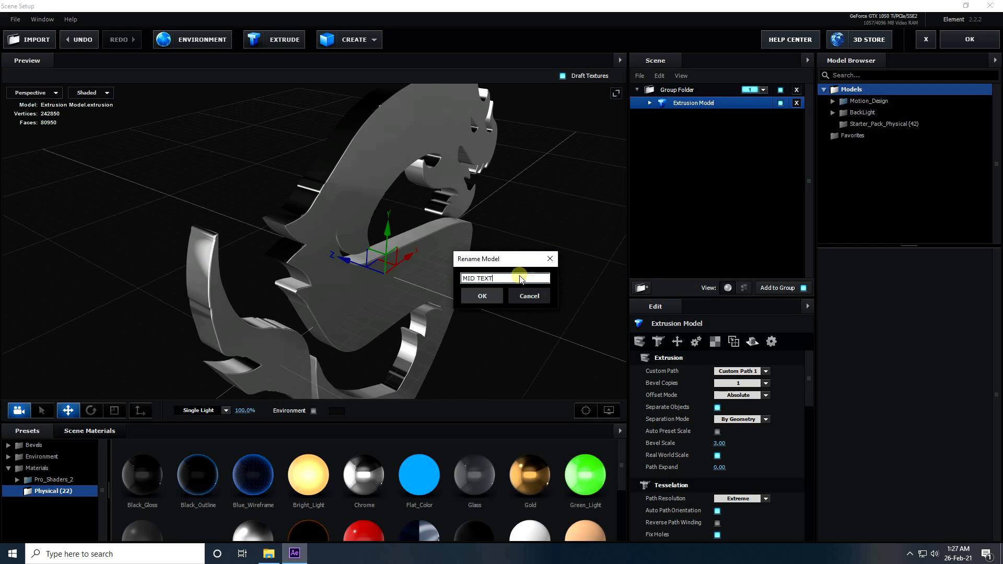
left_click(492, 299)
- Remove the unused materials from the scene
left_click(86, 437)
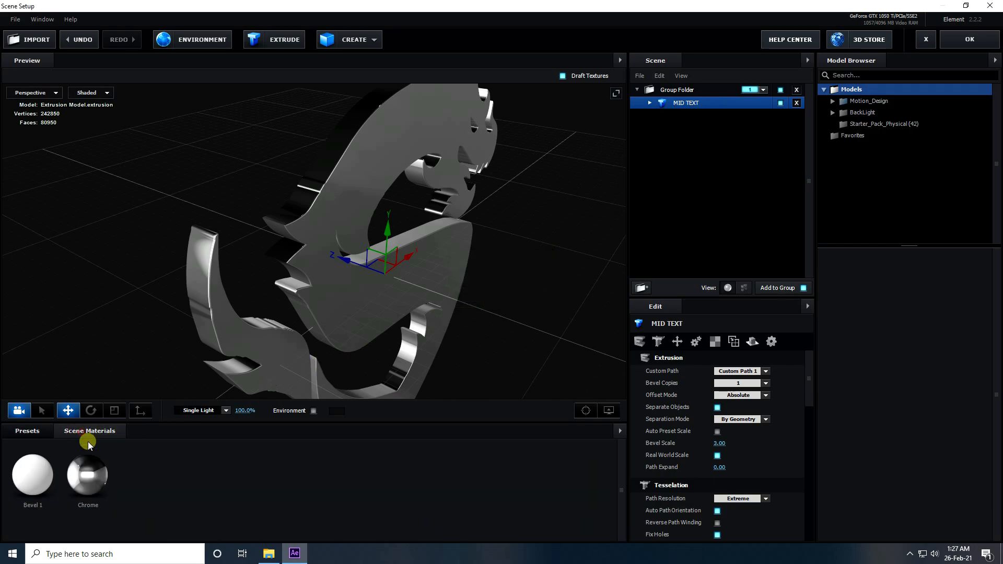
right_click(176, 463)
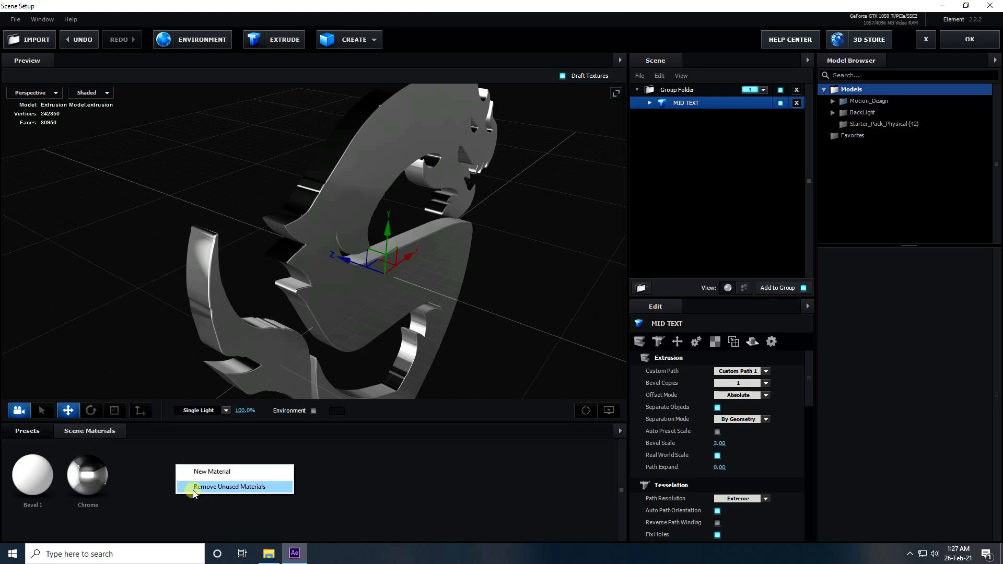
left_click(204, 487)
- Assign Custom Layer 1 (Sci-fi_Wall_005_normal.jpg) to the Chrome material's Normal Bump with a UV repeat of 5 by 5
left_click(23, 484)
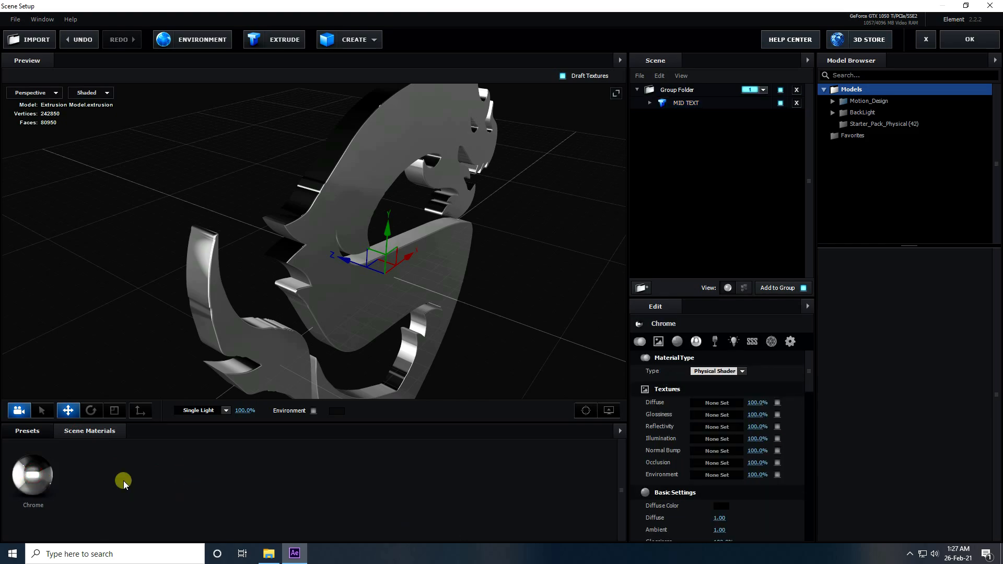
left_click(720, 441)
left_click(703, 450)
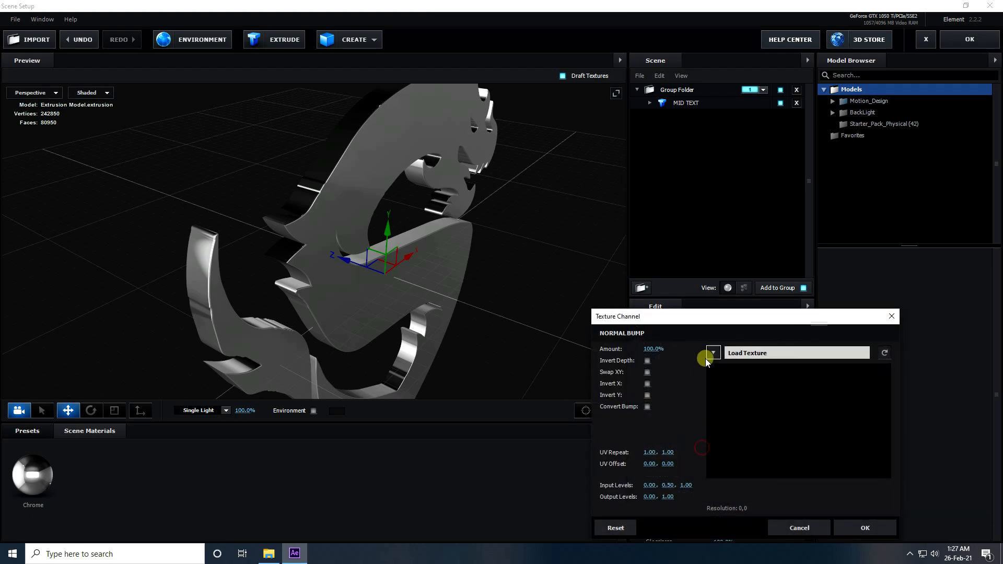
left_click_drag(710, 322, 575, 224)
left_click(579, 255)
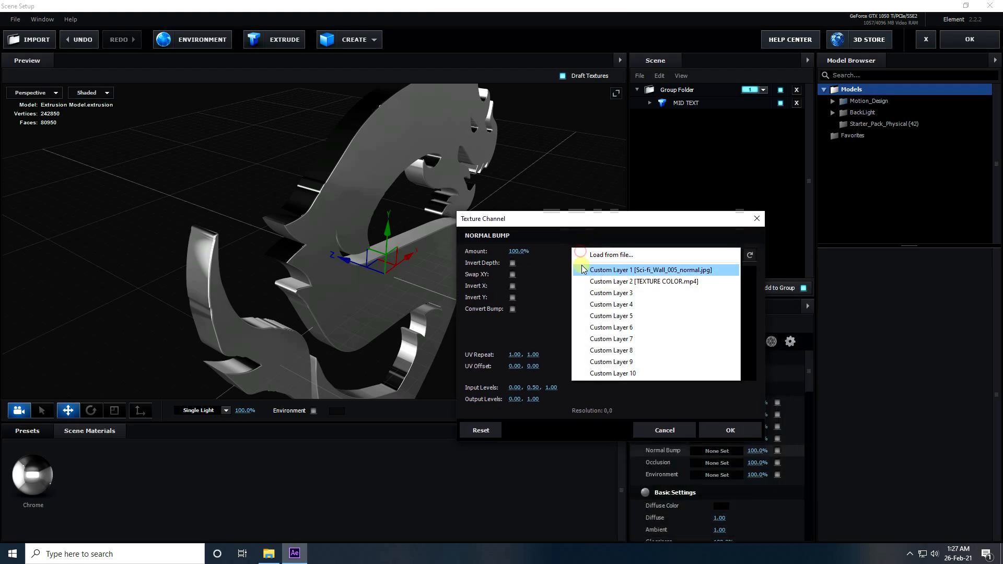
left_click(619, 271)
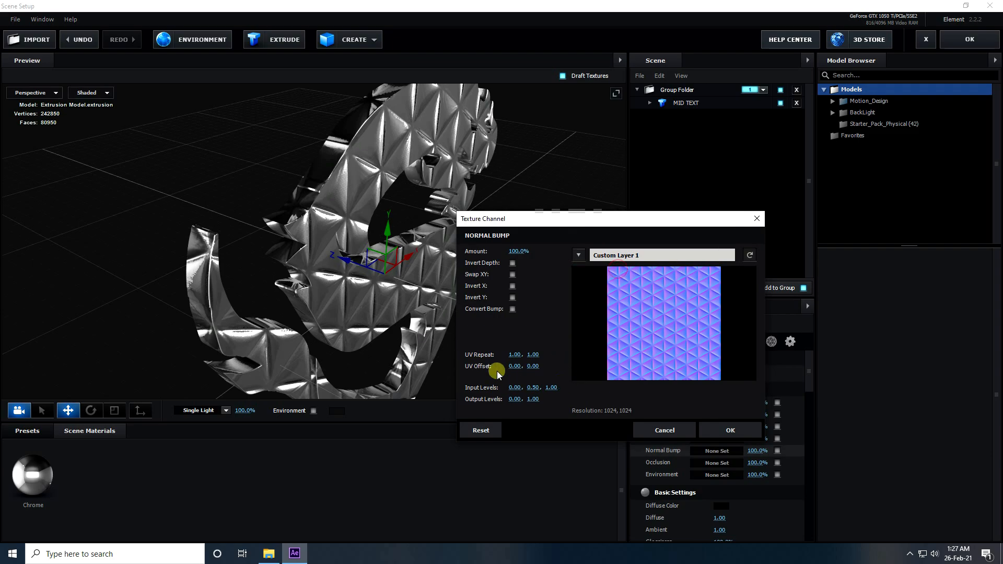
type("5")
key("Tab")
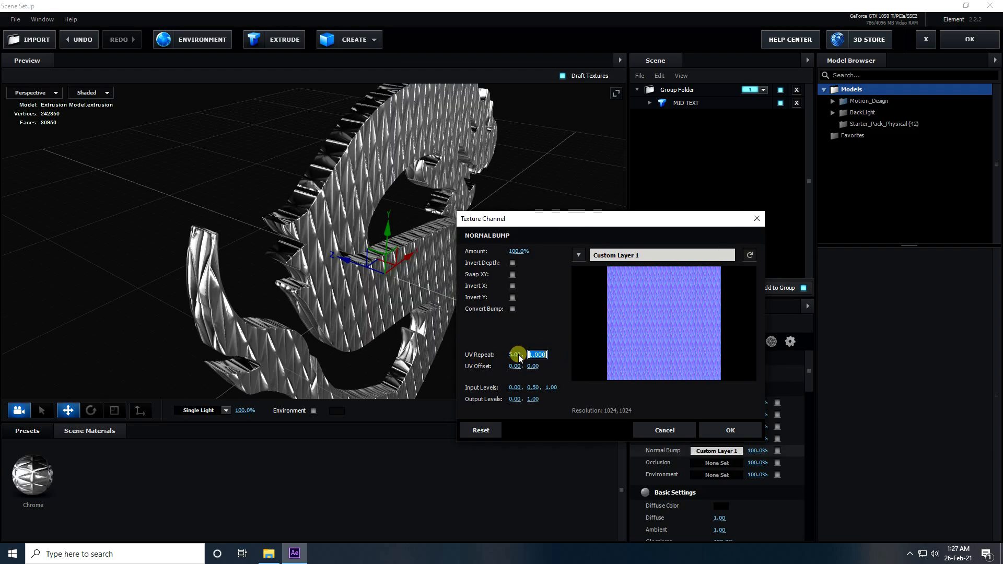
type("5")
key("Return")
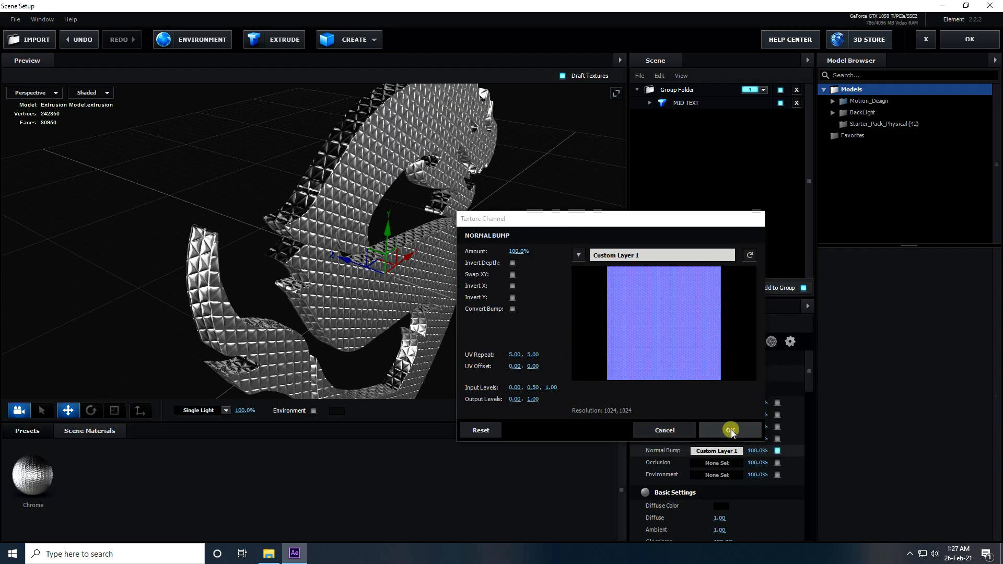
left_click(730, 430)
- Assign Custom Layer 1 to the Chrome material's Glossiness texture with a UV repeat of 5 by 5
left_click(708, 415)
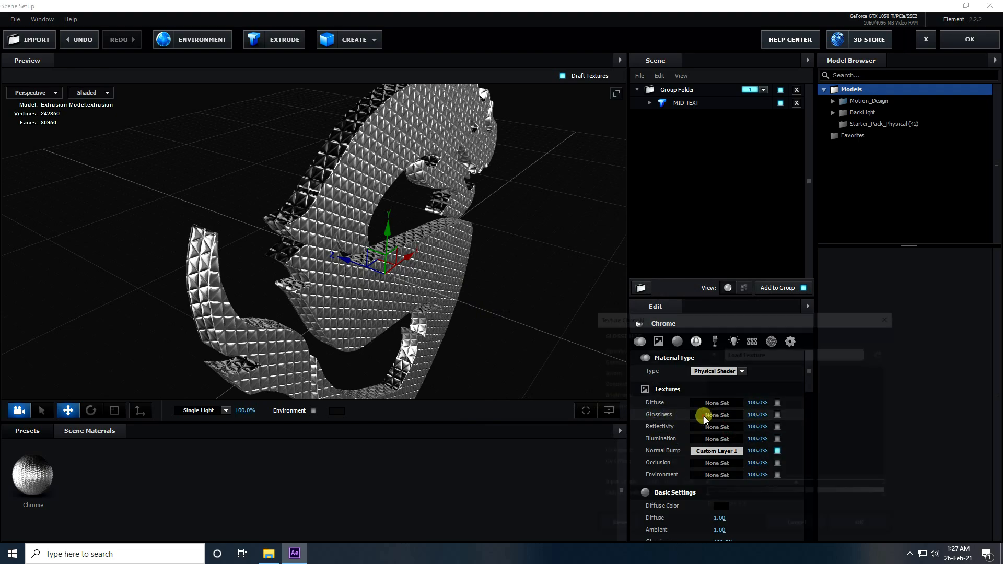
left_click(712, 350)
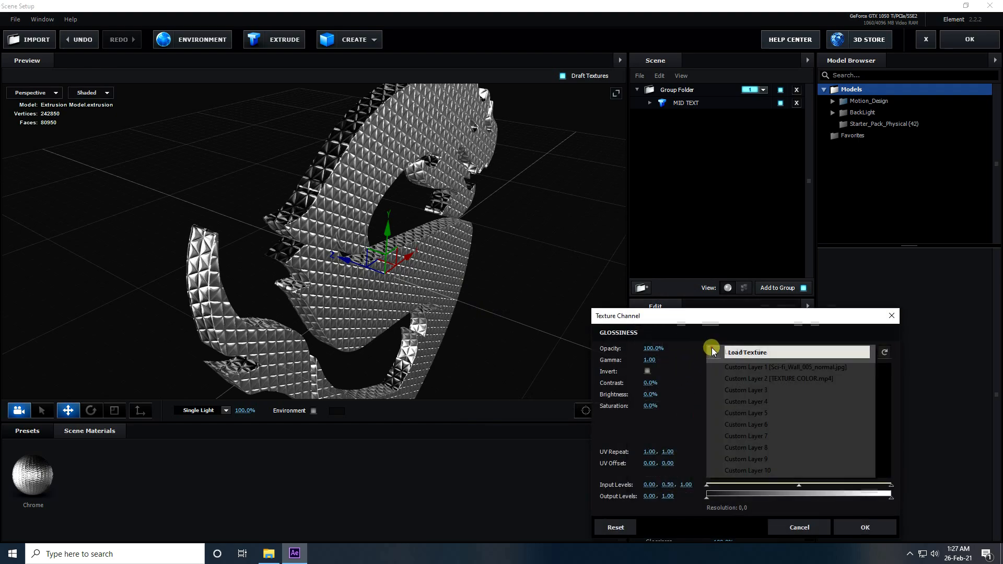
left_click(734, 367)
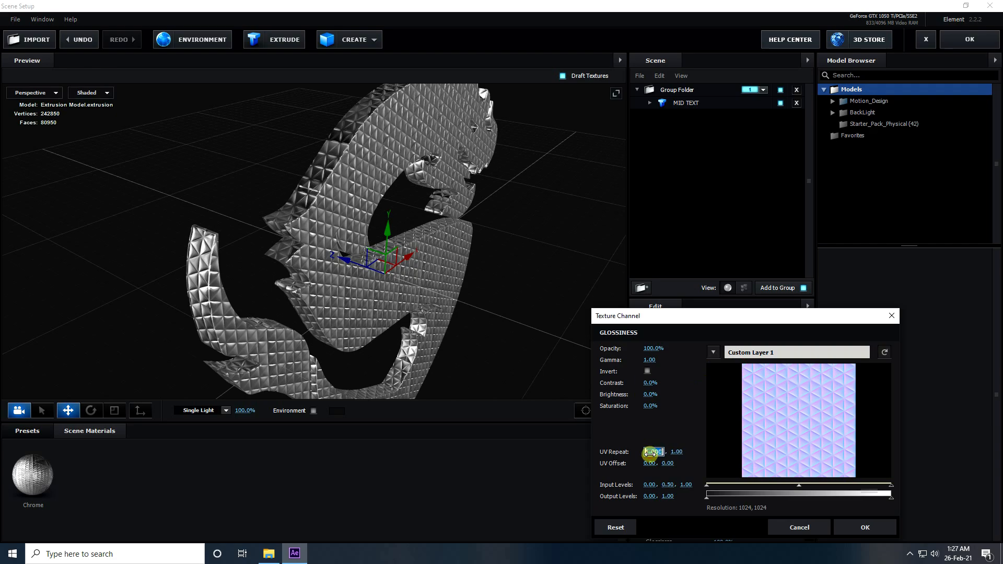
type("5")
key("Tab")
type("5")
key("Return")
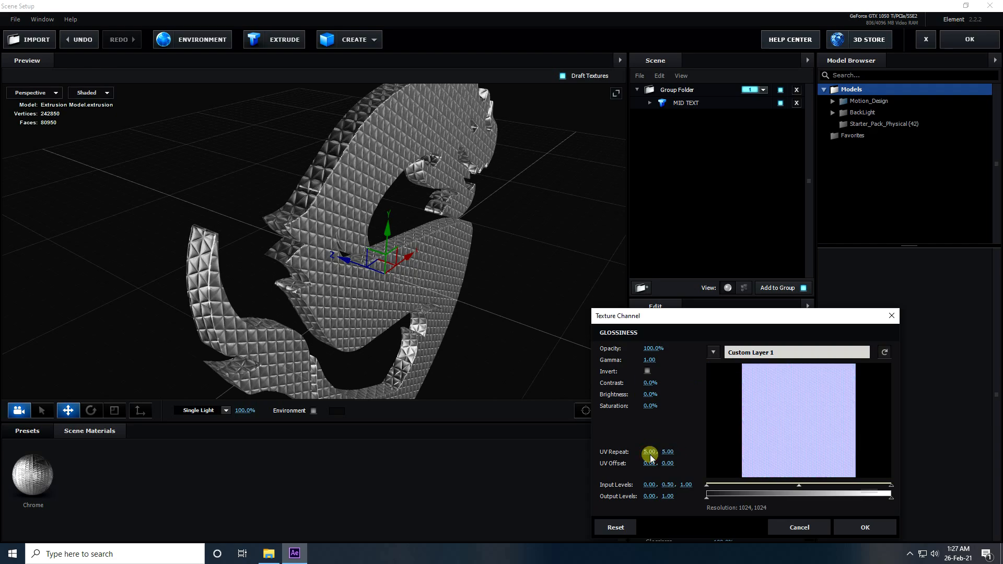
left_click(846, 528)
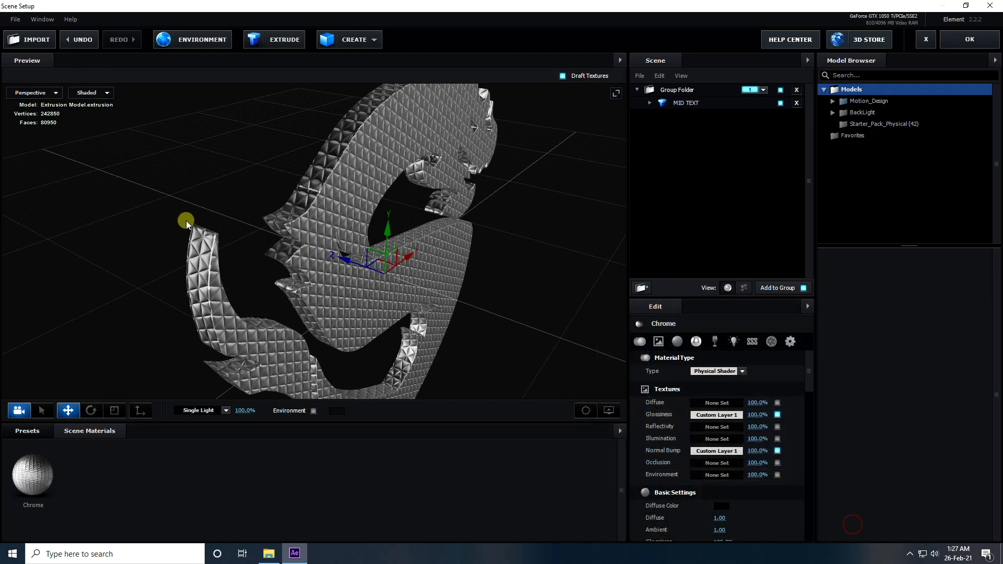
left_click_drag(186, 220, 322, 248)
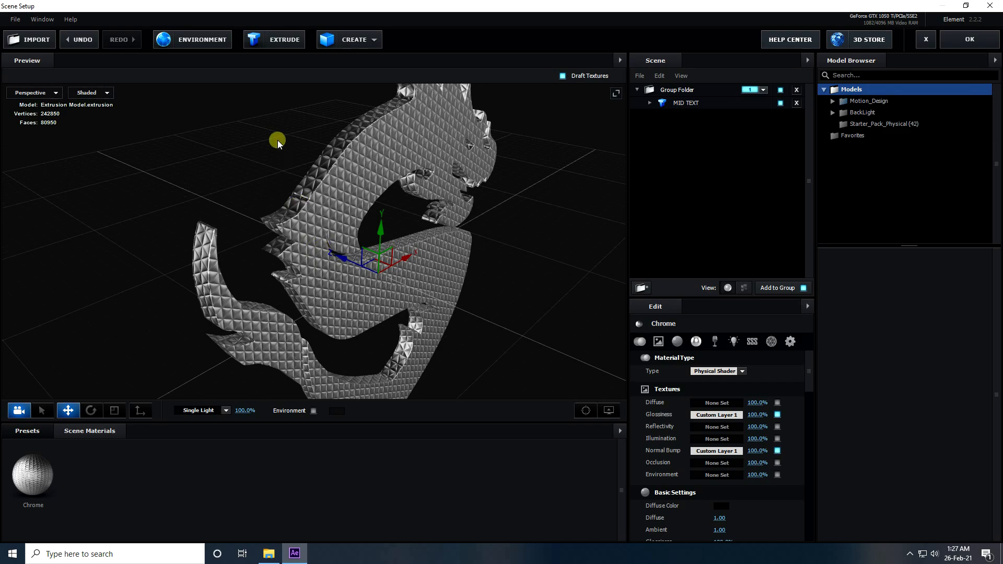
- Extrude the traced logo path again to add a second model to the group folder
left_click(283, 41)
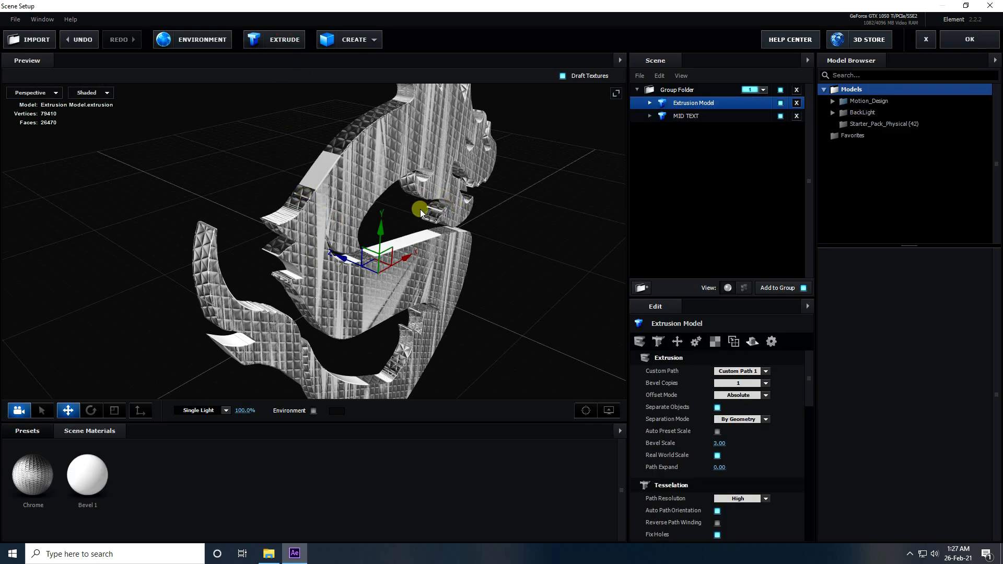
left_click_drag(420, 208, 294, 239)
left_click_drag(467, 298, 442, 288)
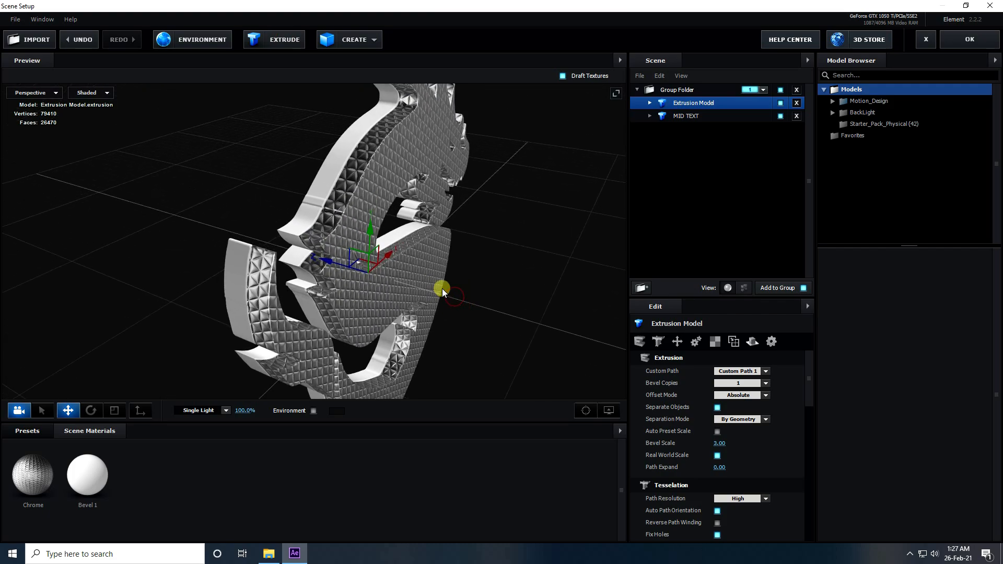
- Rename the new extrusion model as COLOR and set its path resolution to Extreme
right_click(698, 107)
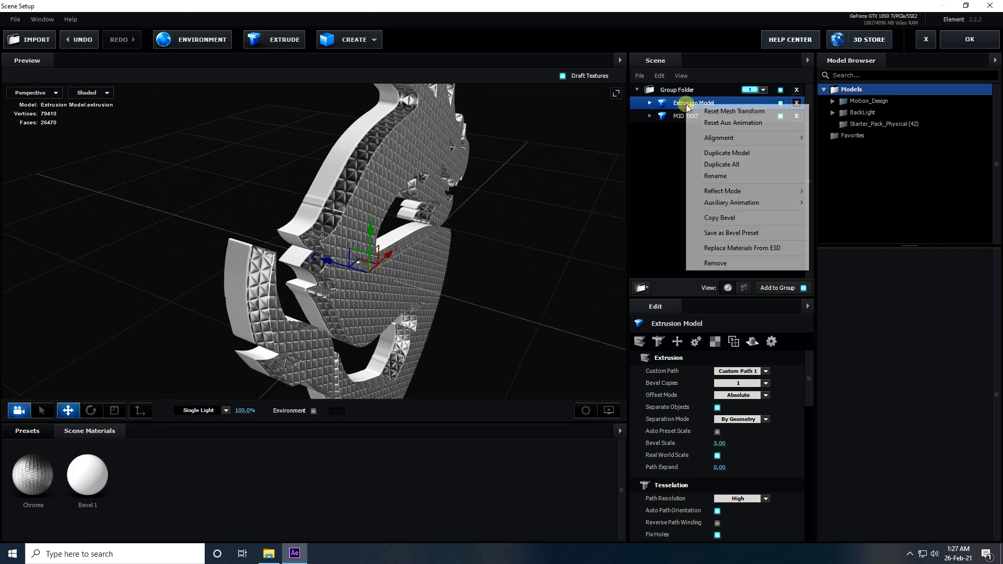
left_click(719, 177)
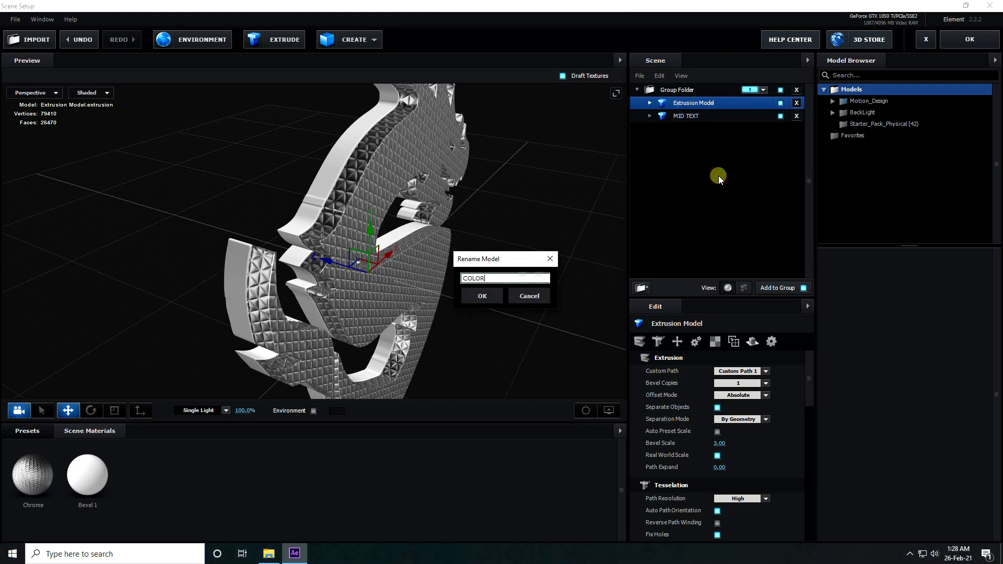
left_click(490, 296)
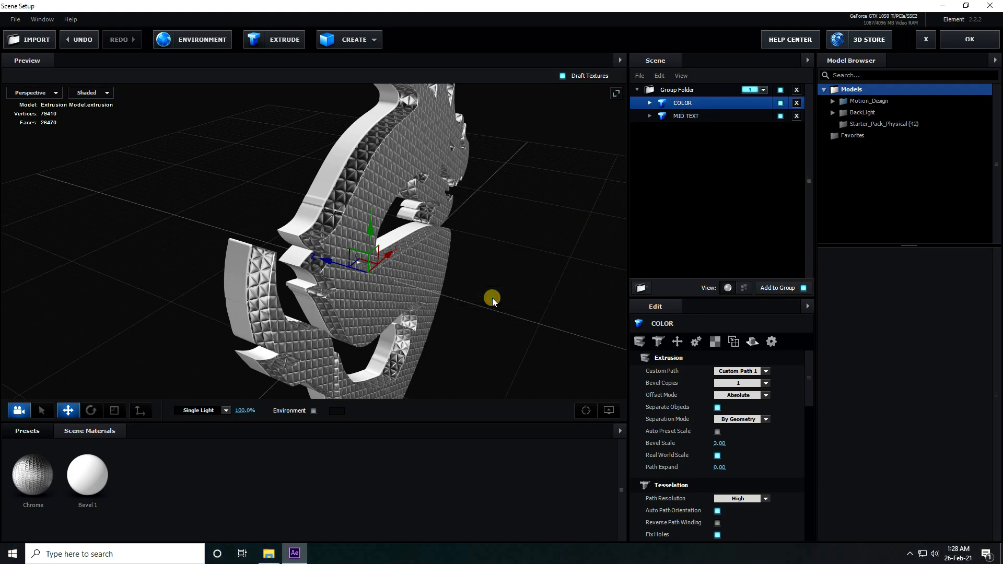
left_click(742, 498)
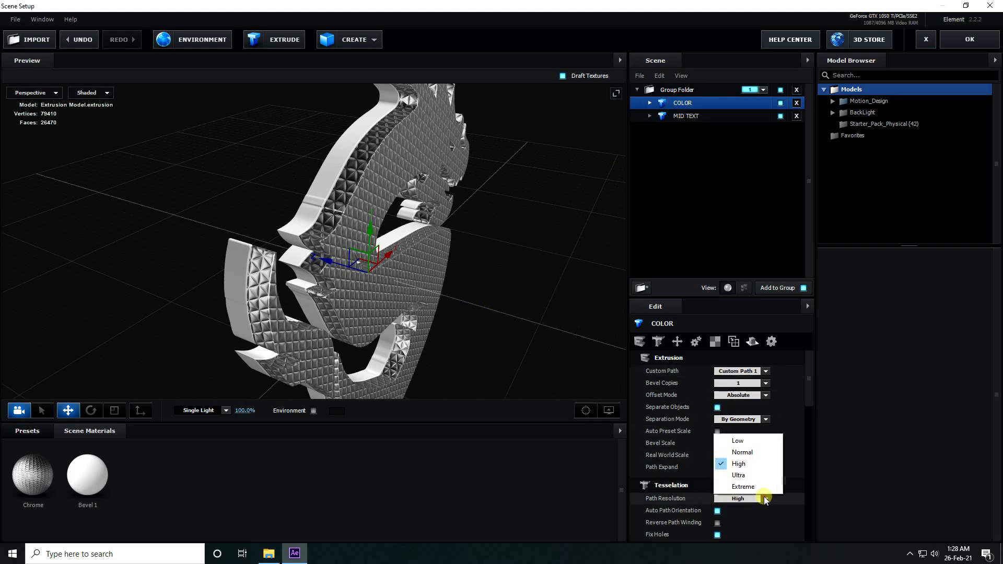
left_click(744, 488)
- Set Expand Edges of the COLOR model's Bevel 1 to -0.60
left_click(649, 103)
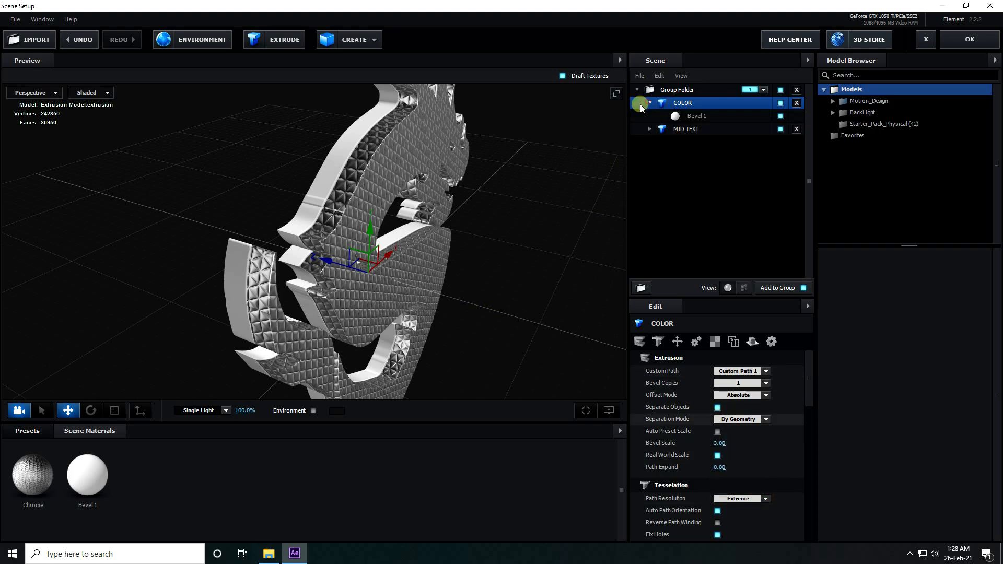
left_click(693, 117)
left_click_drag(324, 185, 455, 262)
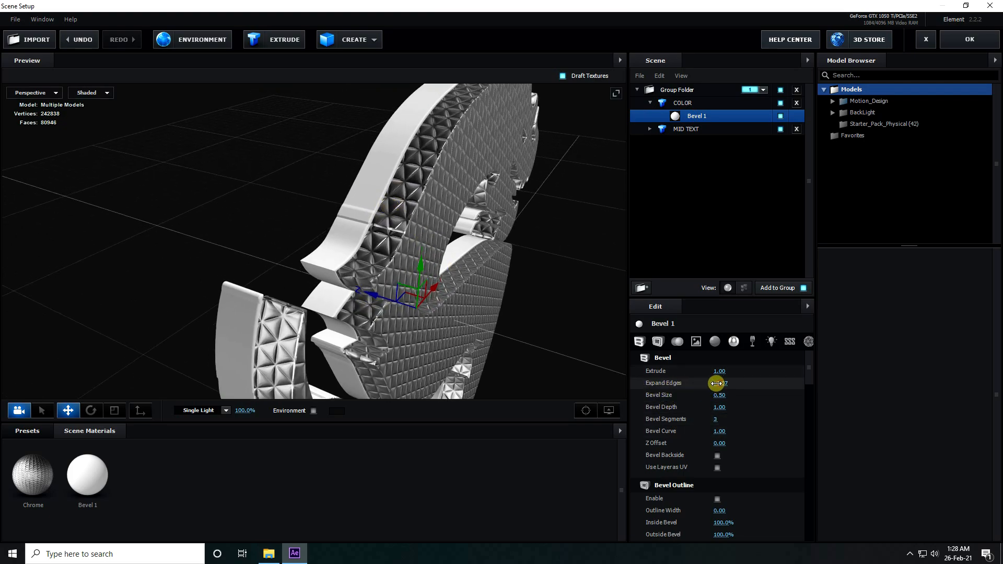
left_click_drag(715, 384, 687, 383)
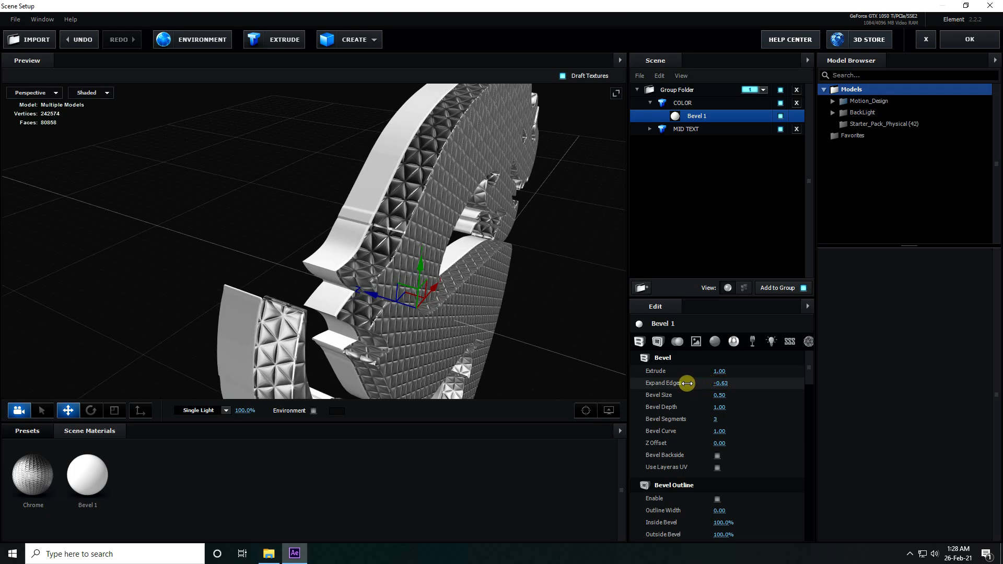
mouse_move(589, 365)
left_mouse_down()
mouse_move(321, 259)
mouse_move(368, 281)
mouse_move(400, 277)
mouse_move(587, 352)
left_mouse_up()
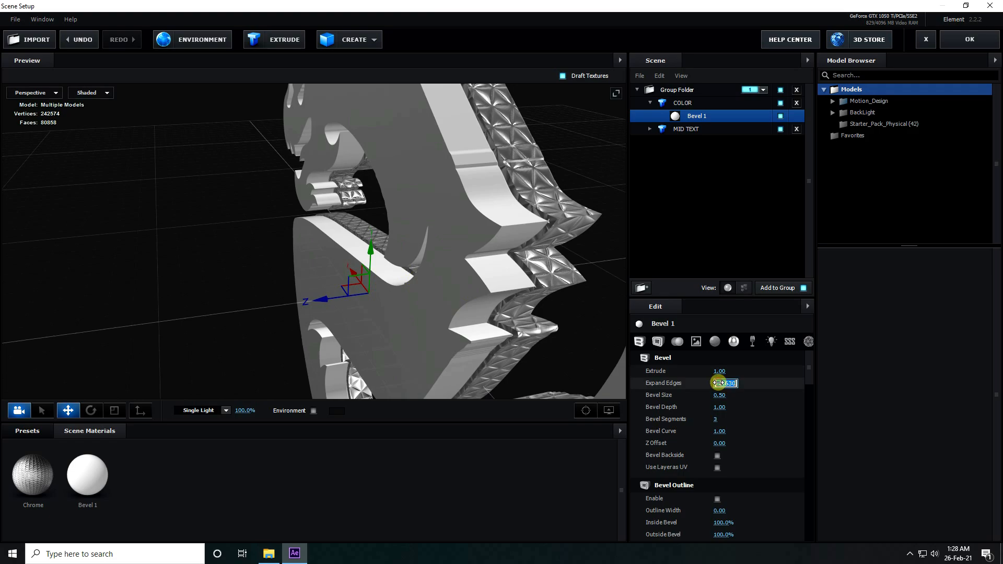
type("0.")
key("Return")
left_click_drag(534, 211, 447, 281)
- Move the COLOR model slightly back along the Z axis so it sits closer into the MID TEXT model
left_click(679, 107)
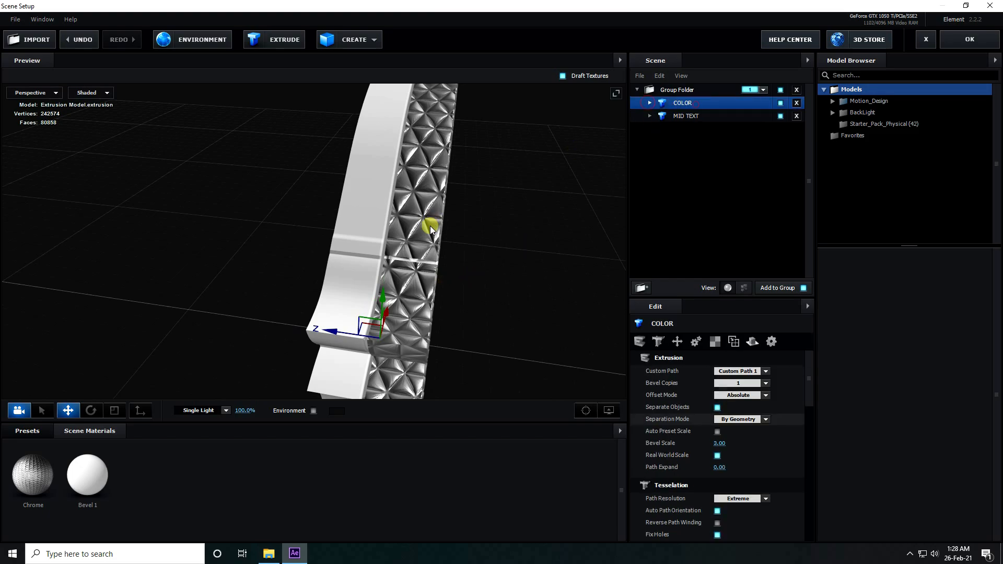
left_click_drag(337, 331, 346, 331)
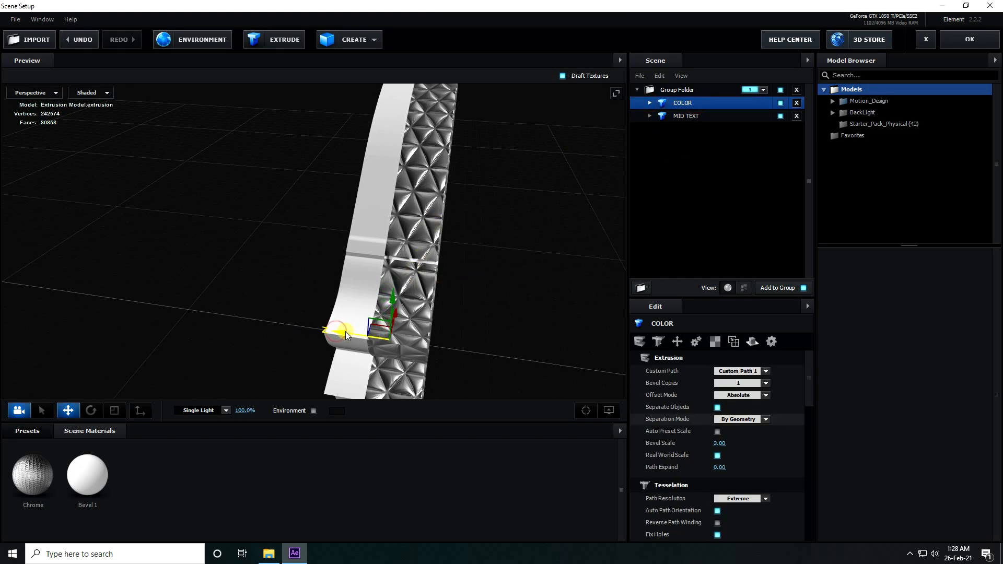
scroll(346, 331, "down", 2)
left_click_drag(440, 333, 420, 334)
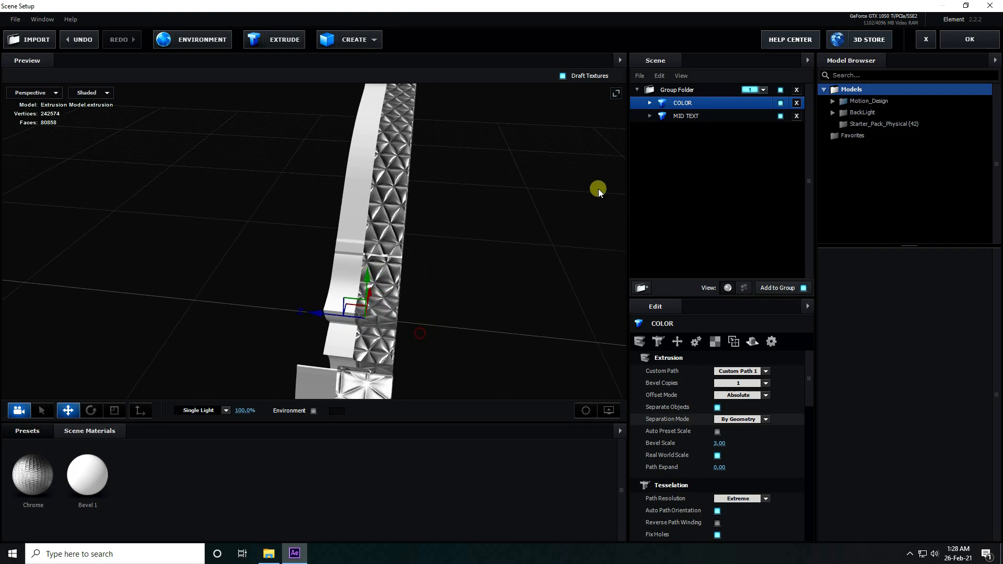
- Duplicate the COLOR model and move the copy along the Z axis to the back side of the MID TEXT model
key("ctrl+d")
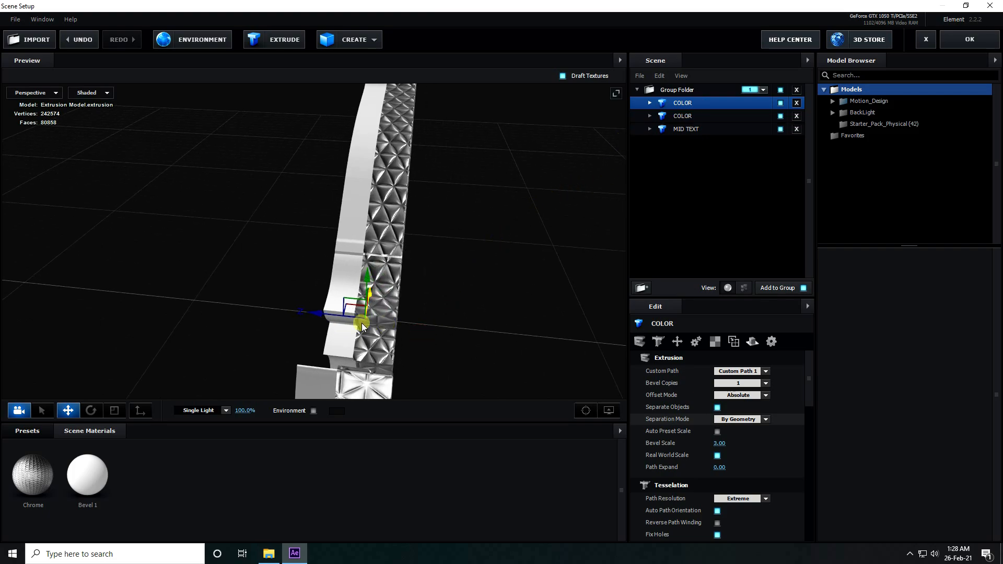
left_click_drag(320, 317, 354, 315)
left_click_drag(503, 315, 449, 305)
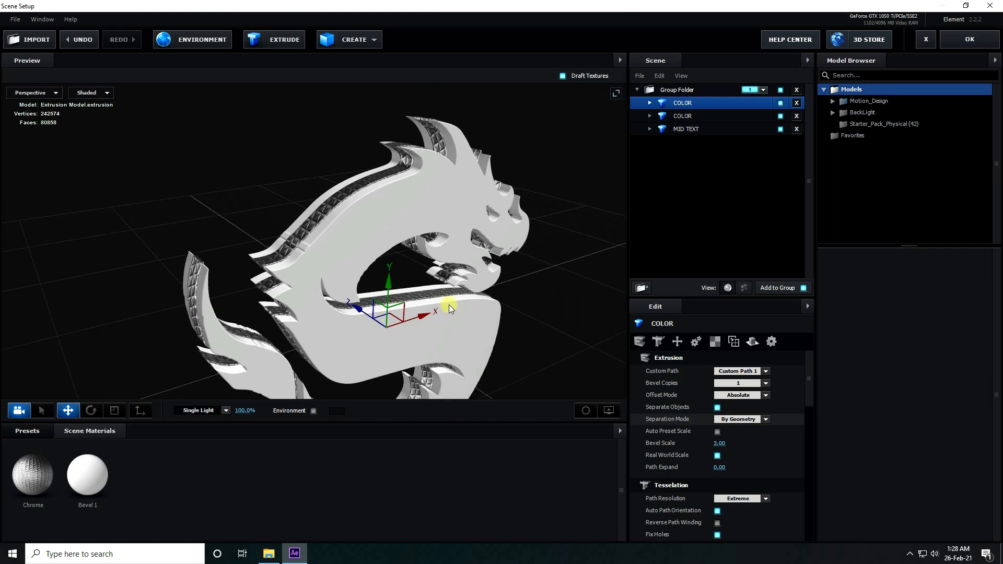
left_click_drag(400, 266, 556, 249)
left_click_drag(345, 240, 391, 249)
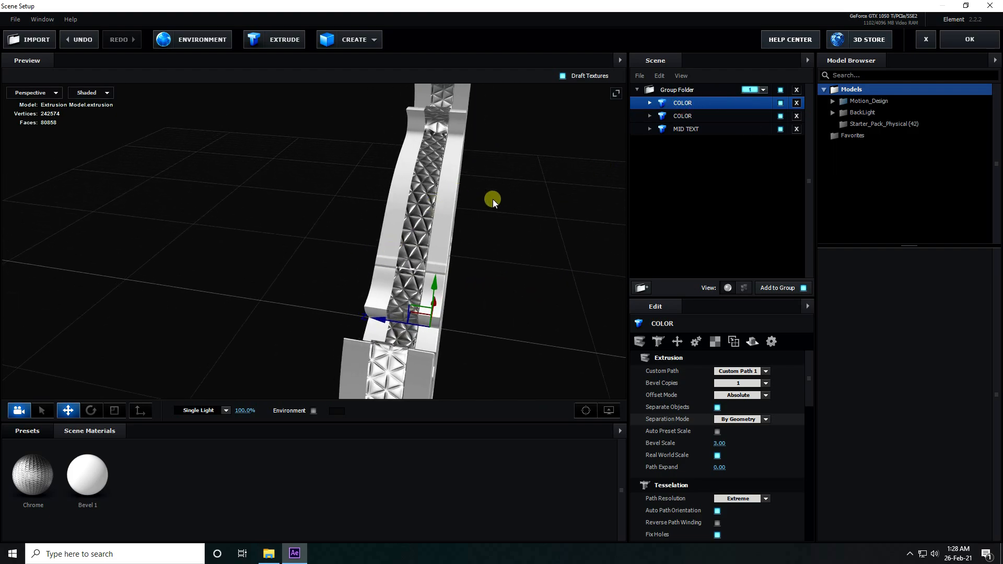
- Create a model named TEXT from another copy of COLOR, pulled forward along the Z axis clear of the other models
key("ctrl+d")
left_click_drag(384, 318, 252, 289)
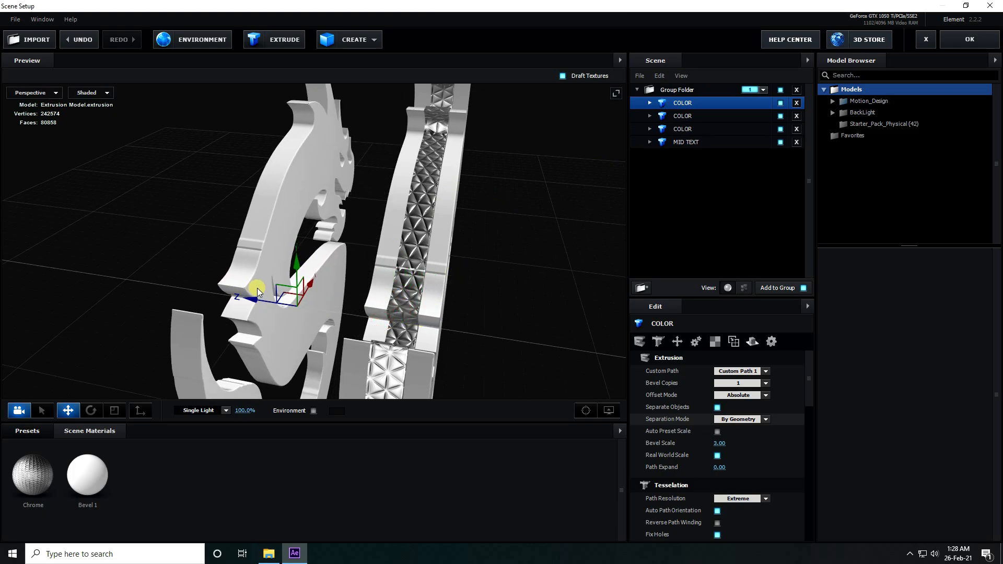
right_click(690, 105)
left_click(720, 175)
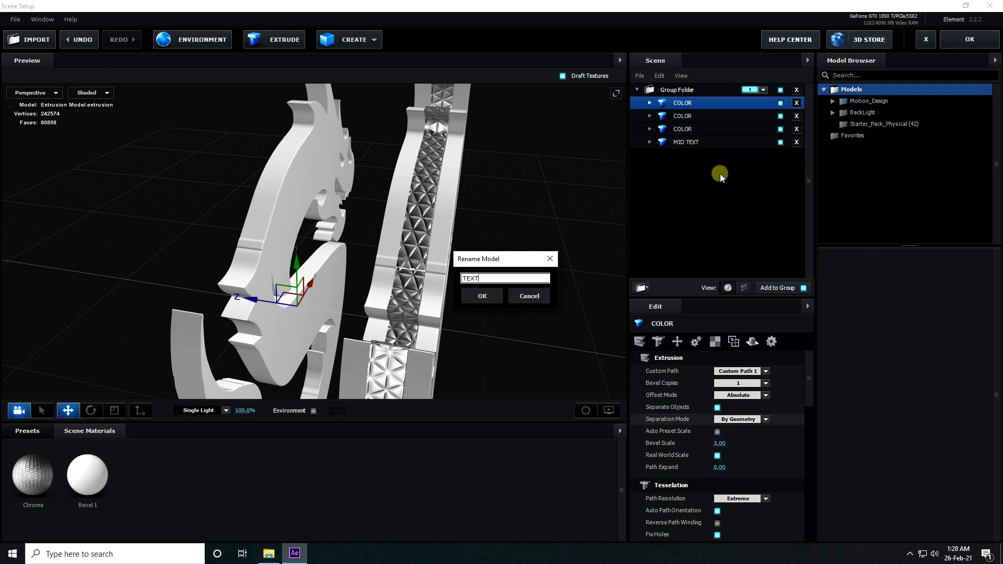
left_click(482, 296)
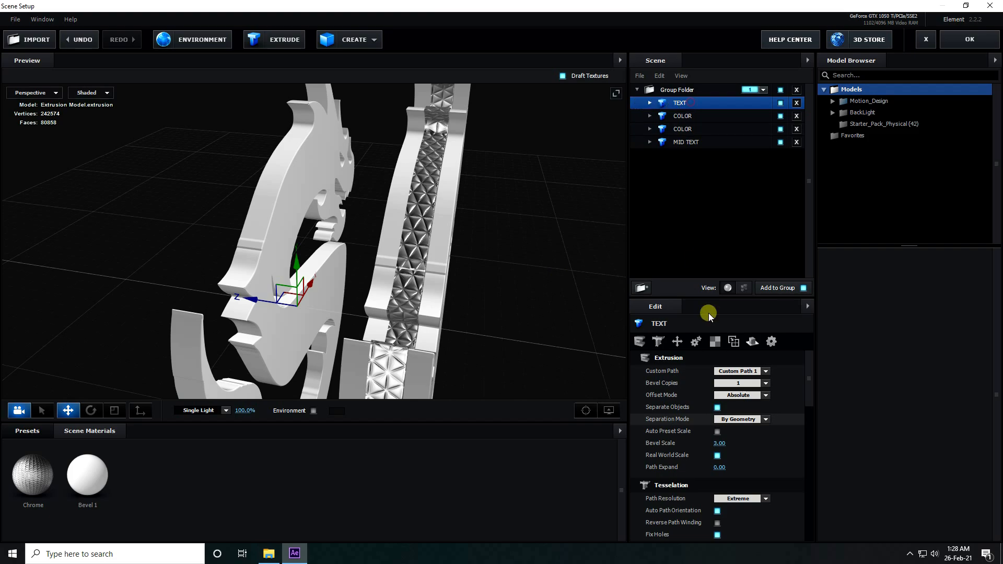
- Set the TEXT model's Bevel Copies to 2, and assign the Physical materials Black_Outline to Bevel 1 and Chrome to Bevel 2
left_click(765, 384)
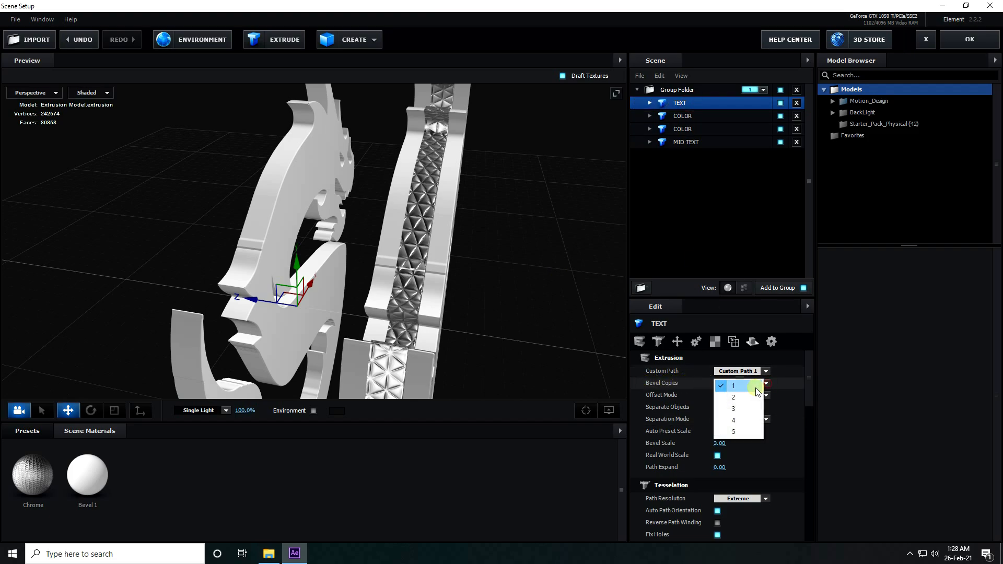
left_click(741, 400)
left_click(649, 103)
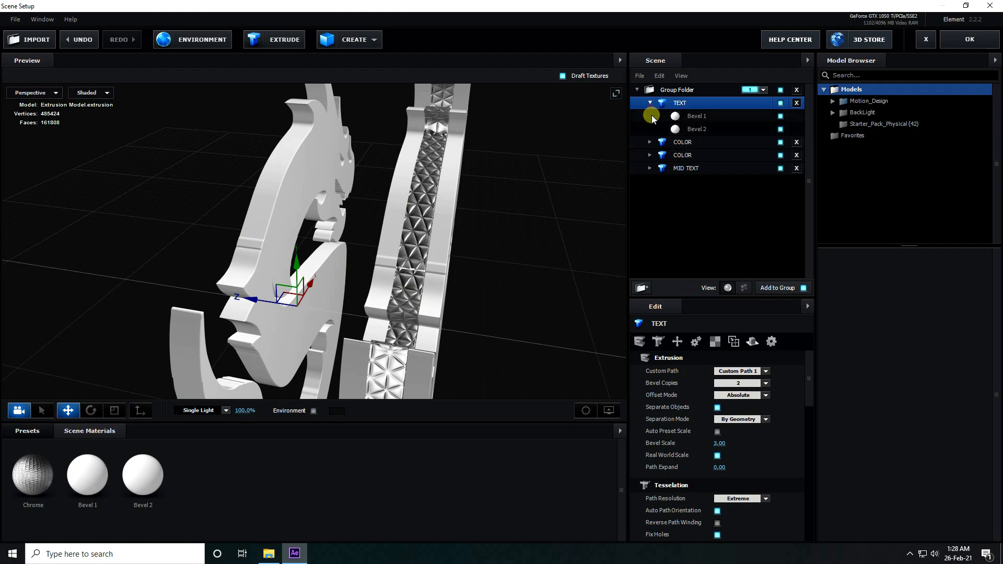
left_click(688, 118)
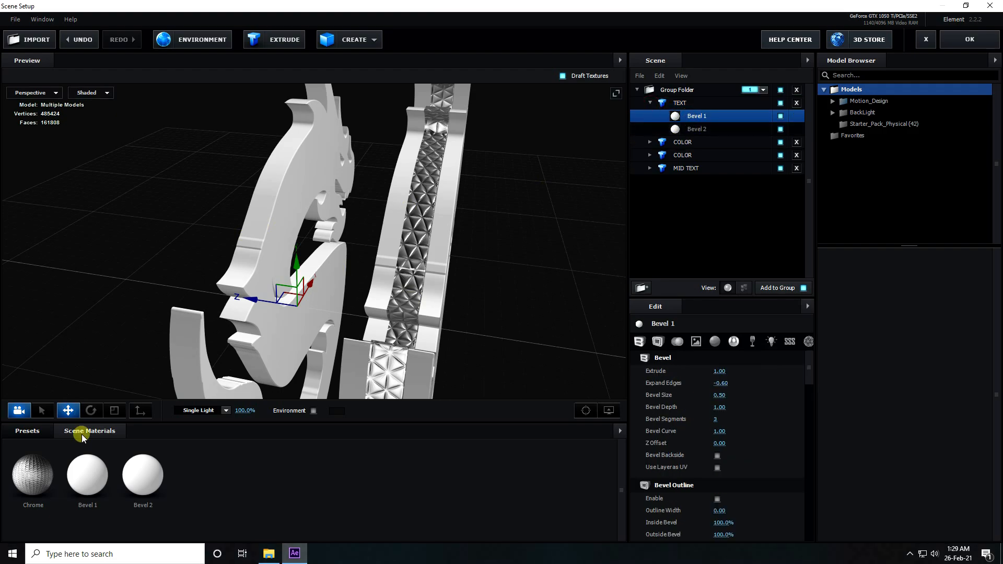
left_click(36, 431)
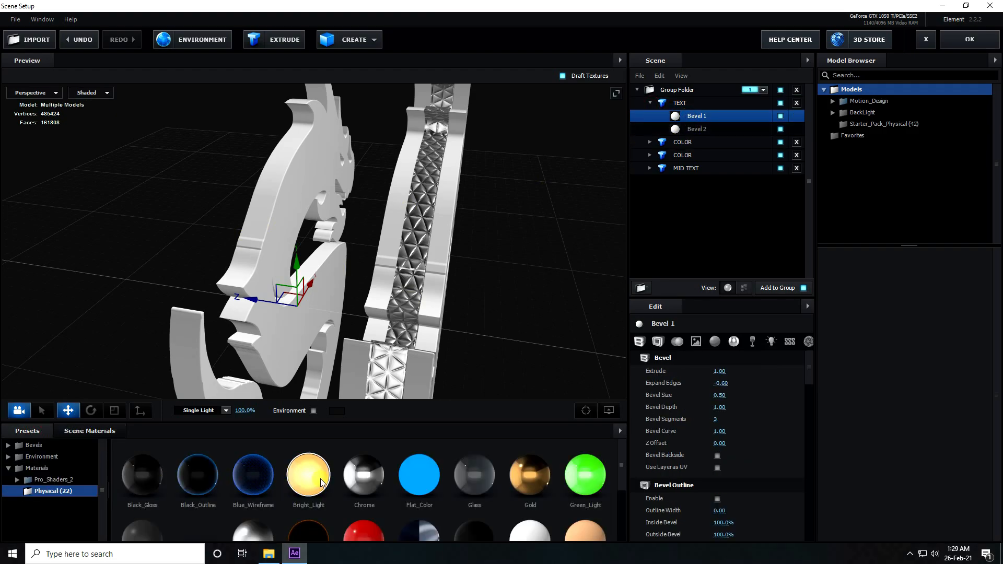
scroll(292, 486, "down", 4)
scroll(213, 517, "up", 4)
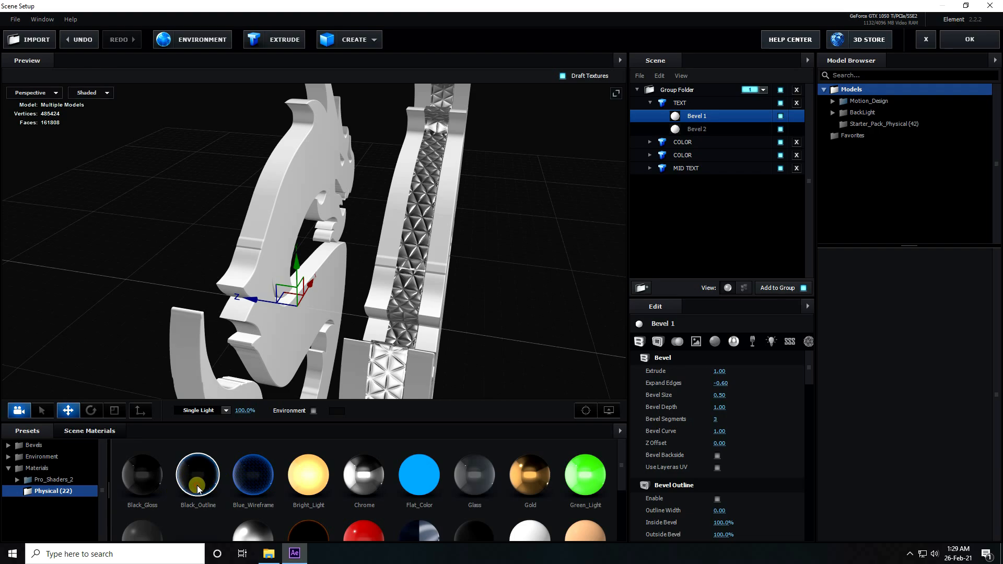
left_click_drag(198, 489, 700, 119)
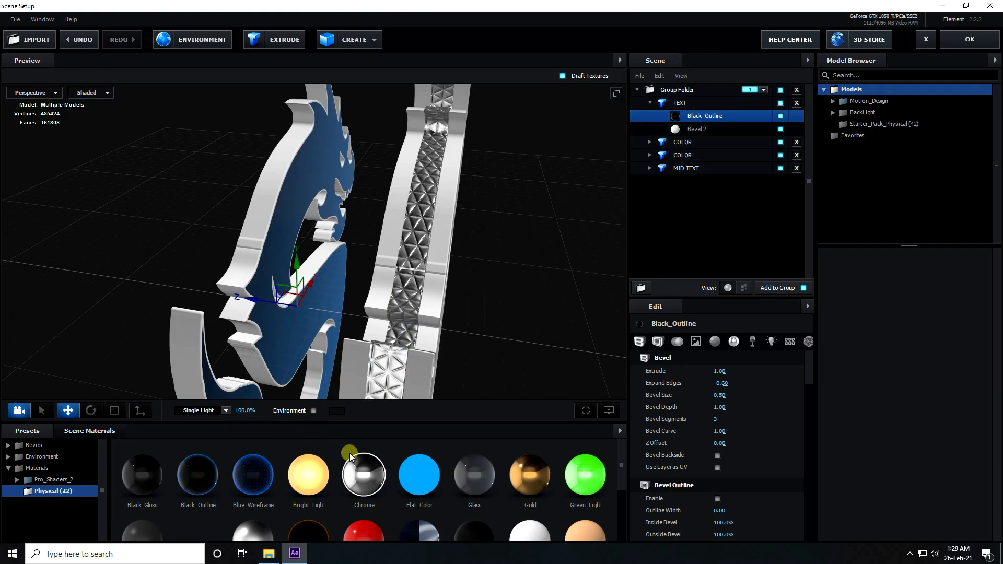
left_click_drag(347, 478, 698, 129)
- Set the Black_Outline bevel's Extrude to 0.20, Expand Edges to 0.00 and Z Offset to about -0.42
left_click_drag(270, 195, 347, 244)
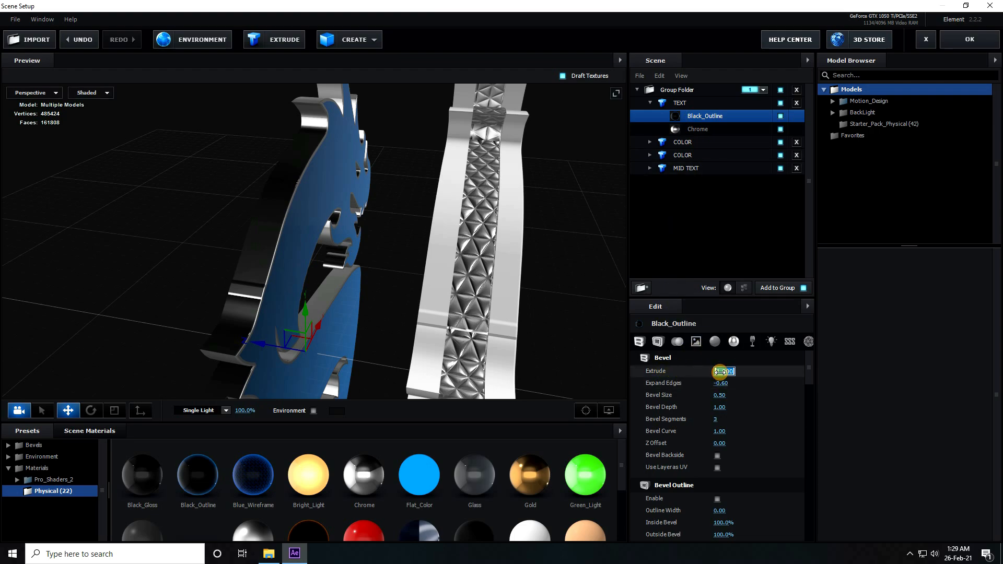
type("0")
type(".1")
key("Return")
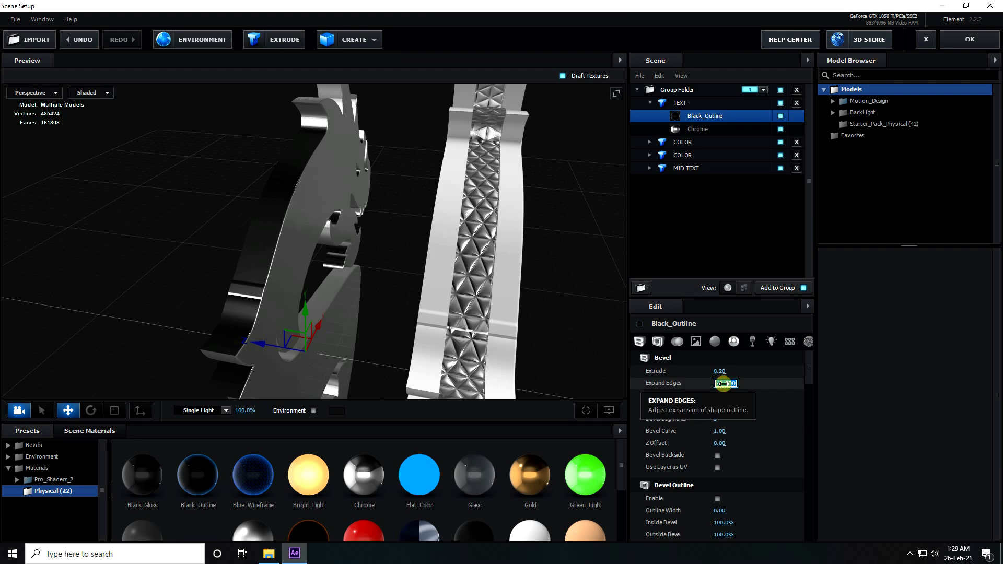
key("Return")
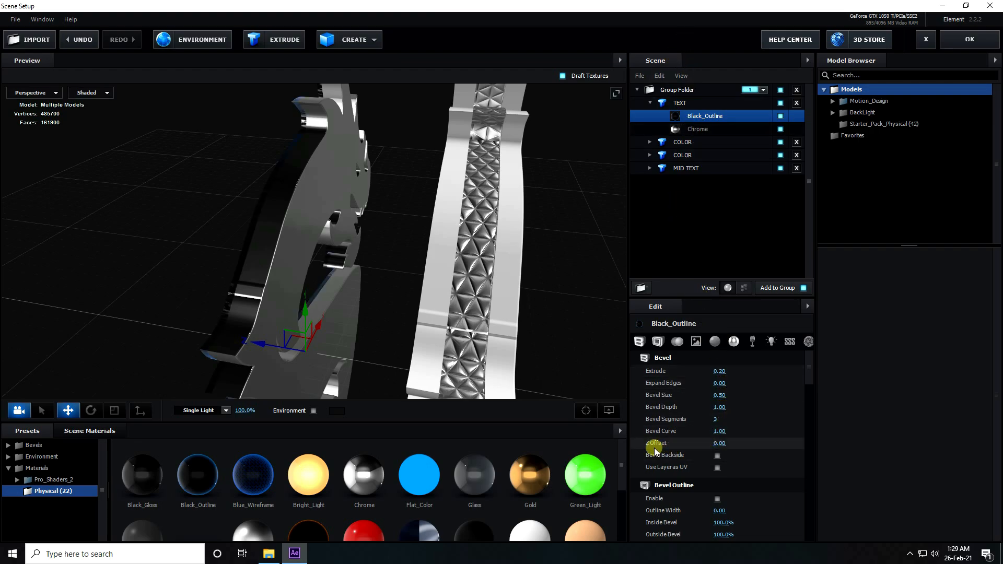
left_click_drag(720, 443, 699, 438)
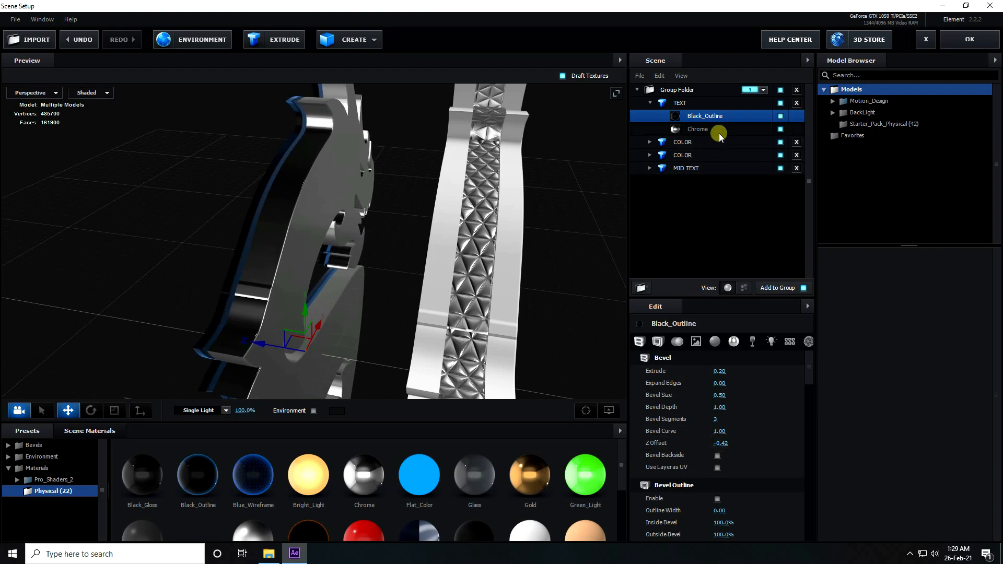
- Set the TEXT model's Chrome bevel to Extrude 0.20 and Expand Edges -0.20
left_click(698, 131)
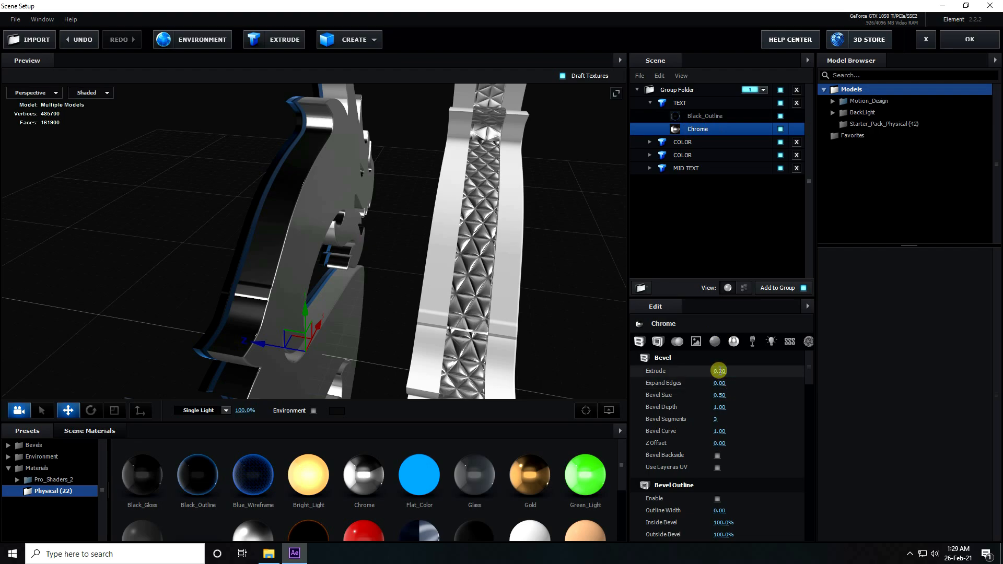
left_click_drag(258, 222, 371, 238)
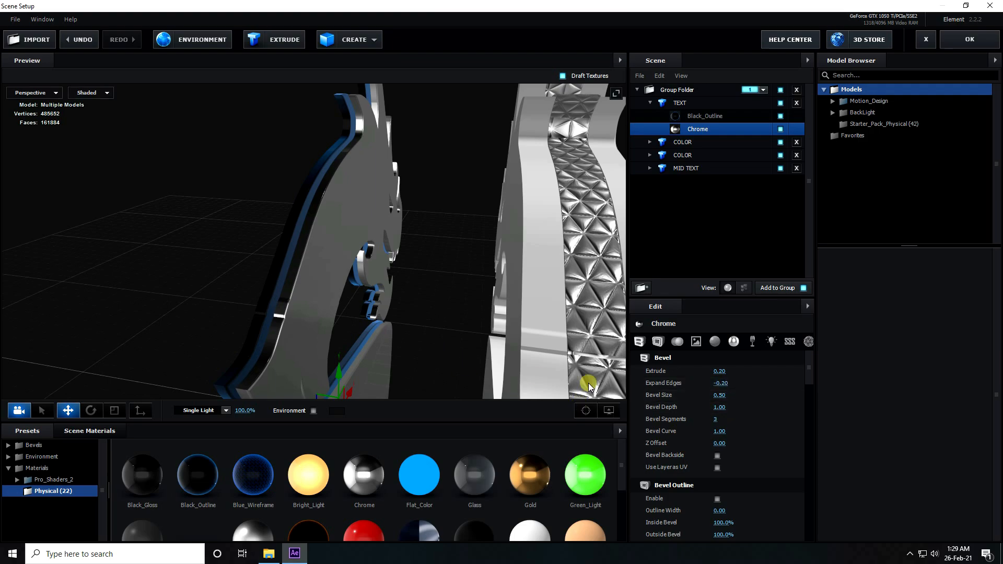
- Readjust the Black_Outline bevel's Z Offset to -0.20 so it sits directly behind the Chrome bevel
left_click(692, 116)
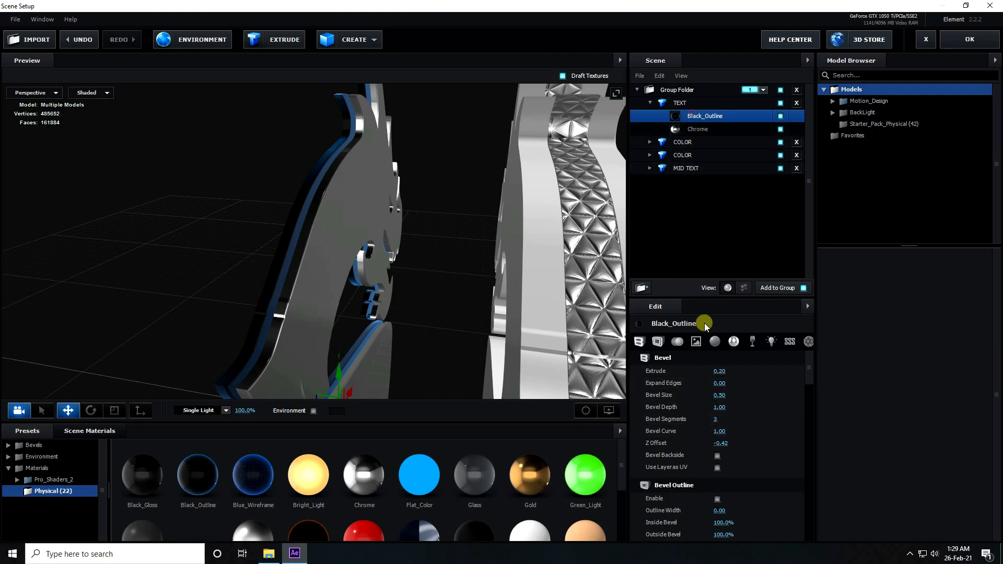
left_click_drag(721, 444, 736, 443)
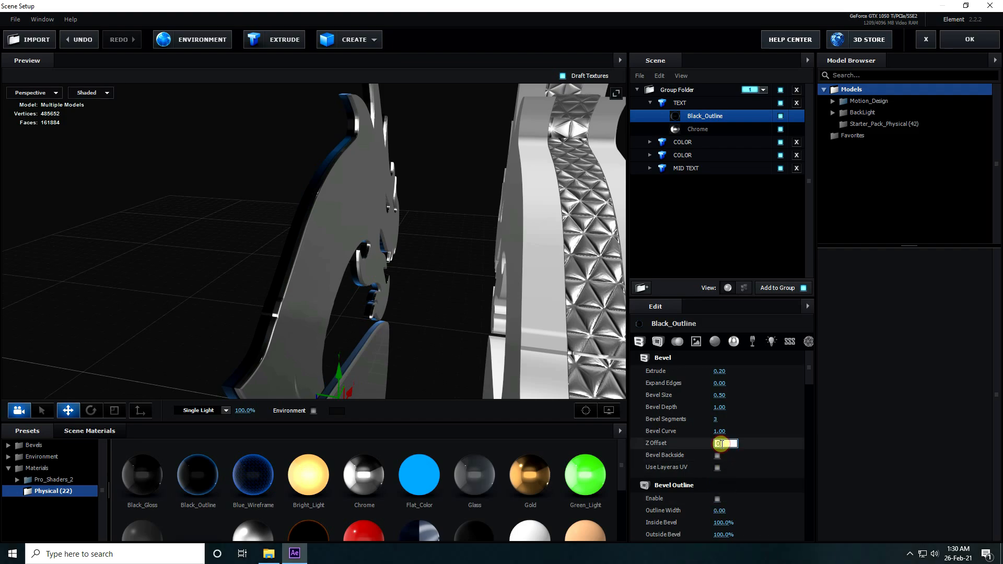
key("Return")
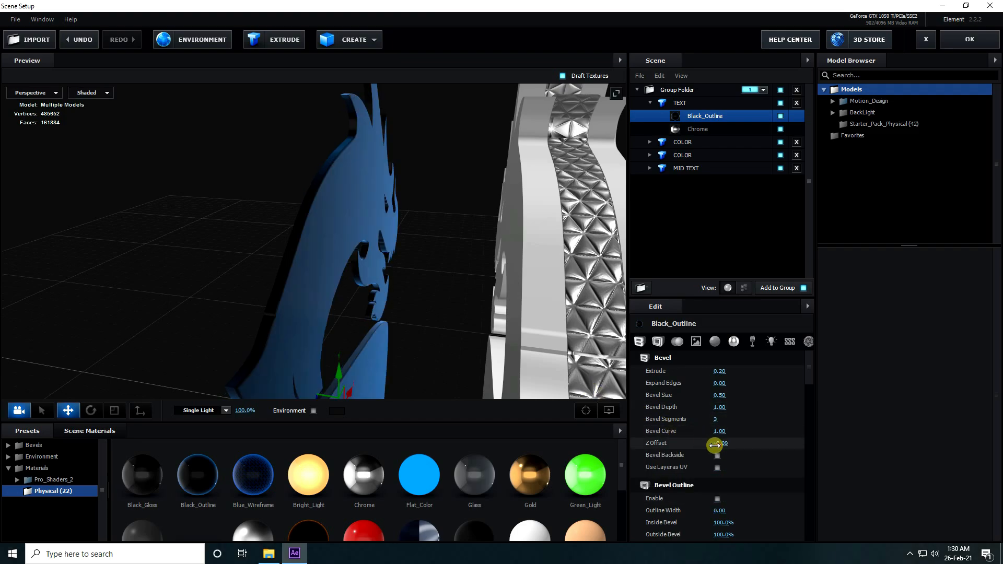
left_click_drag(715, 445, 700, 445)
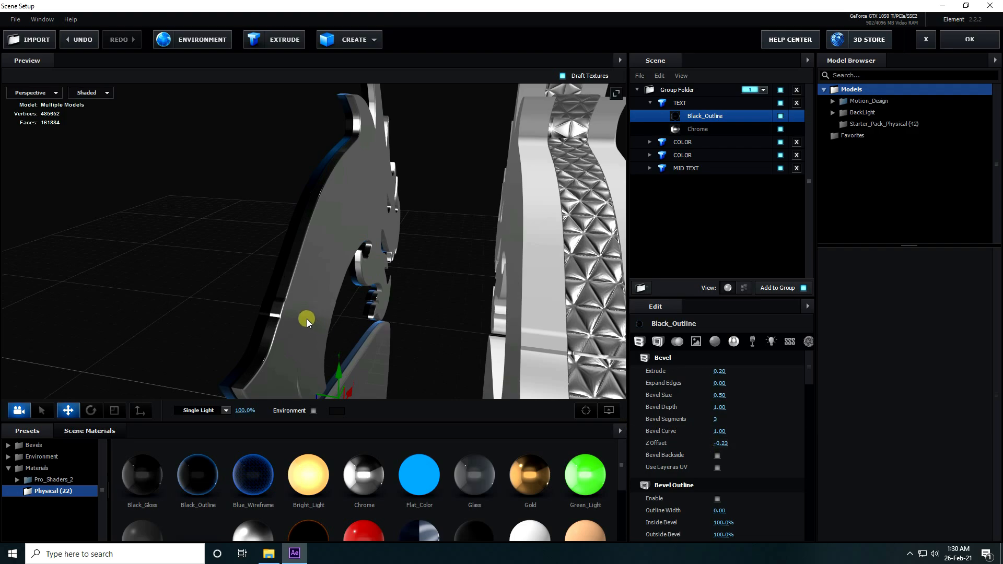
left_click_drag(306, 318, 324, 291)
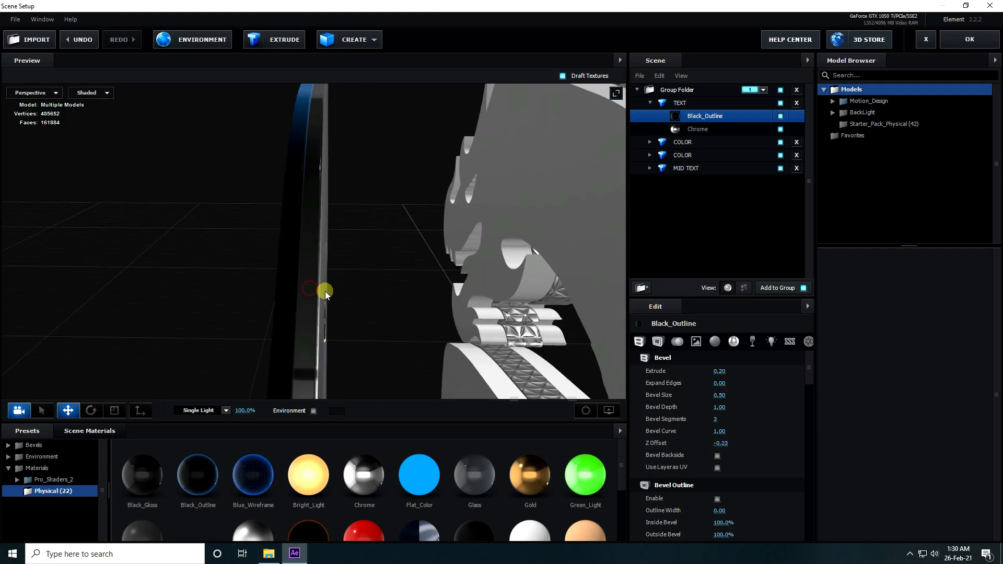
left_click(719, 444)
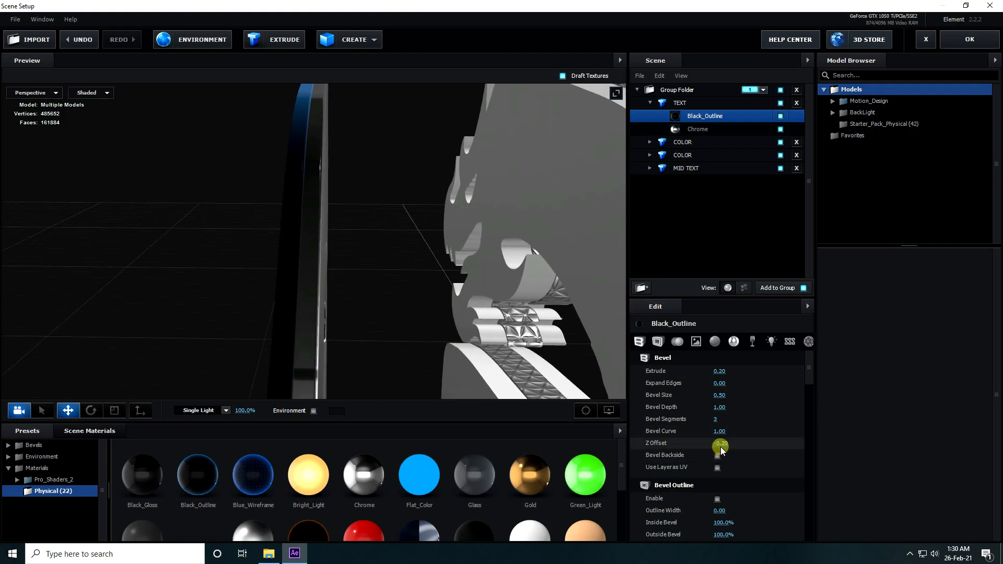
- Move the TEXT model back along the Z axis against the front COLOR model
left_click_drag(293, 245, 322, 296)
left_click_drag(291, 329, 371, 330)
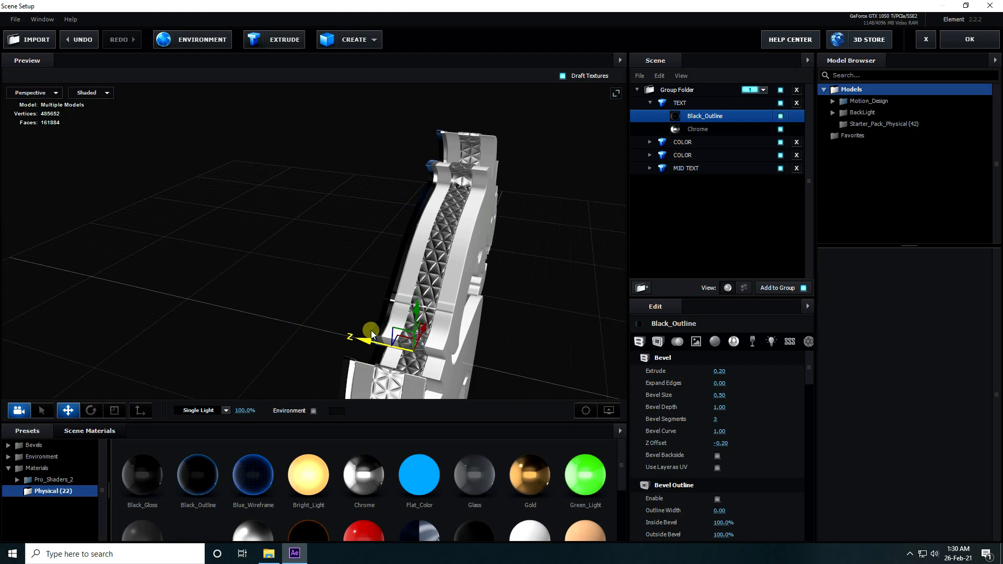
left_click_drag(430, 311, 259, 242)
- Duplicate the TEXT model and move the copy along the Z axis to the back side of the logo
double_click(667, 103)
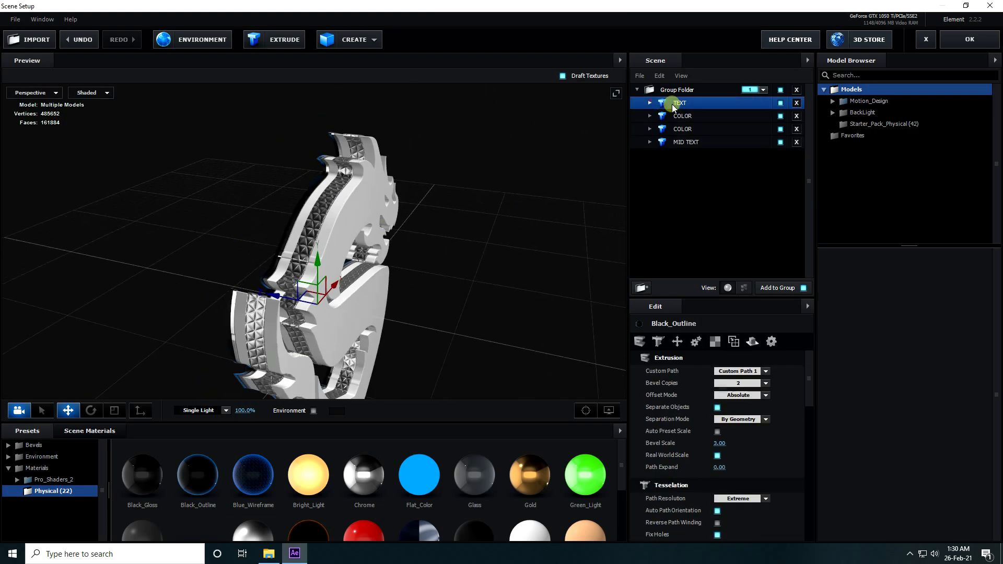
key("ctrl+d")
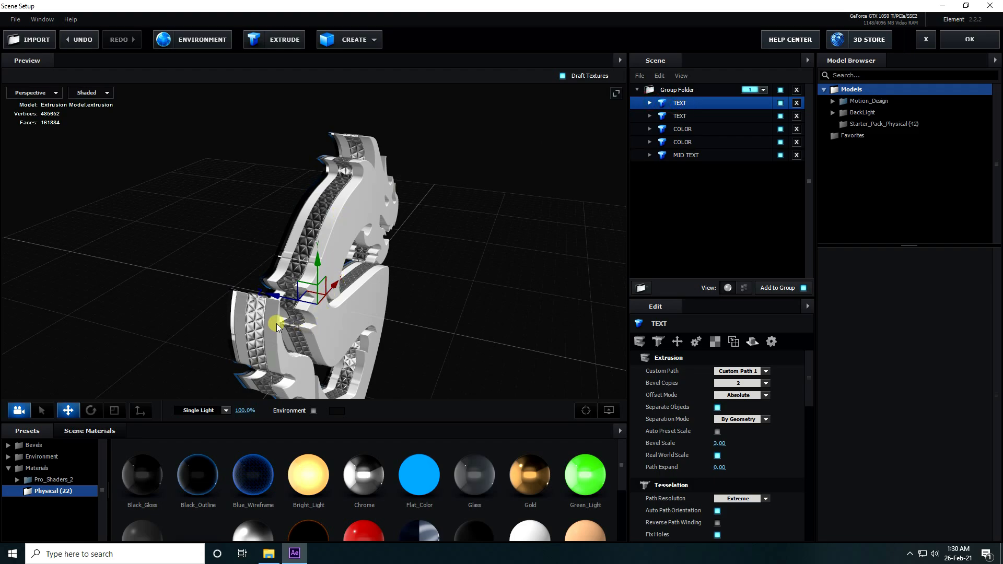
left_click_drag(277, 297, 310, 298)
scroll(400, 334, "up", 2)
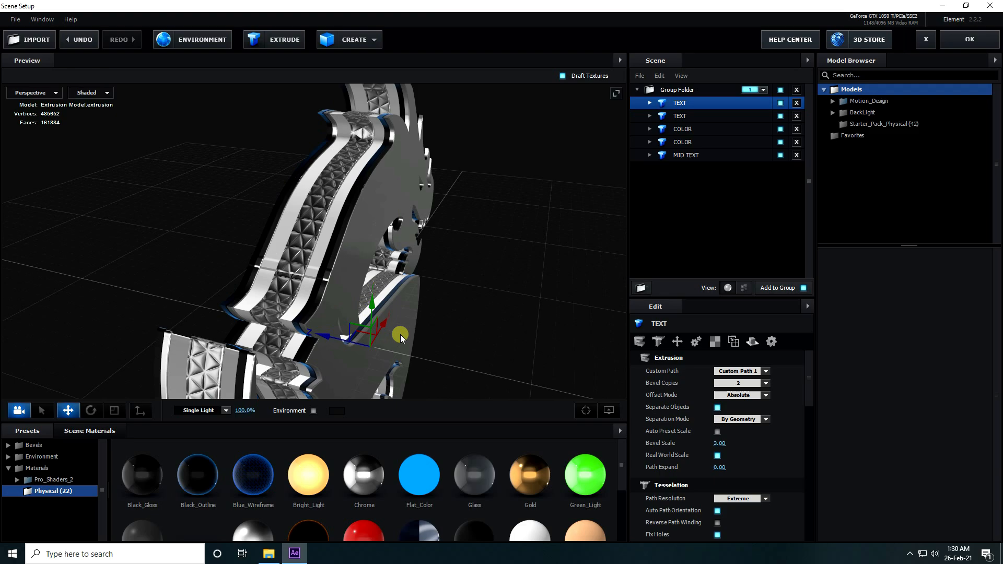
- Enable the Bevel Outline on the Chrome bevel of the topmost TEXT model in the scene list
scroll(400, 334, "down", 2)
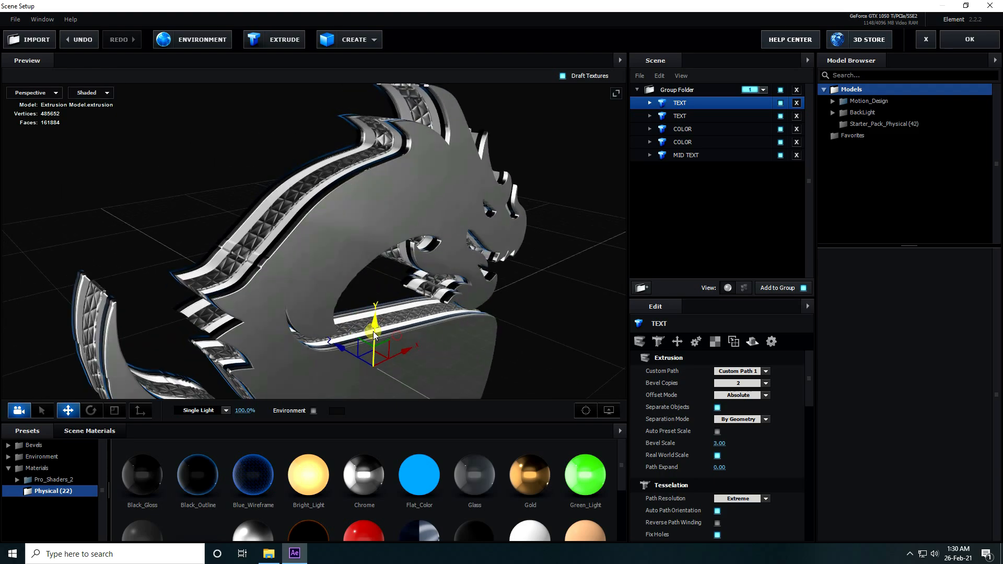
left_click(650, 103)
left_click(688, 129)
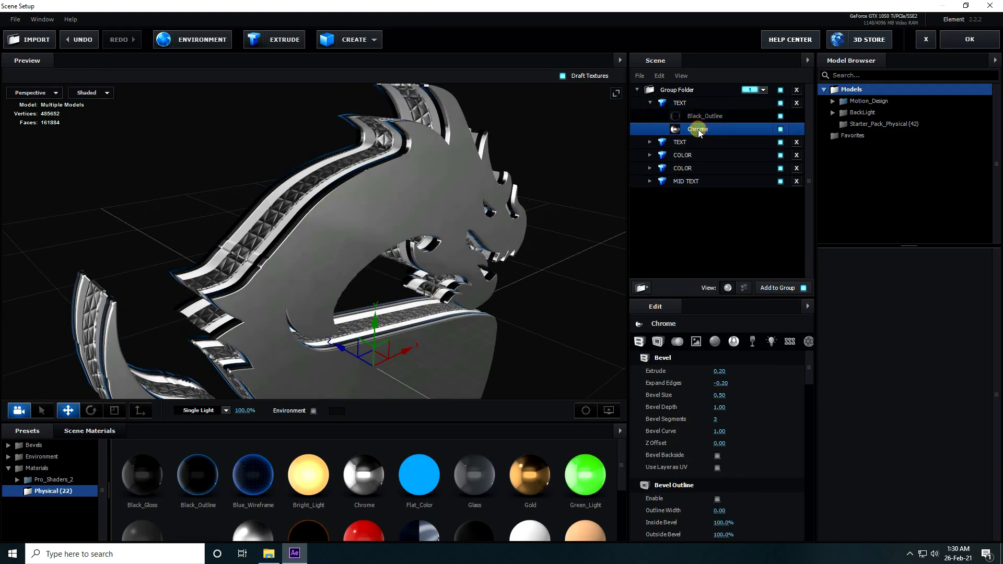
scroll(716, 413, "down", 3)
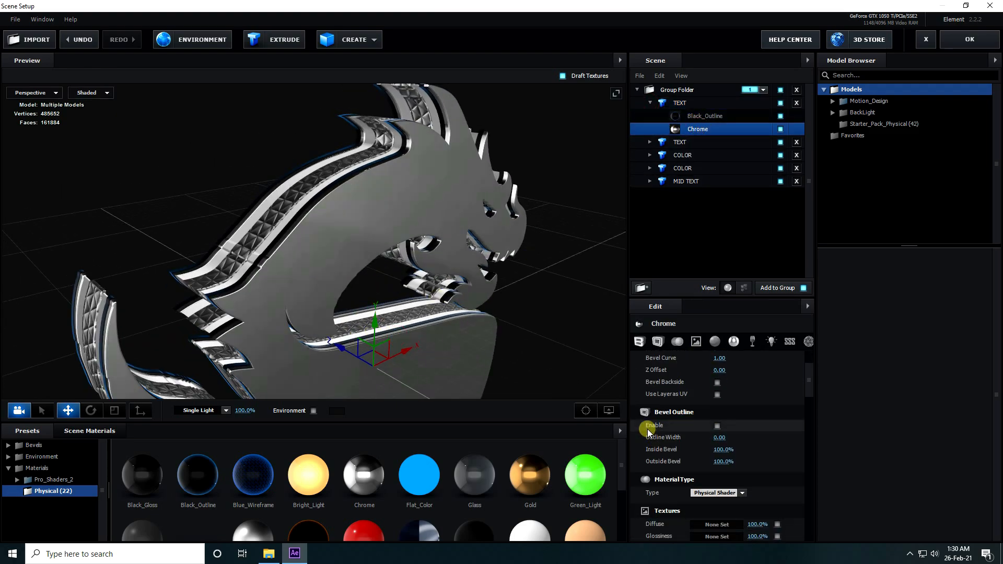
left_click(717, 425)
left_click_drag(381, 277, 420, 308)
scroll(411, 316, "up", 2)
- Nudge the topmost TEXT model slightly along the Z axis and check its fit against the COLOR layer from several angles
left_click(679, 103)
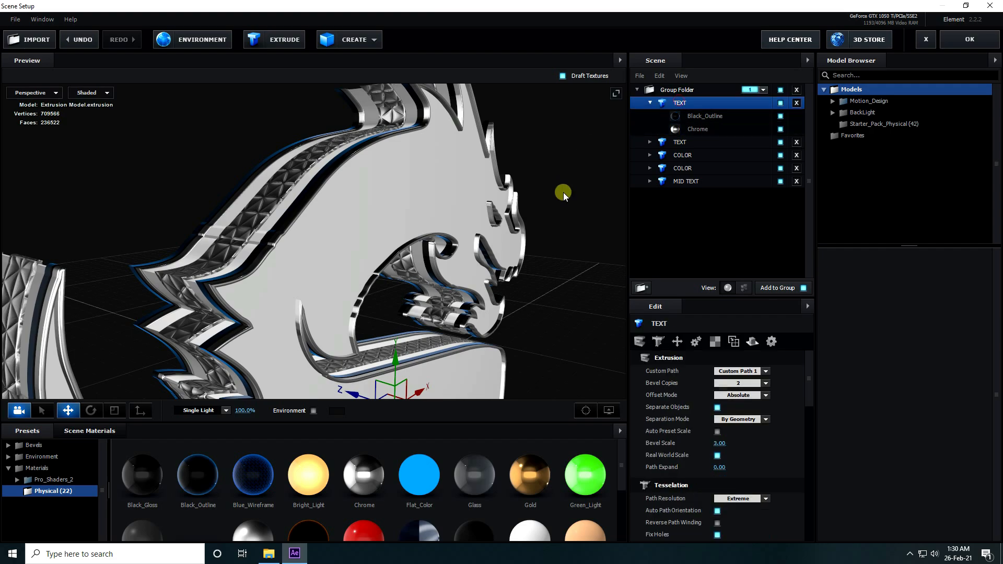
left_click_drag(563, 192, 594, 142)
left_click_drag(386, 351, 386, 352)
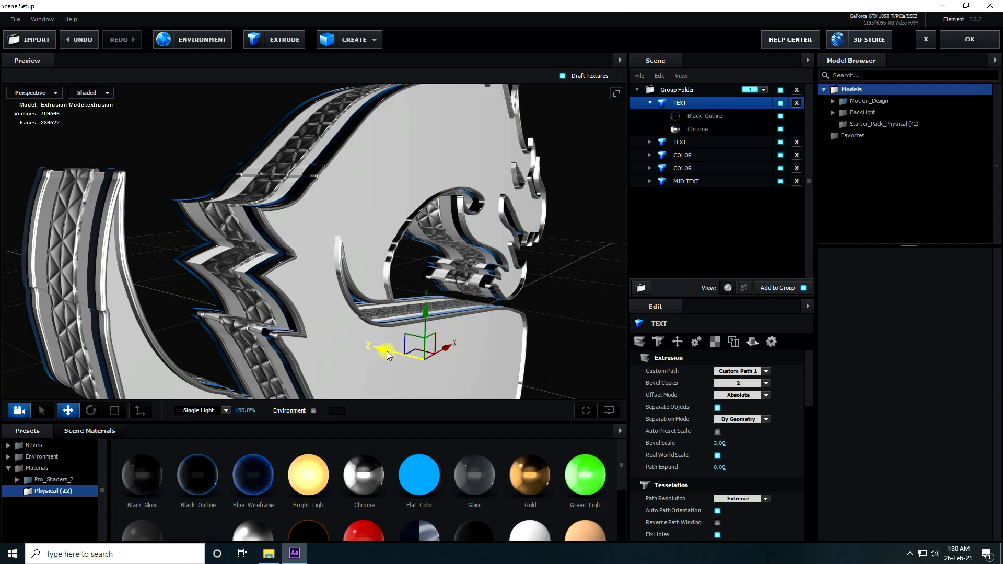
left_click_drag(555, 286, 302, 309)
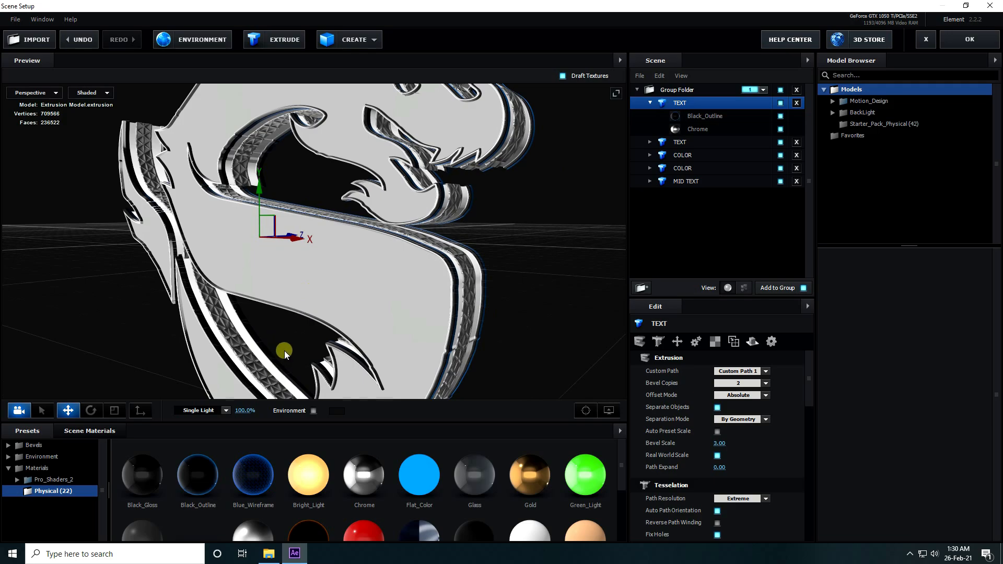
mouse_move(284, 350)
left_mouse_down()
mouse_move(273, 333)
mouse_move(336, 343)
mouse_move(275, 356)
left_mouse_up()
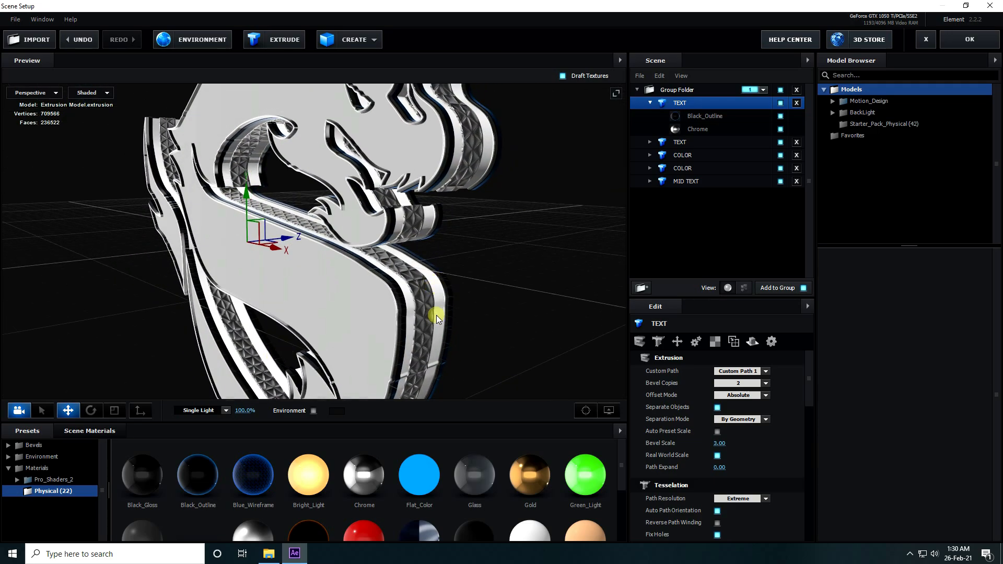
- Remove the unused materials from the scene materials and create a new material
left_click(84, 431)
right_click(330, 471)
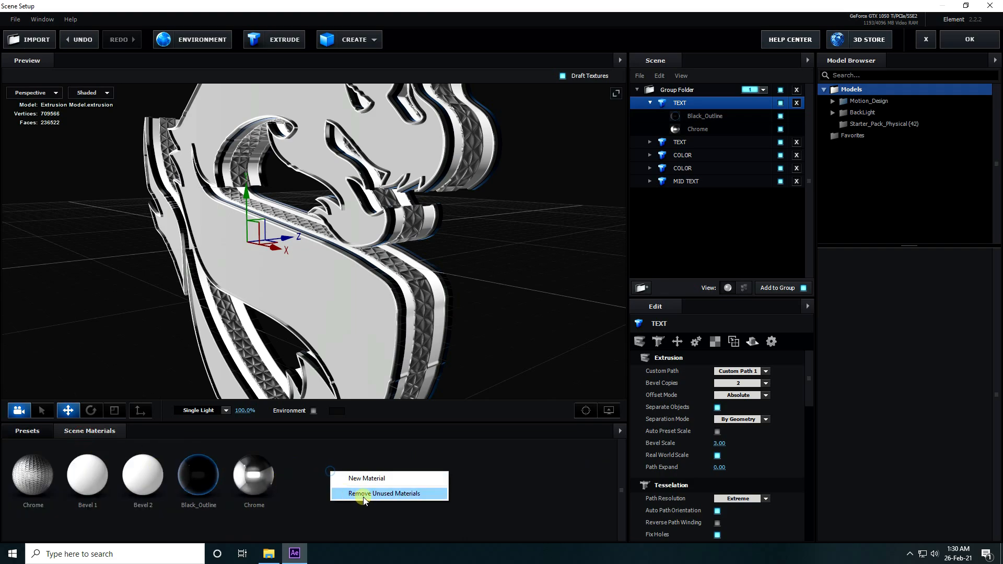
left_click(362, 495)
right_click(321, 474)
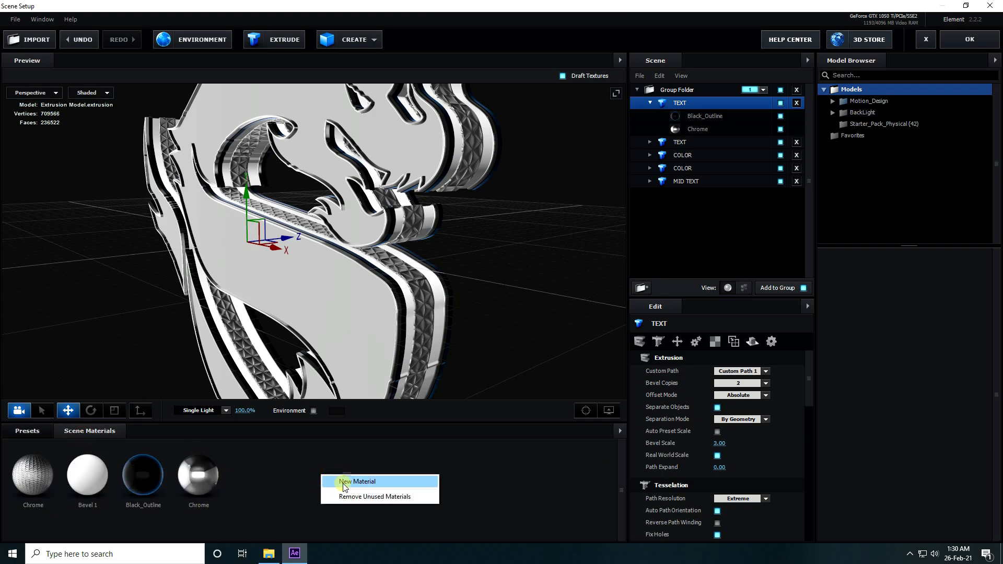
left_click(375, 483)
- Assign Custom Layer 2 (TEXTURE COLOR.mp4) to the new Default material's Illumination texture with Brightness at 100%
left_click(253, 473)
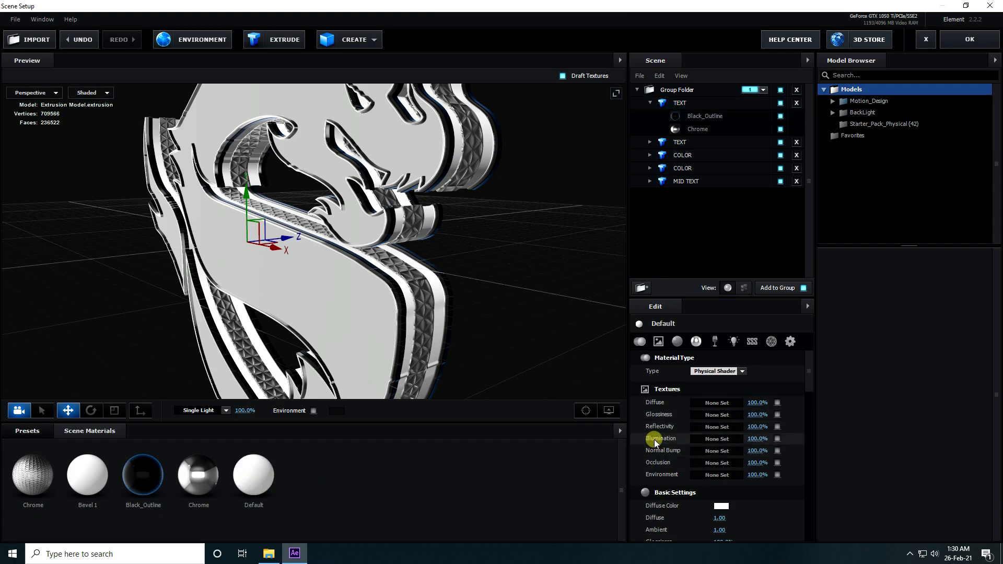
left_click(700, 439)
left_click(717, 351)
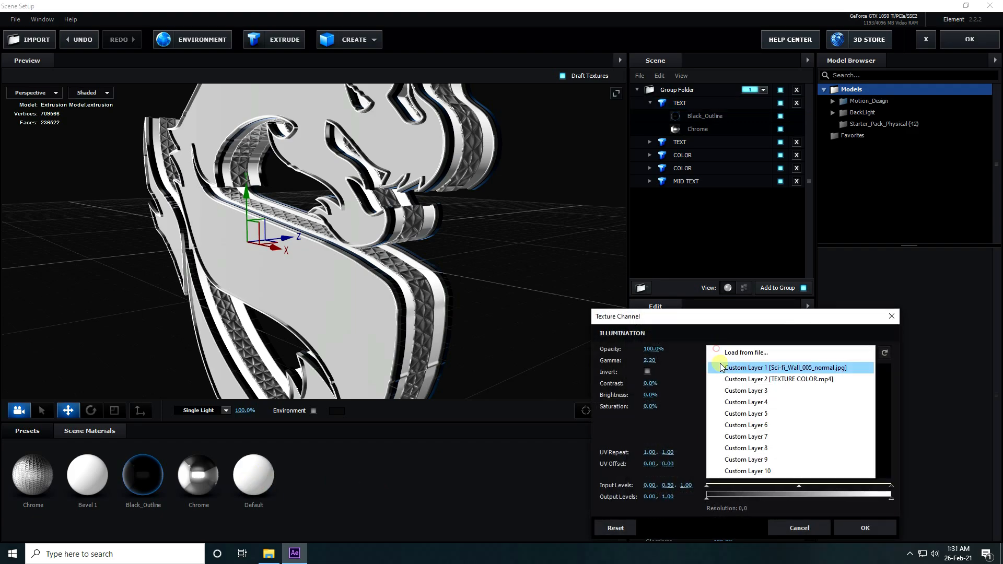
left_click(831, 381)
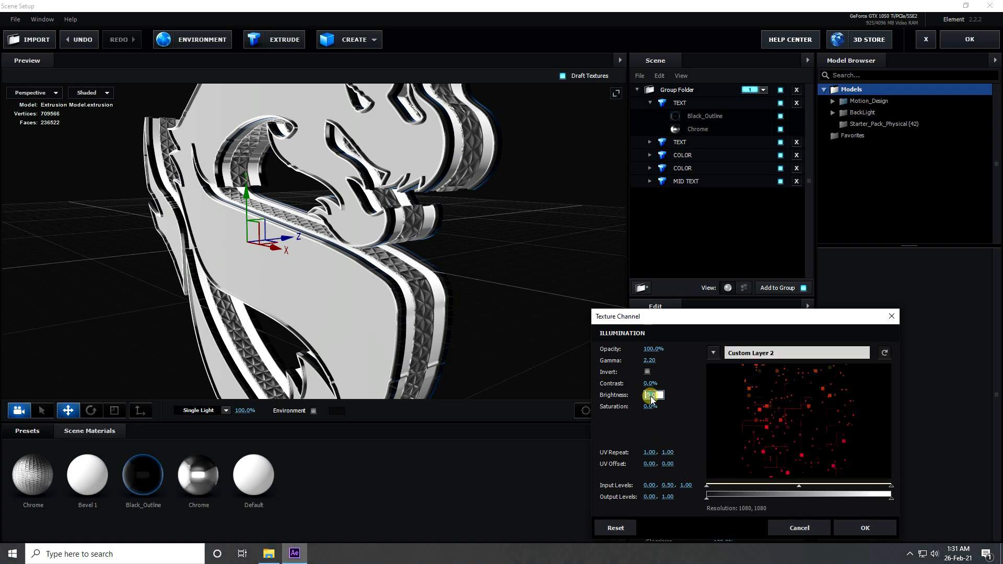
key("Return")
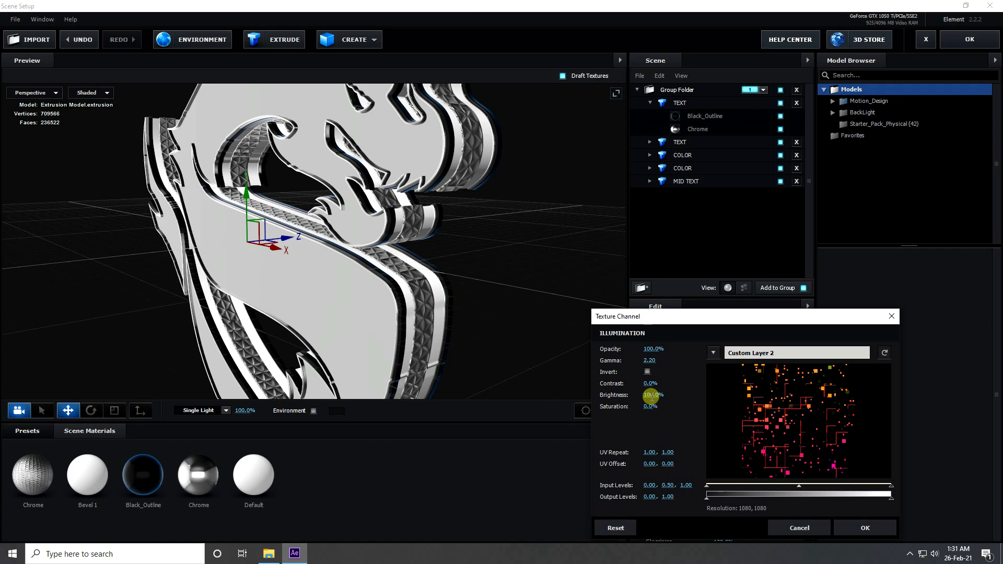
left_click(867, 527)
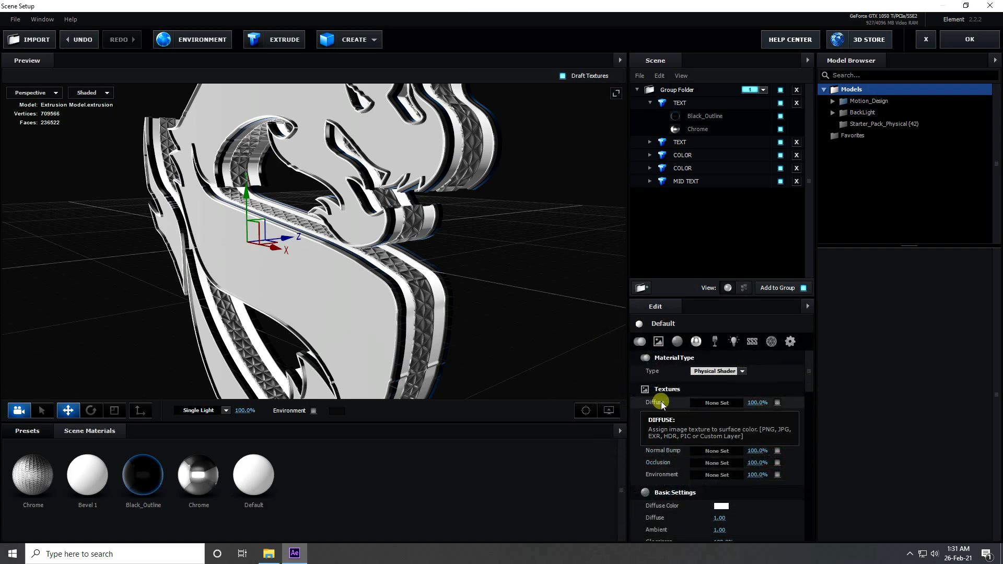
- Assign Custom Layer 2 (TEXTURE COLOR.mp4) to the Default material's Diffuse texture with Brightness at 100%
left_click(696, 404)
left_click(715, 340)
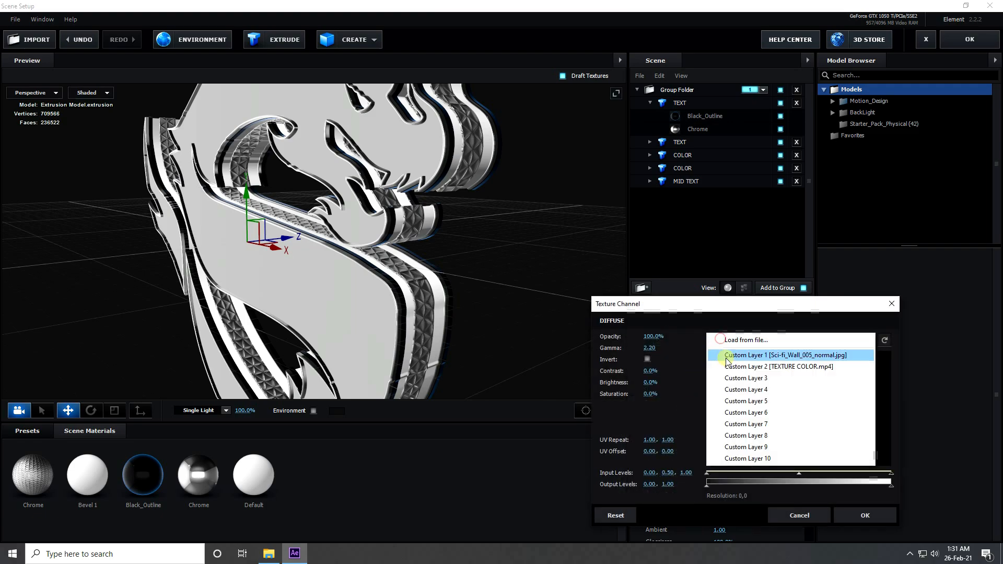
left_click(726, 392)
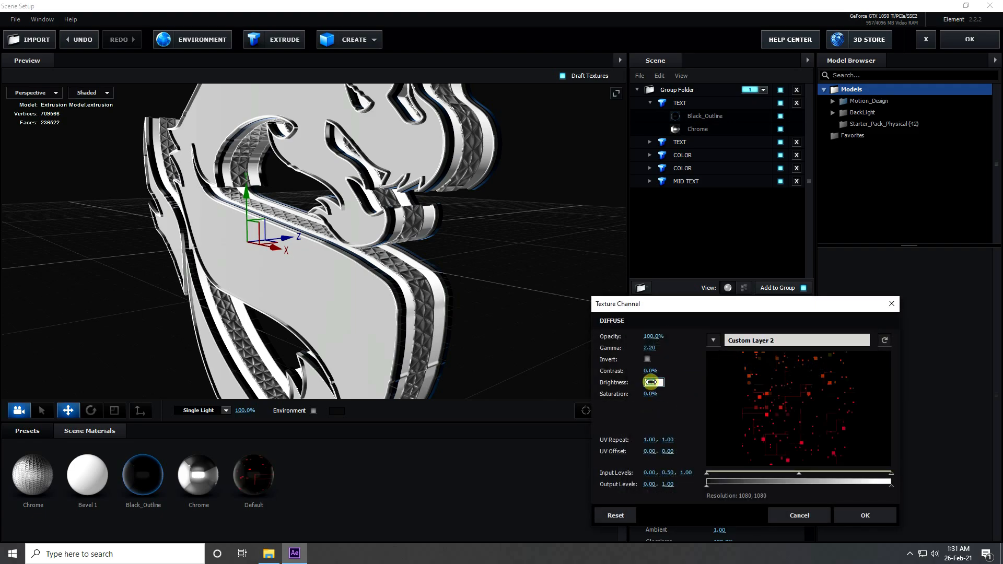
key("Return")
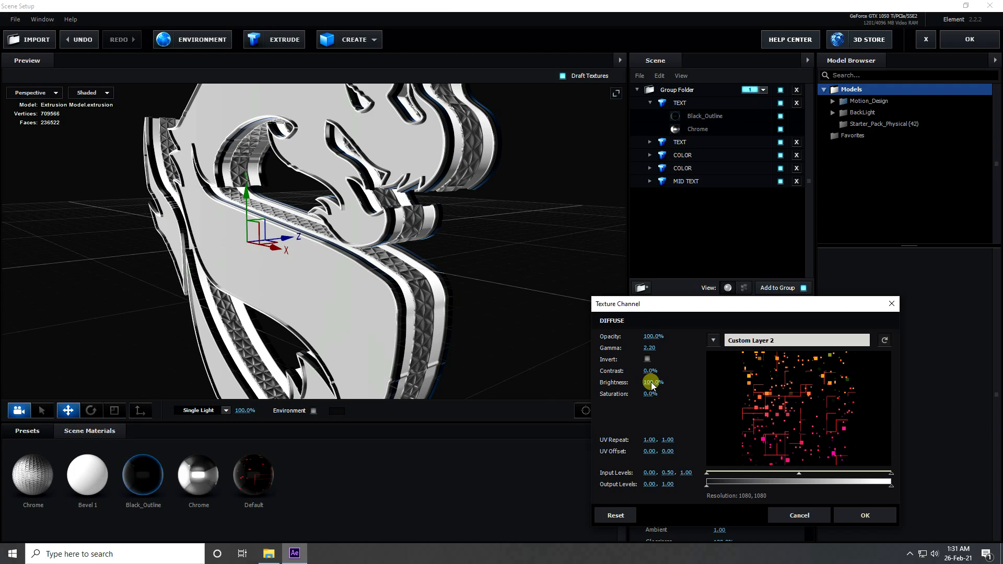
left_click(866, 515)
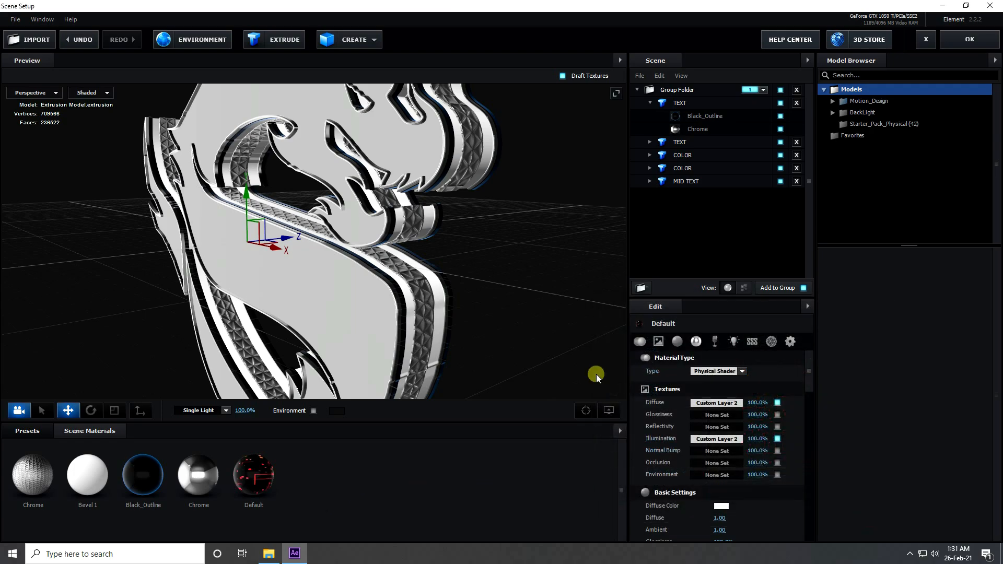
- Turn on Use Diffuse Color for the Default material's illumination and set its Intensity to 100%
left_click_drag(807, 371, 813, 433)
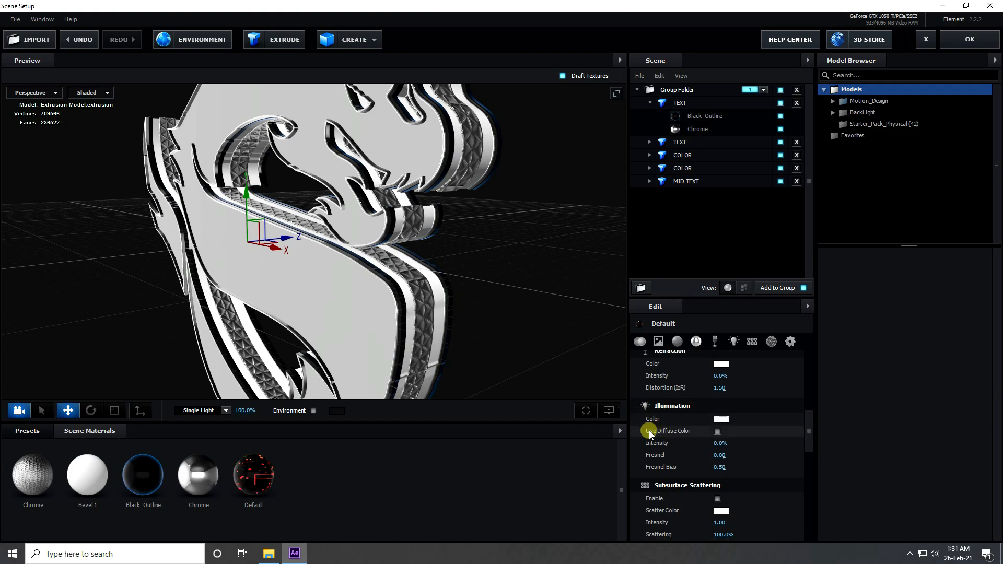
left_click(716, 431)
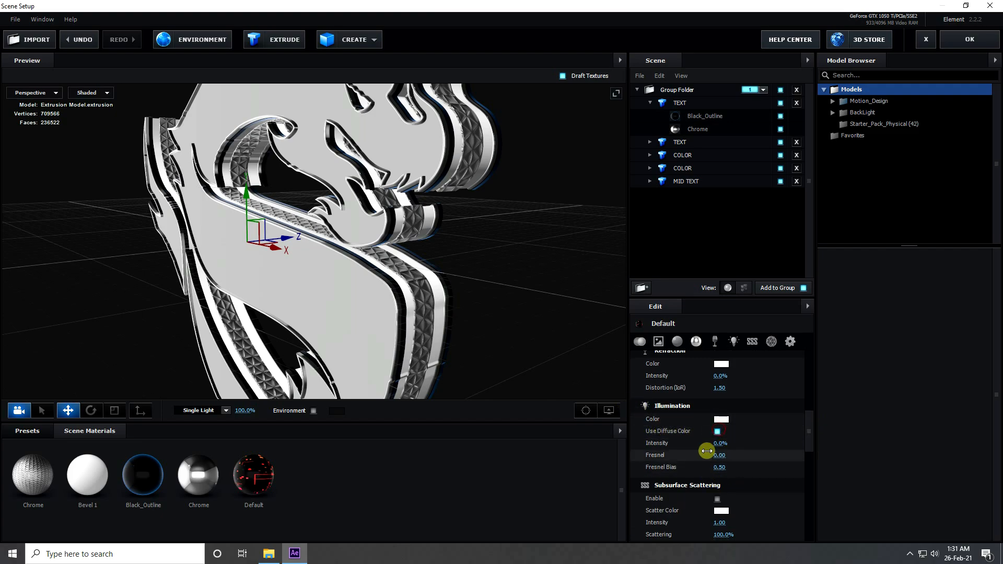
left_click(721, 445)
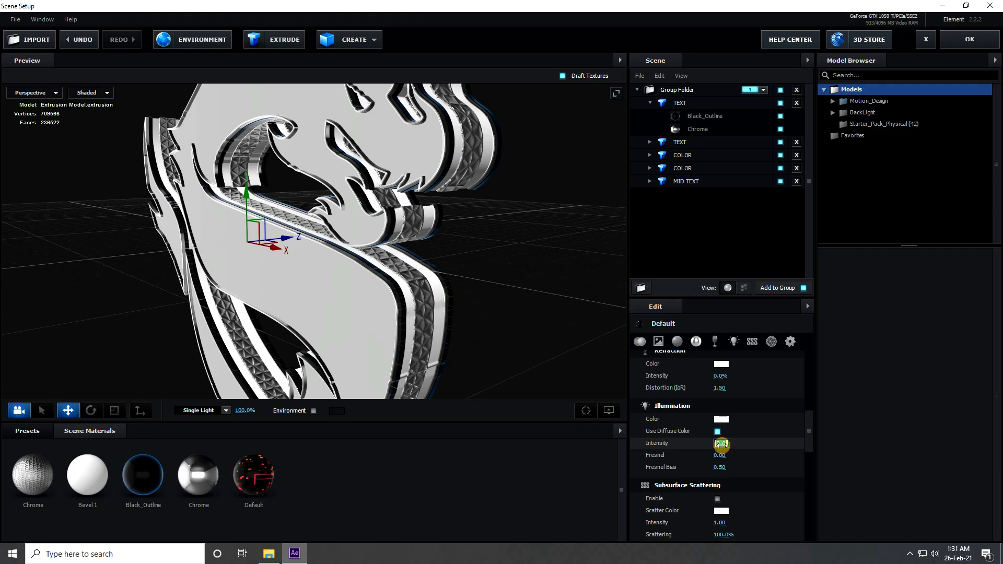
type("100.0")
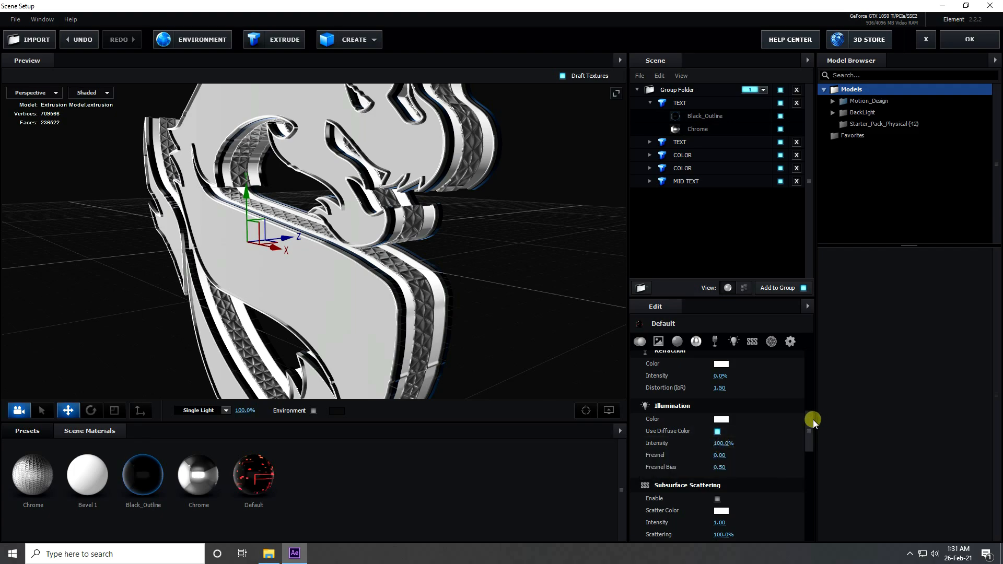
- Set the Default material's Blend Mode to Screen
left_click_drag(810, 422, 807, 494)
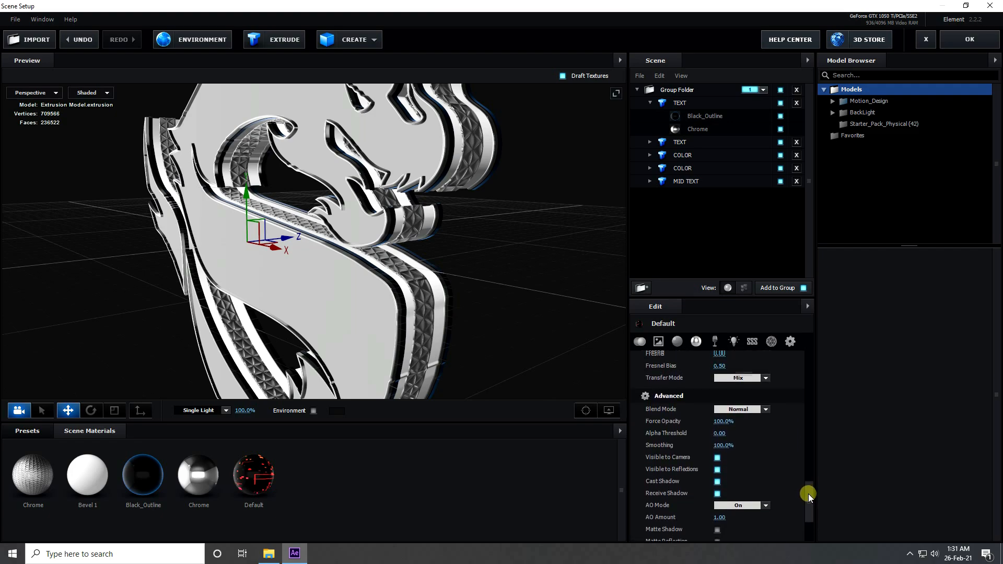
left_click(743, 415)
left_click(750, 435)
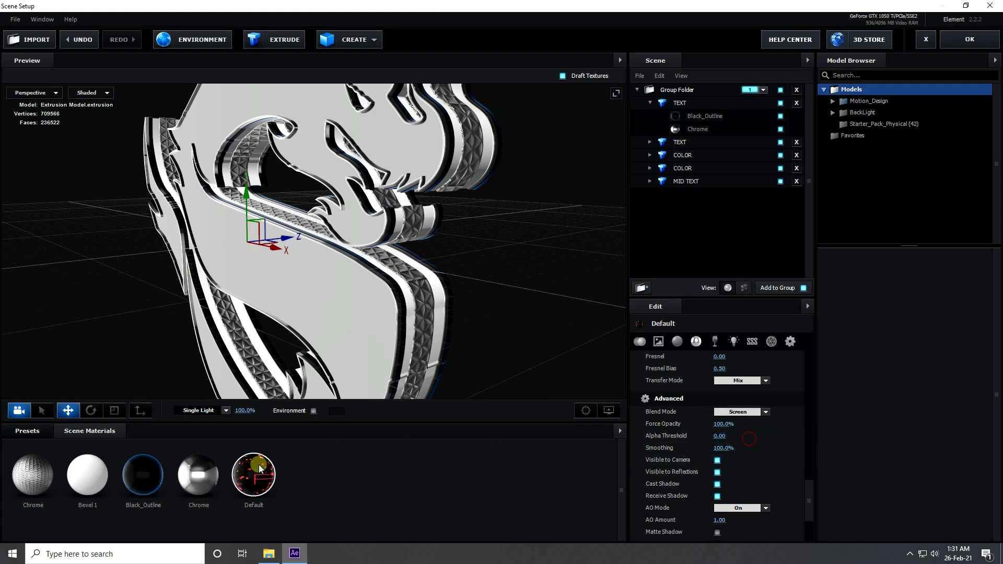
- Apply the video-textured Default material to both COLOR models
left_click_drag(254, 473, 673, 165)
left_click_drag(265, 468, 676, 158)
left_click_drag(601, 204, 412, 262)
scroll(414, 258, "up", 3)
left_click_drag(406, 263, 284, 257)
- Set the UV Repeat of the upper COLOR model in the scene list to 5.00, 5.00
left_click(692, 159)
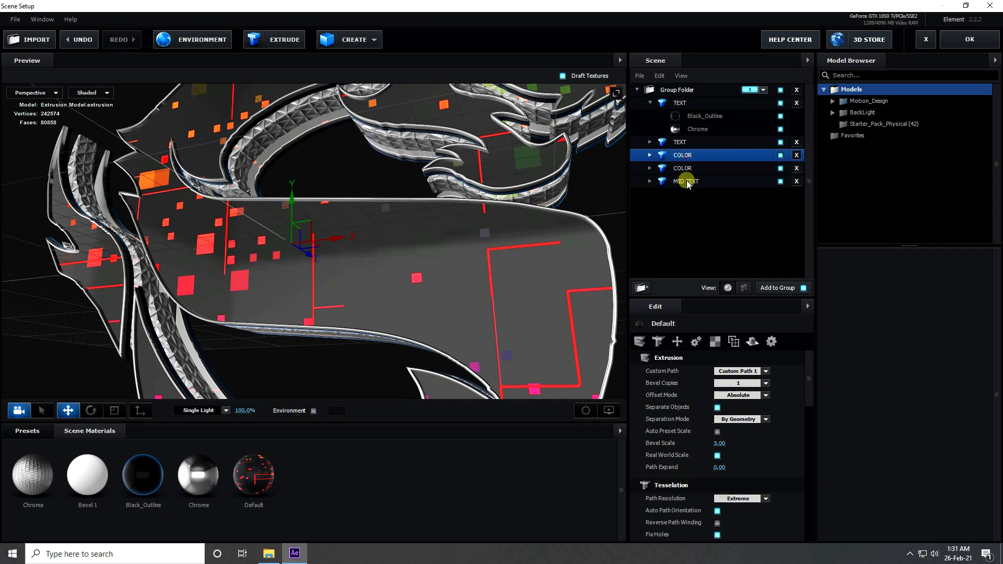
left_click(714, 342)
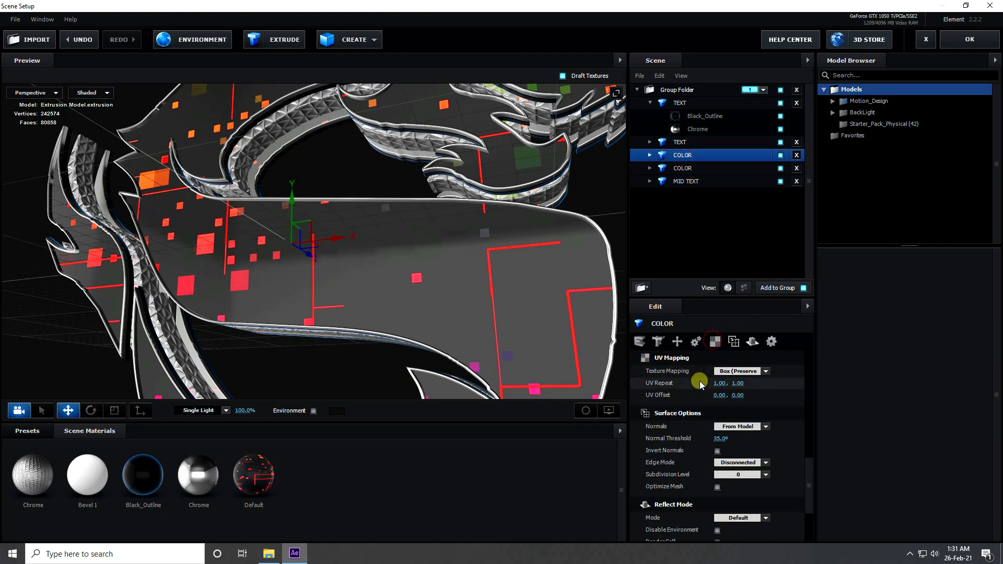
type("5")
key("Tab")
type("5")
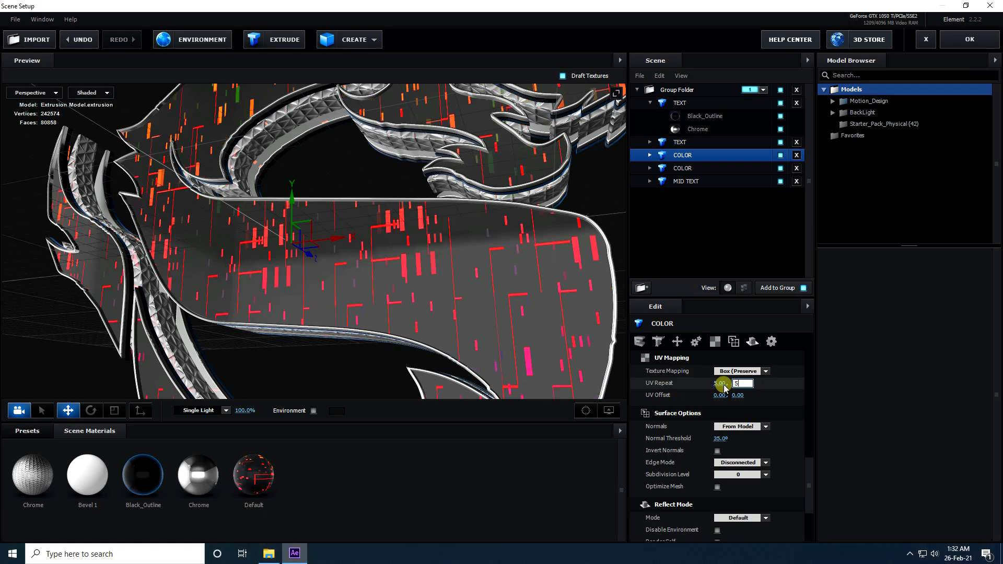
key("Return")
- Set the UV Repeat of the lower COLOR model in the scene list to 5.00, 5.00
left_click_drag(413, 278, 366, 305)
left_click(680, 170)
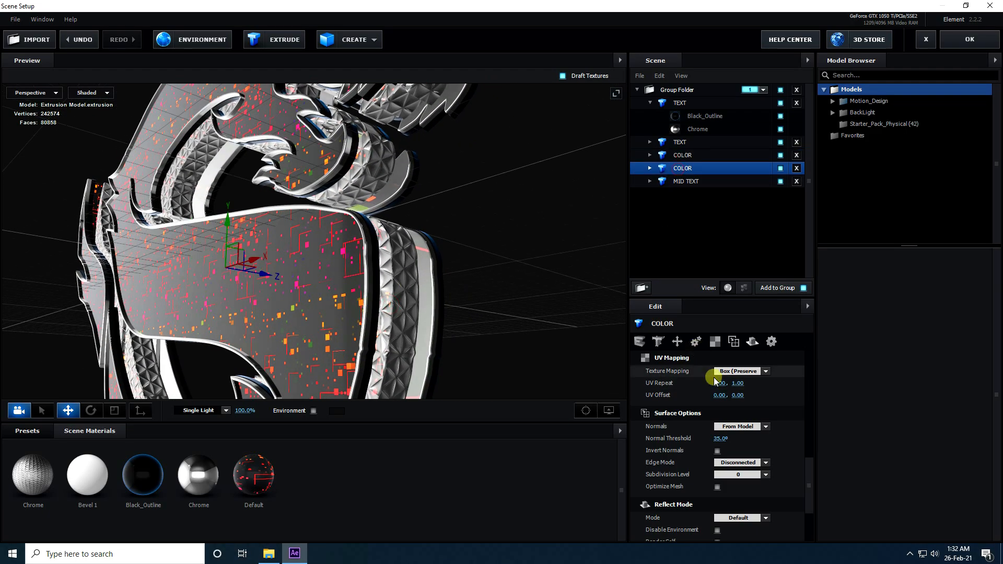
left_click(716, 382)
type("5")
key("Tab")
type("5")
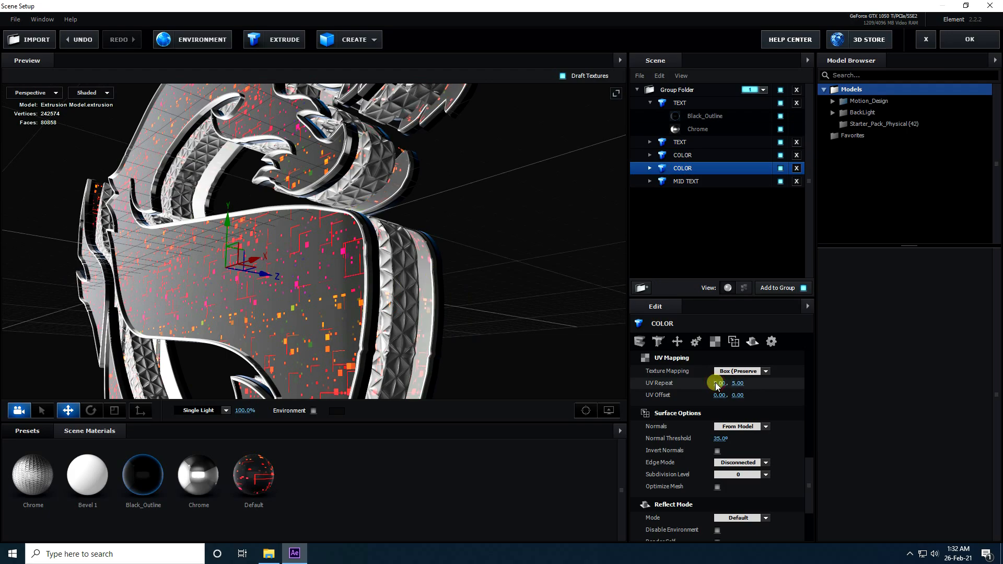
- Create a plane model in the scene and make it a 2-sided plane
left_click_drag(499, 219, 353, 194)
left_click(374, 39)
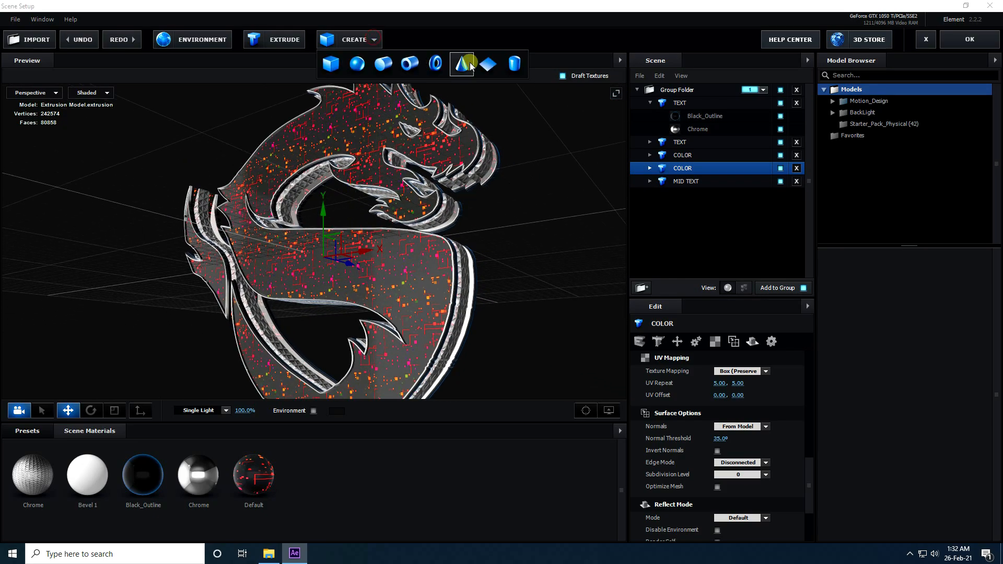
left_click(488, 62)
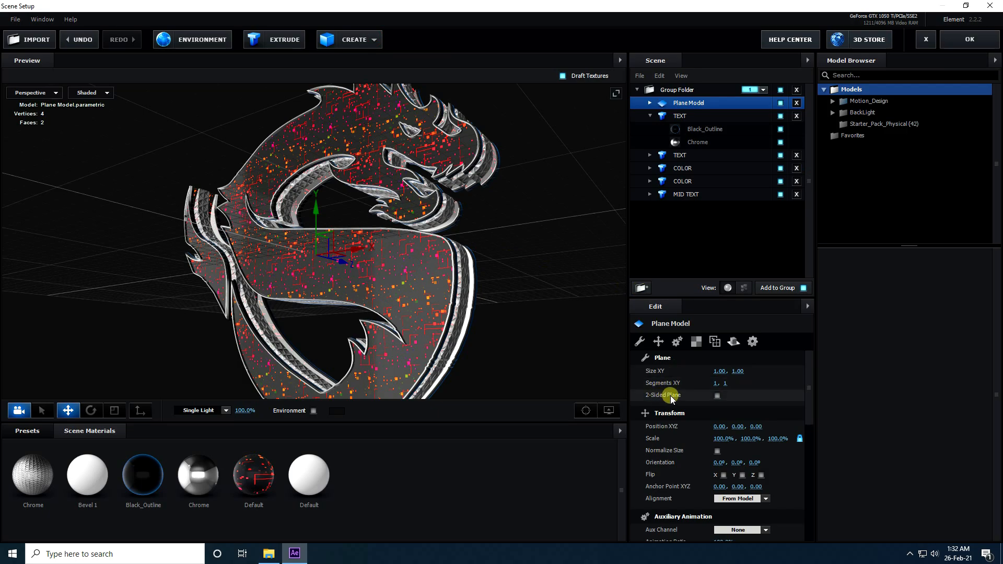
left_click(717, 395)
- Stand the plane upright with an X orientation of -90° and set its Size XY to 15.00, 15.00
left_click_drag(502, 305, 543, 293)
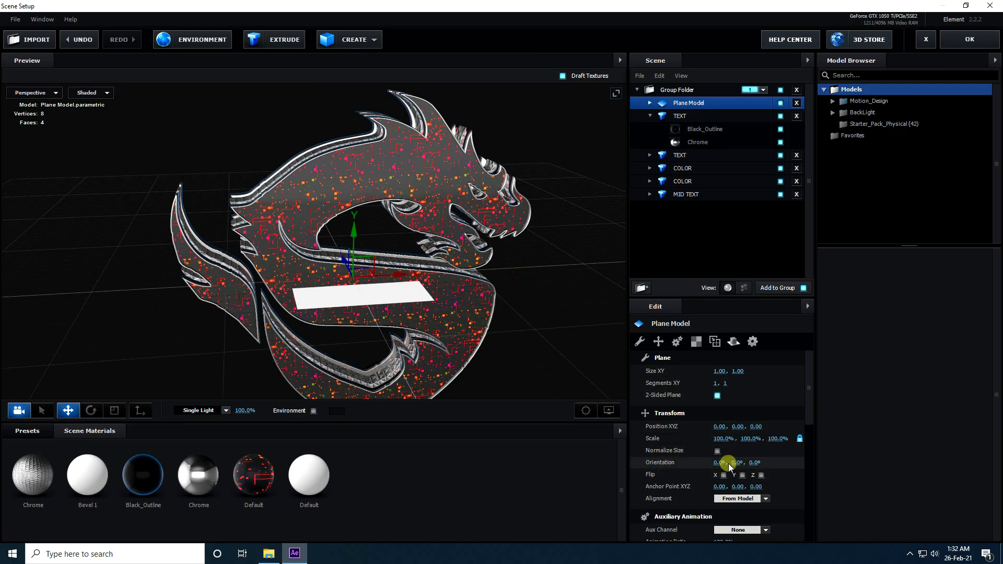
key("Return")
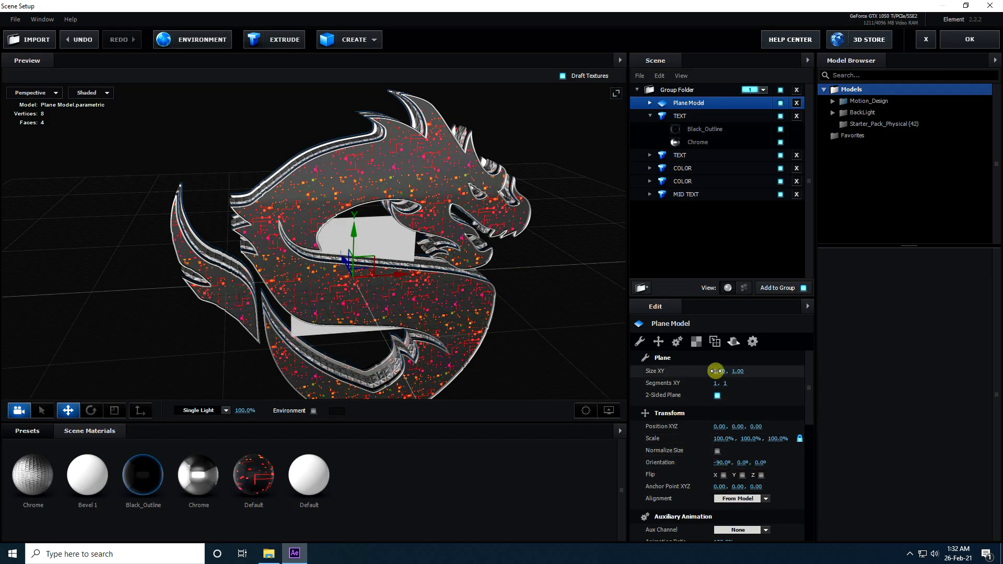
key("Tab")
type("15")
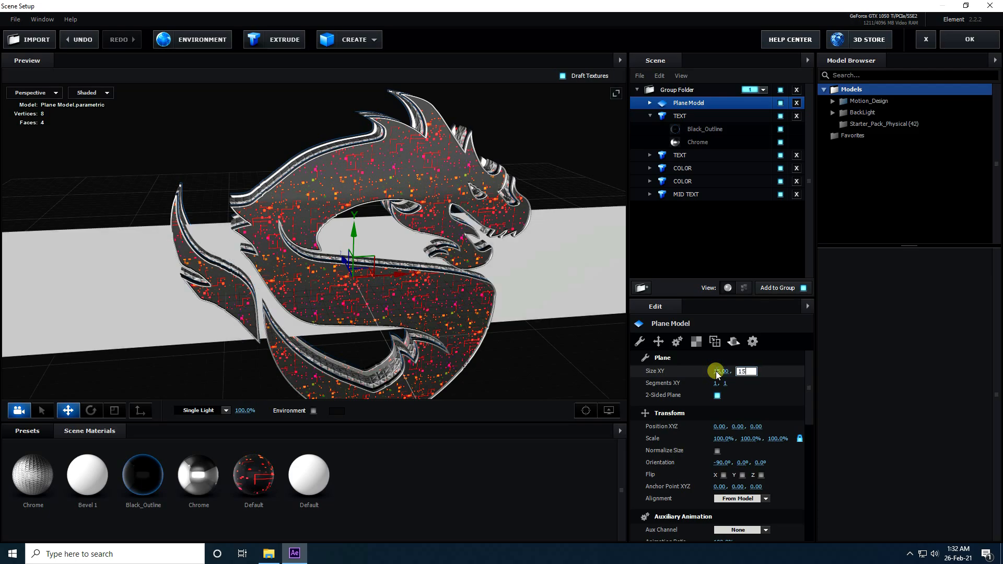
key("Return")
- Move the plane along its Z axis to about 0.18 so that it sits behind the dragon logo
scroll(217, 165, "up", 3)
left_click_drag(218, 165, 451, 221)
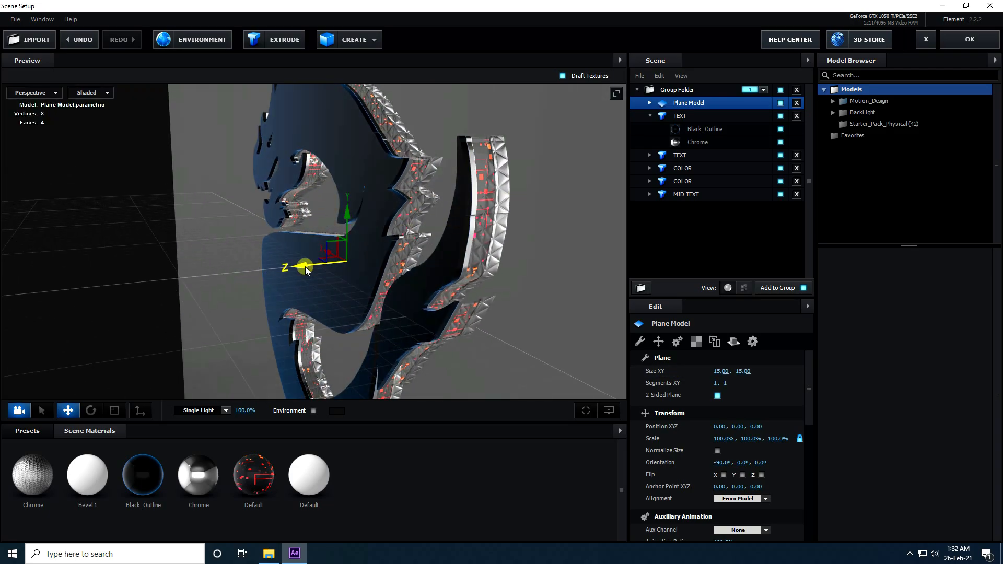
left_click_drag(298, 266, 261, 274)
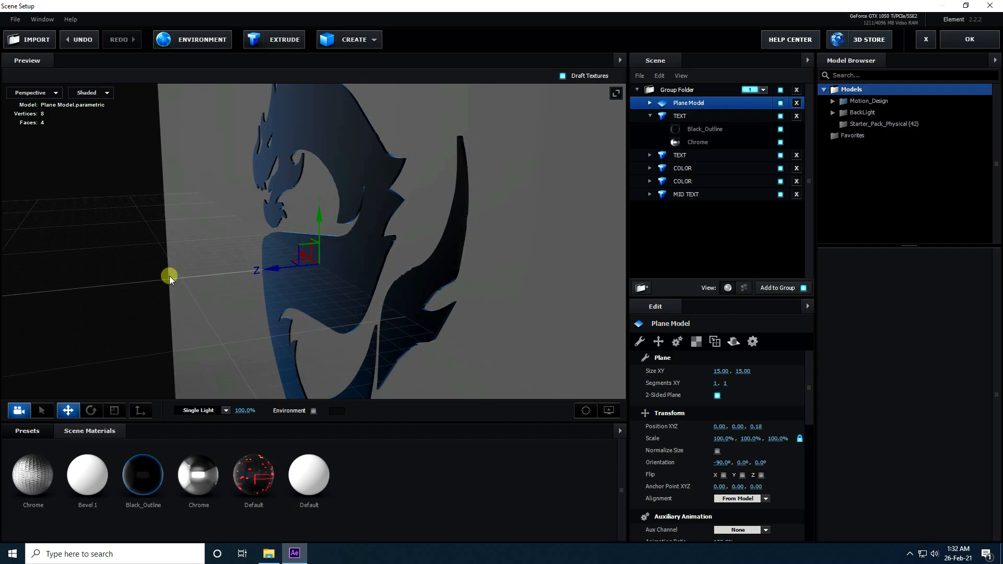
mouse_move(168, 275)
left_mouse_down()
mouse_move(101, 273)
mouse_move(242, 239)
mouse_move(290, 278)
left_mouse_up()
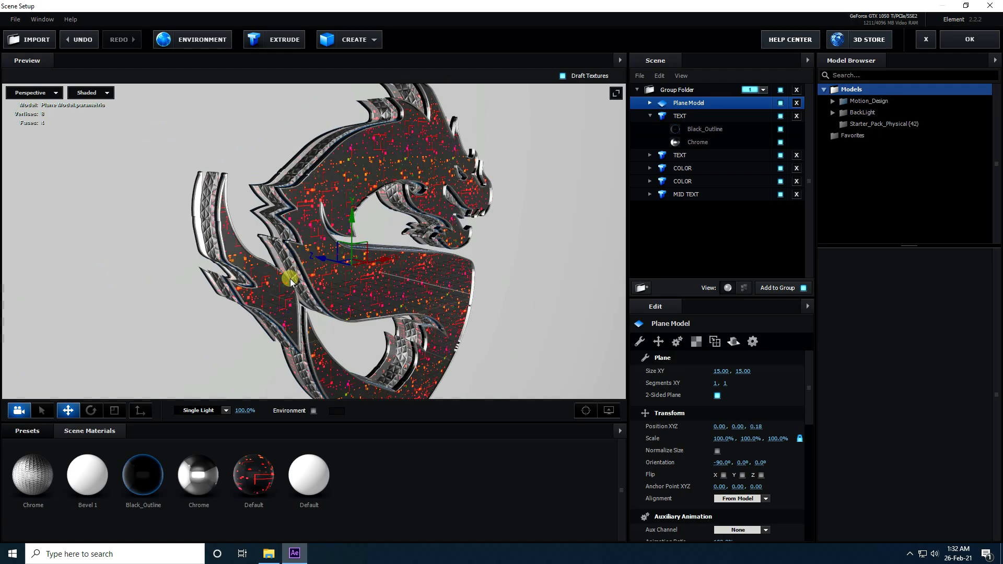
- Apply the black stone_rock_wall material from the Pro_Shaders_2 Stone presets to the plane
left_click(28, 430)
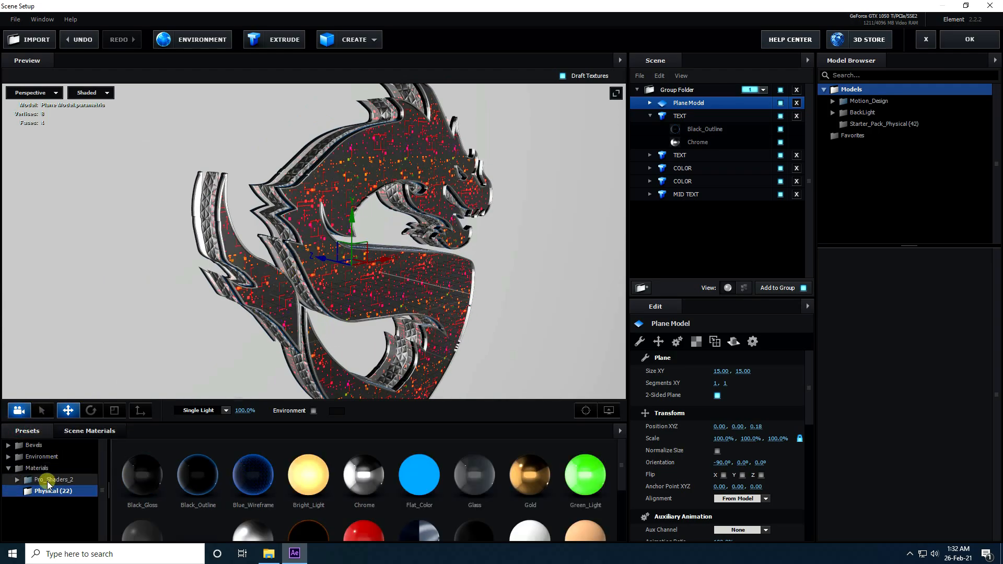
double_click(66, 479)
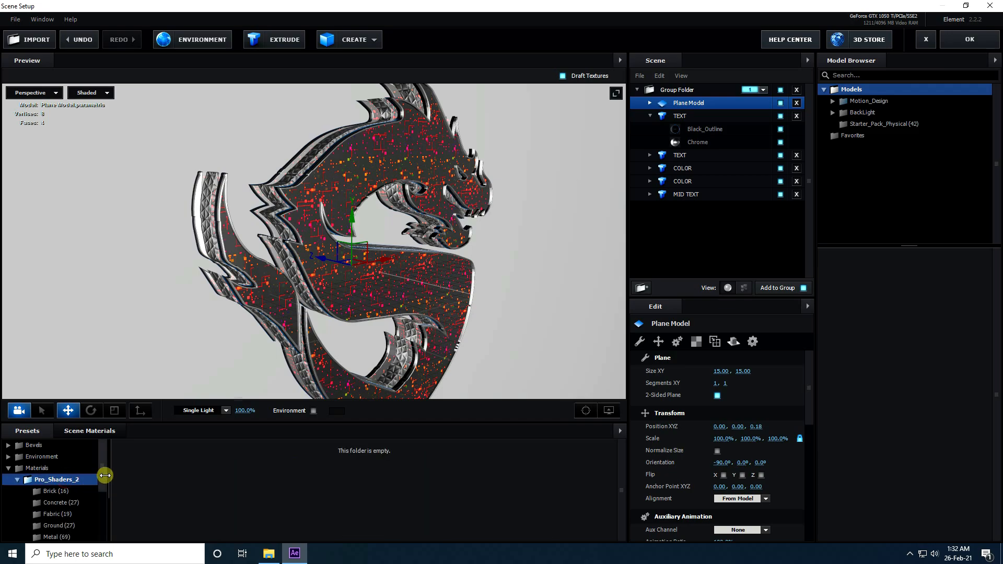
left_click_drag(103, 476, 94, 513)
left_click(55, 485)
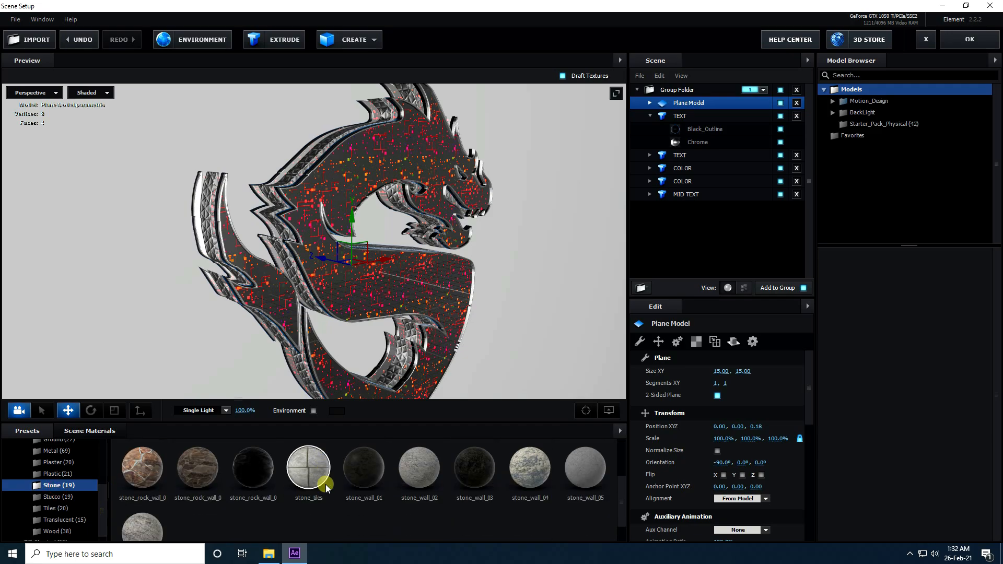
left_click_drag(254, 479, 71, 174)
scroll(227, 243, "up", 5)
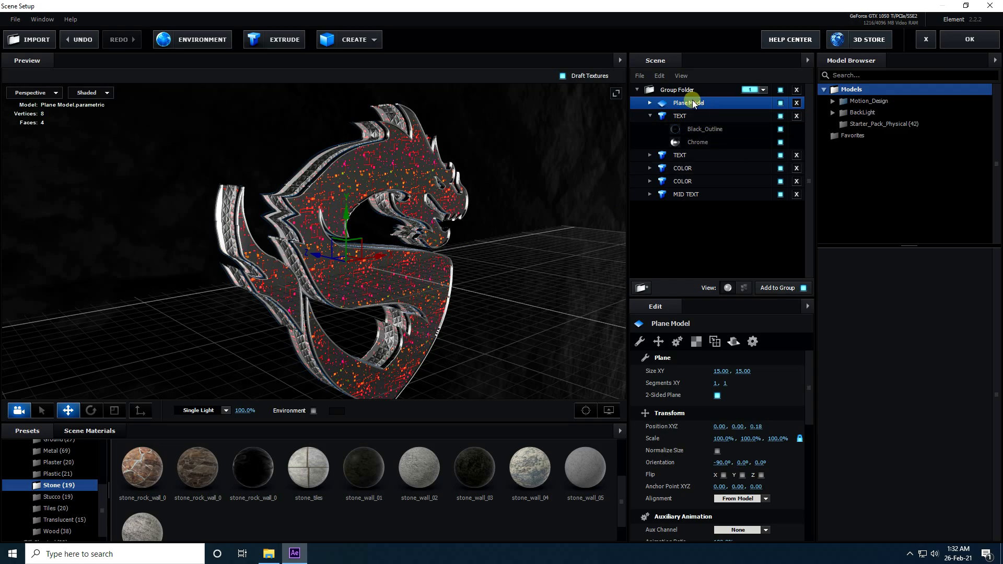
- Set the plane model's UV Repeat to 15.00, 15.00
left_click(696, 342)
left_click(719, 384)
type("1")
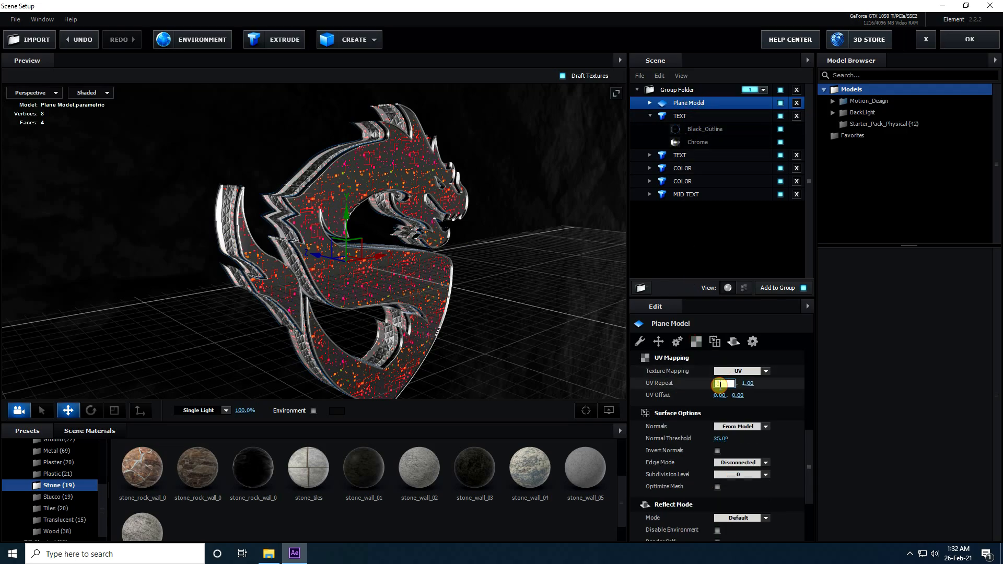
type("5")
key("Tab")
key("Return")
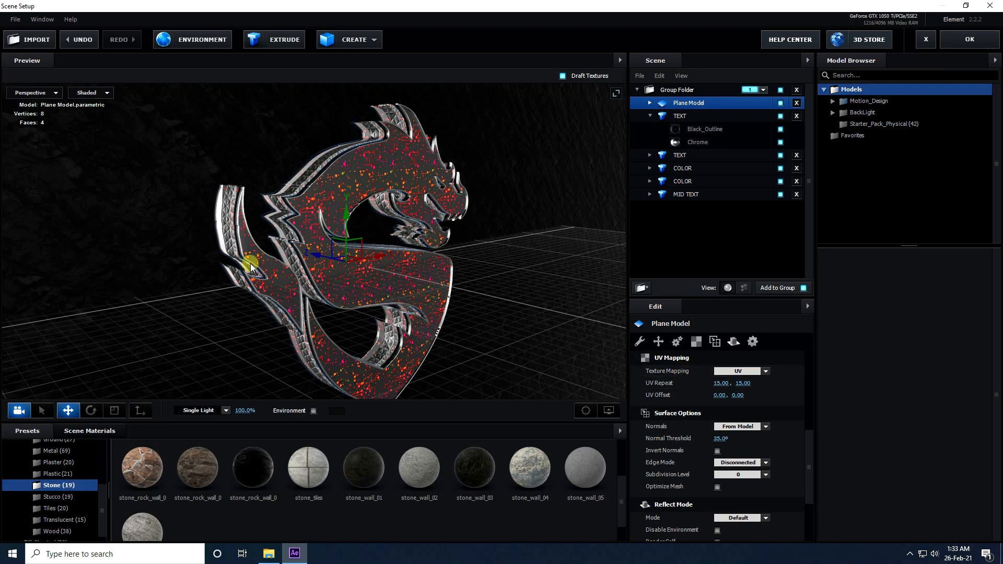
scroll(271, 248, "up", 5)
left_click_drag(437, 349, 700, 202)
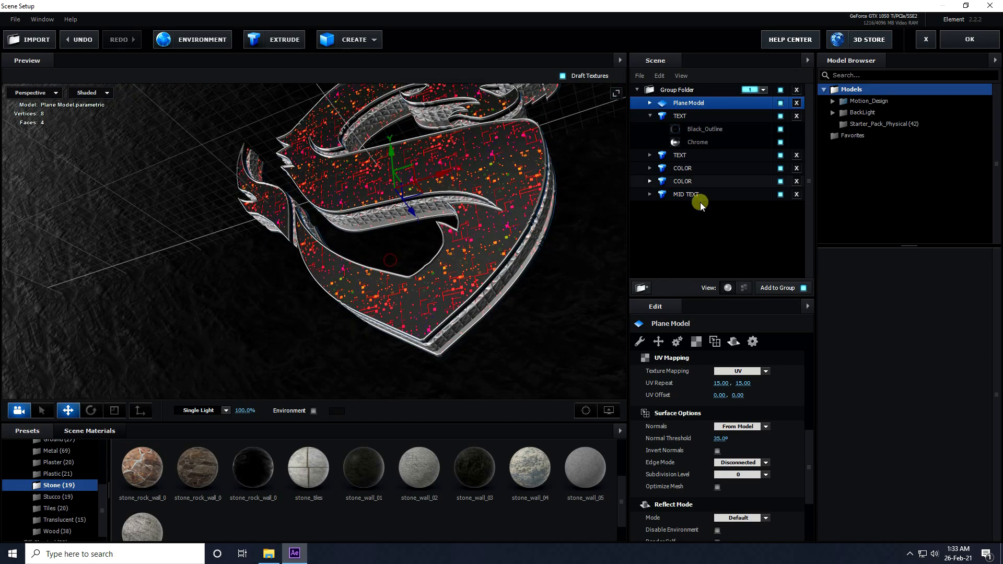
- Set the plane model's reflect mode to Mirror Surface
left_click(650, 111)
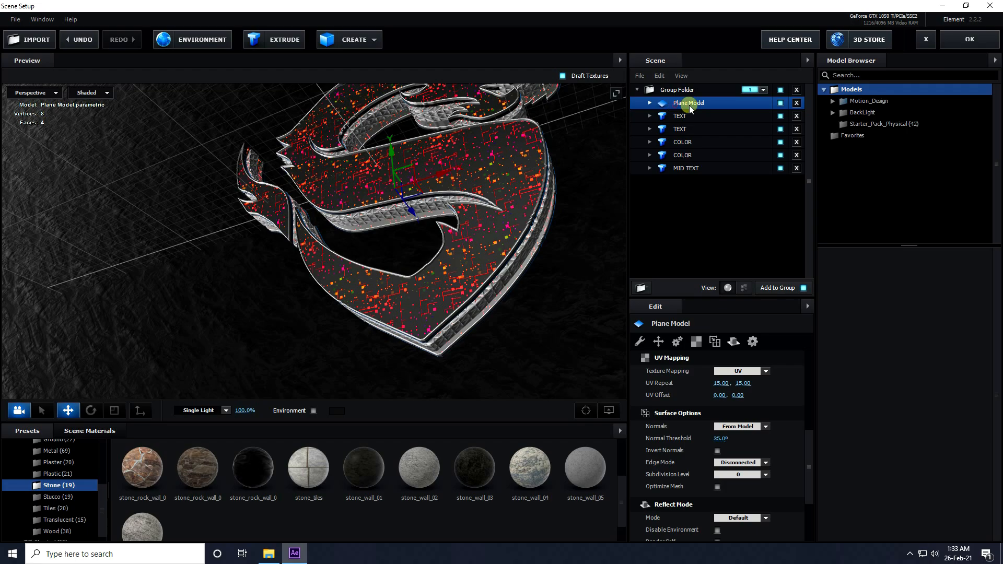
left_click(733, 341)
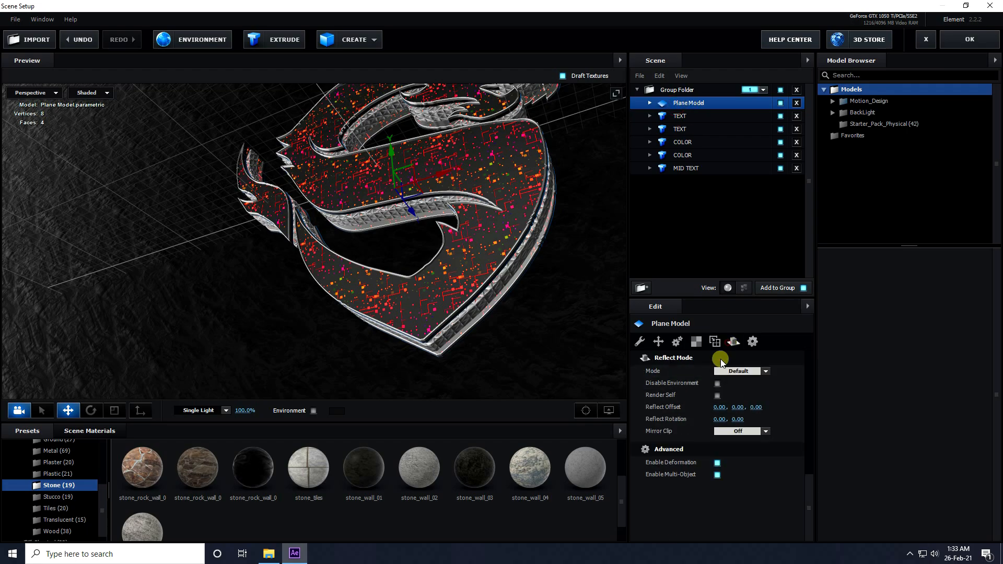
left_click(761, 371)
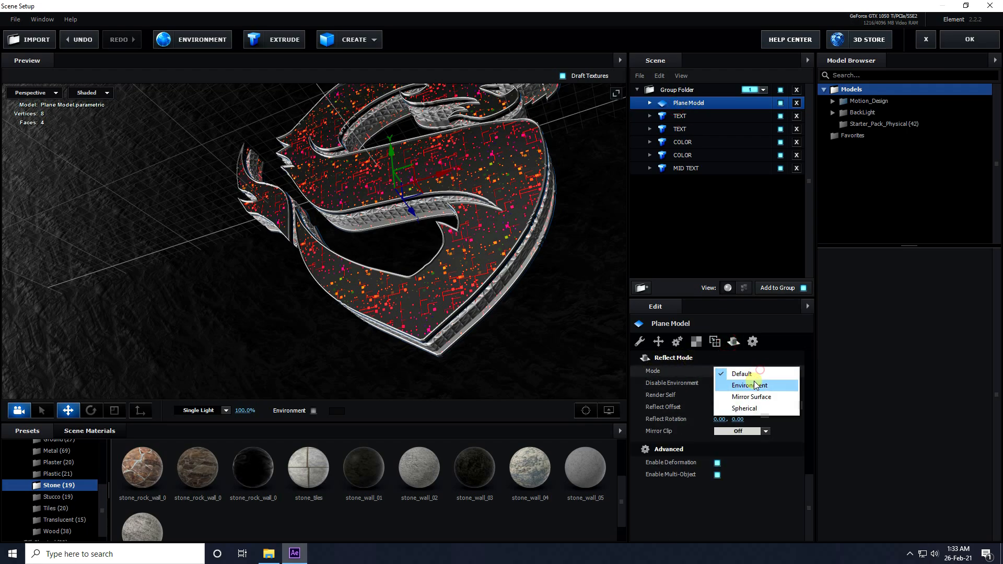
left_click(752, 396)
left_click_drag(507, 183, 483, 221)
mouse_move(385, 234)
left_mouse_down()
mouse_move(417, 210)
mouse_move(461, 224)
mouse_move(416, 241)
mouse_move(396, 237)
mouse_move(403, 229)
left_mouse_up()
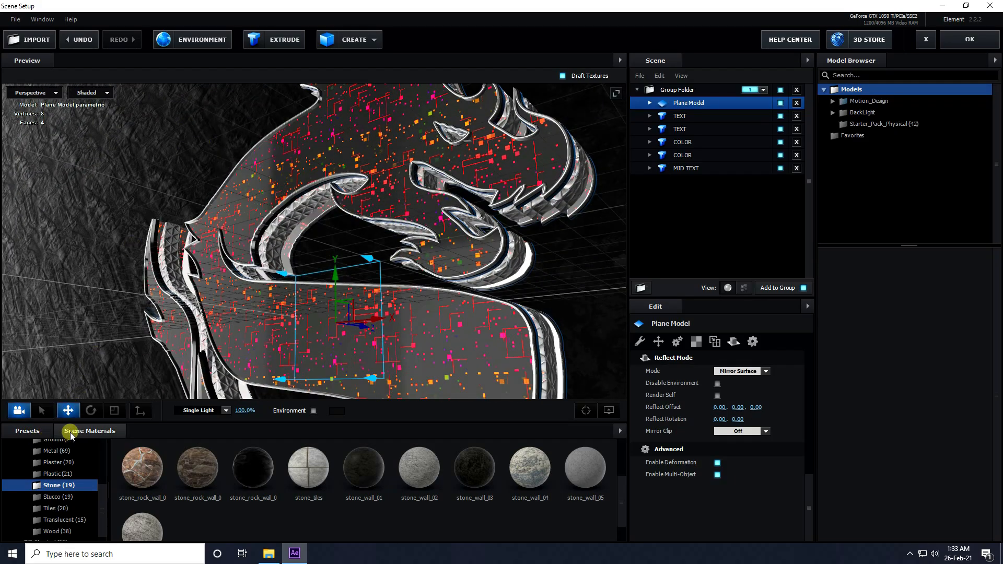
- Apply the BackLight_2K_36 preset from the BackLight_2K environments as the scene's environment
scroll(85, 463, "up", 2)
scroll(84, 466, "up", 3)
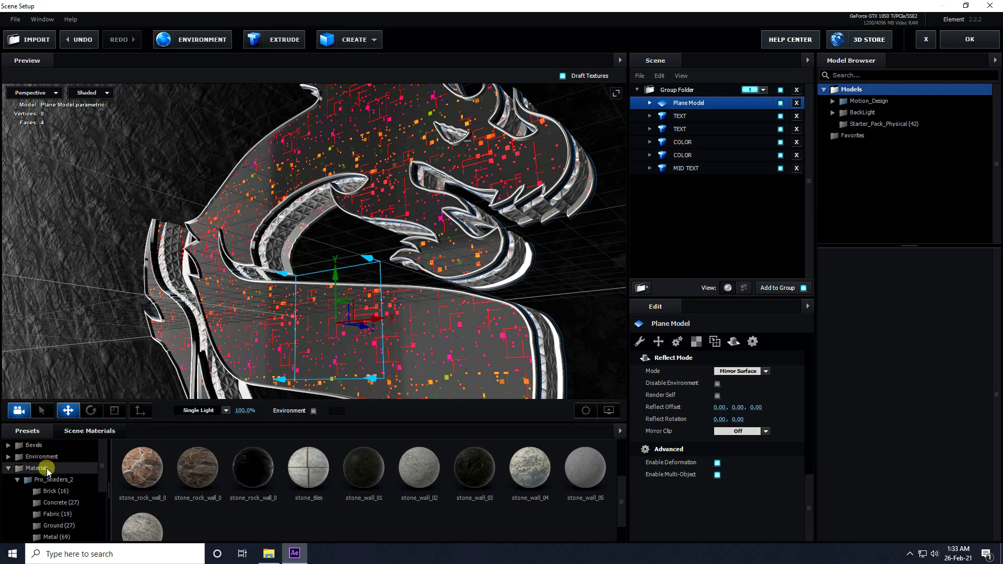
left_click(30, 455)
double_click(62, 469)
left_click(58, 479)
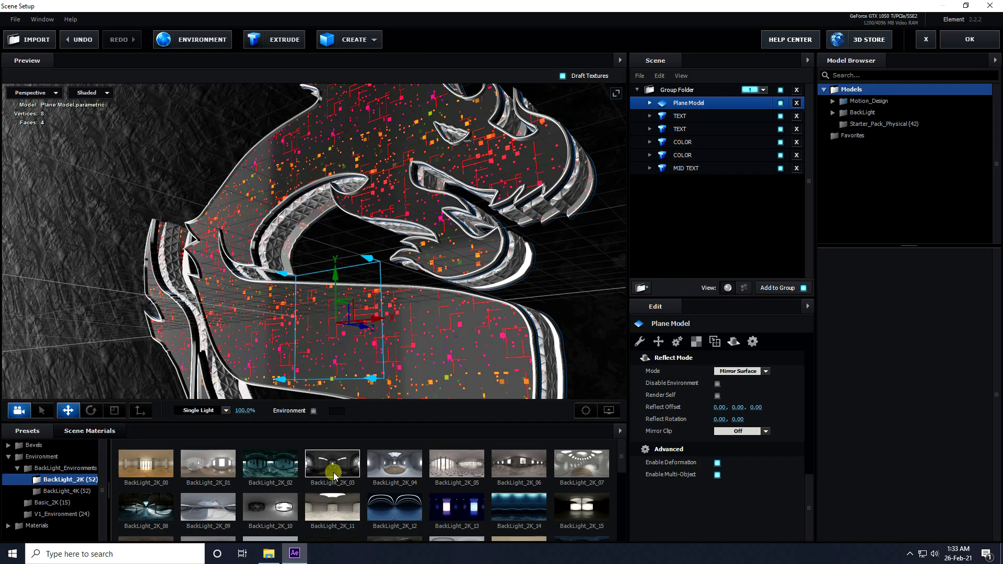
left_click_drag(326, 422, 330, 395)
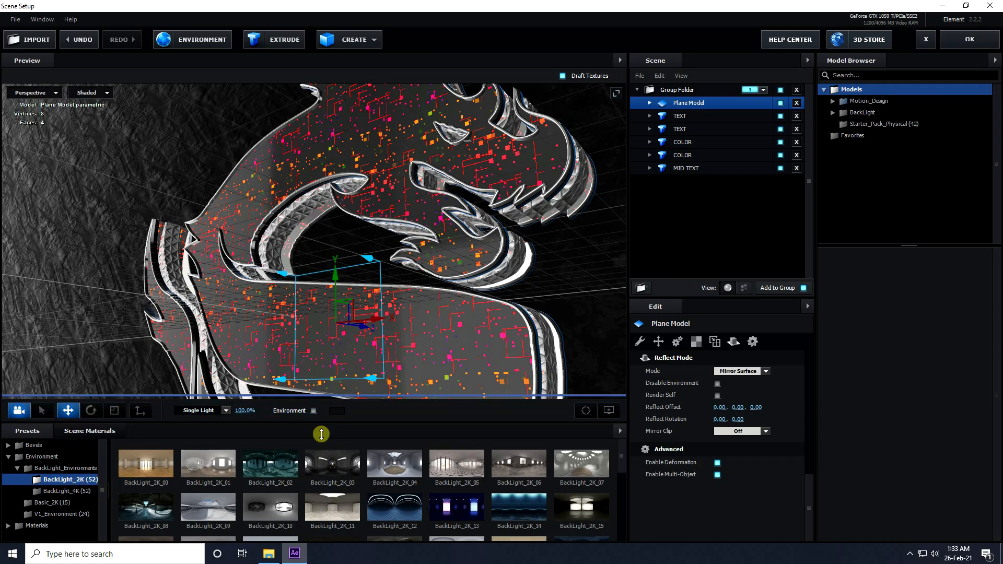
scroll(363, 477, "down", 2)
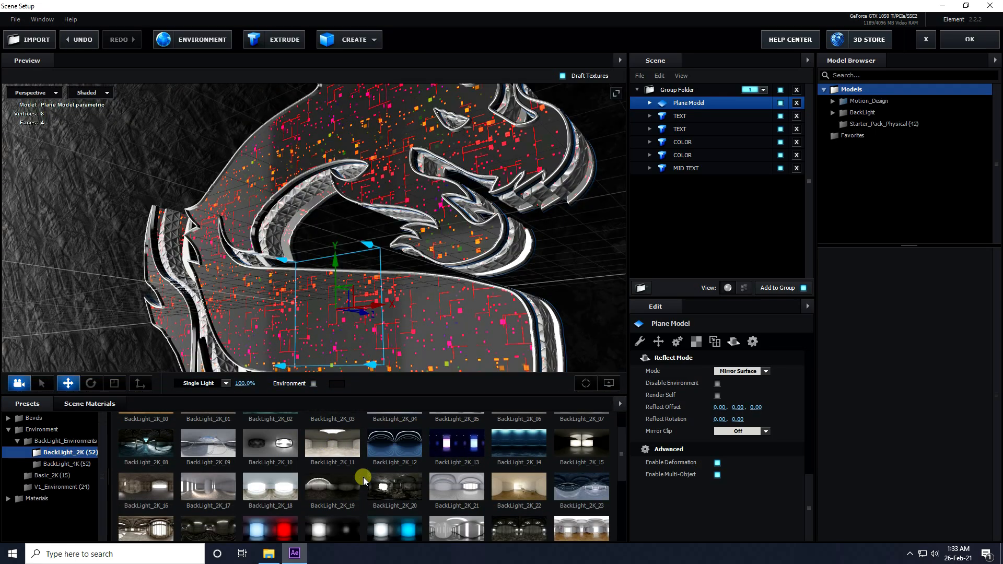
scroll(421, 478, "down", 1)
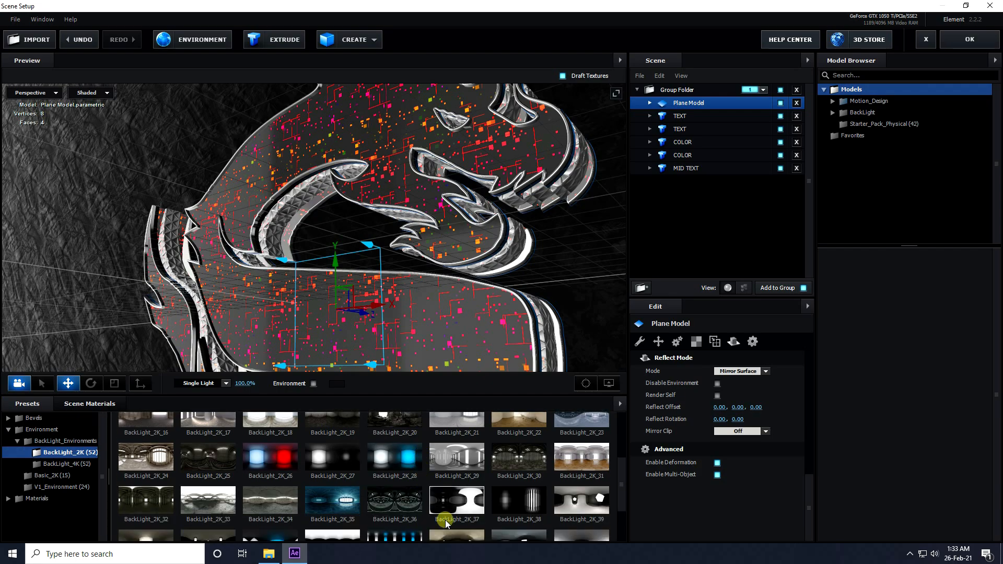
left_click(391, 510)
left_click_drag(364, 246, 325, 178)
scroll(334, 256, "up", 2)
mouse_move(289, 318)
left_mouse_down()
mouse_move(290, 305)
mouse_move(276, 336)
mouse_move(292, 314)
left_mouse_up()
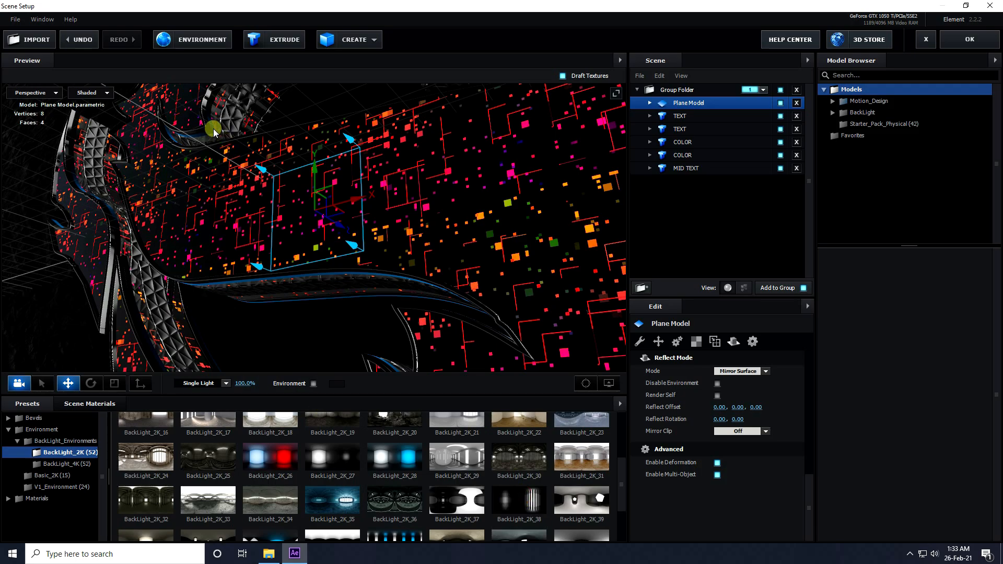
- Set the scene preview's lighting preset to Aqua
left_click(226, 384)
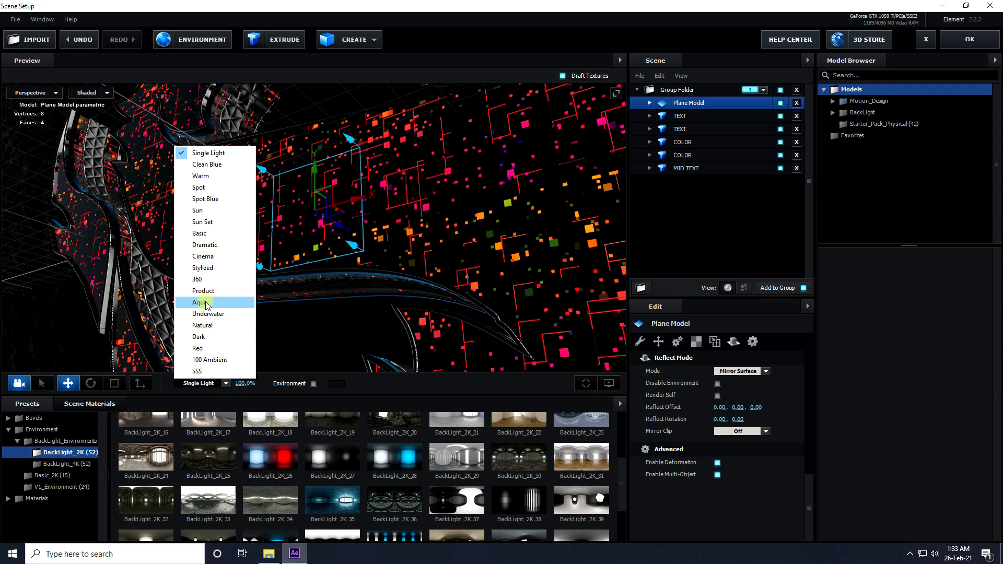
left_click(210, 303)
left_click_drag(212, 302, 340, 239)
- Try the Cinema lighting preset in the scene preview, and return to Aqua
left_click(225, 384)
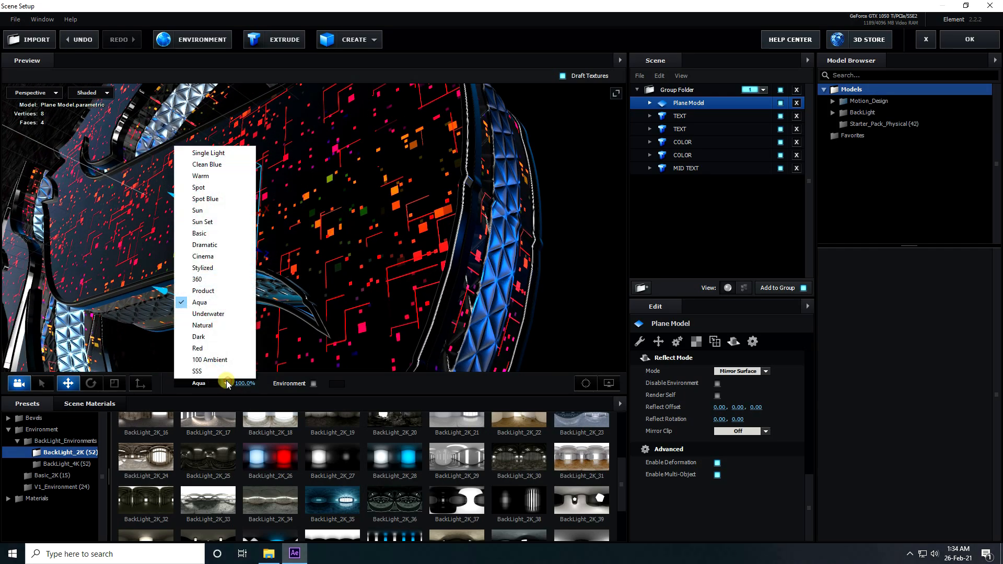
left_click(222, 256)
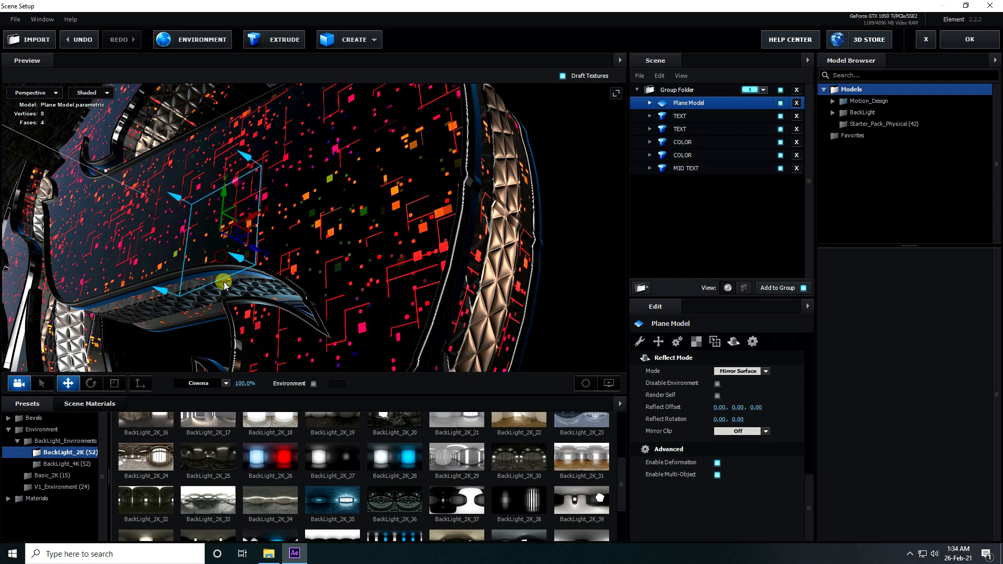
left_click(226, 384)
left_click(206, 302)
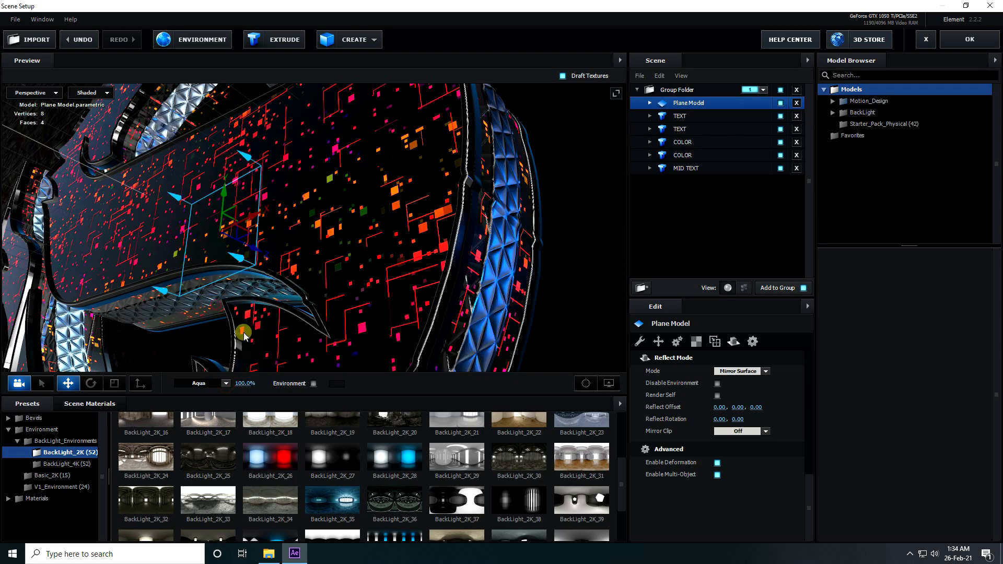
- Accept the scene setup and set Add Lighting to Aqua in the E3D layer's Element render settings
left_click_drag(328, 238, 349, 218)
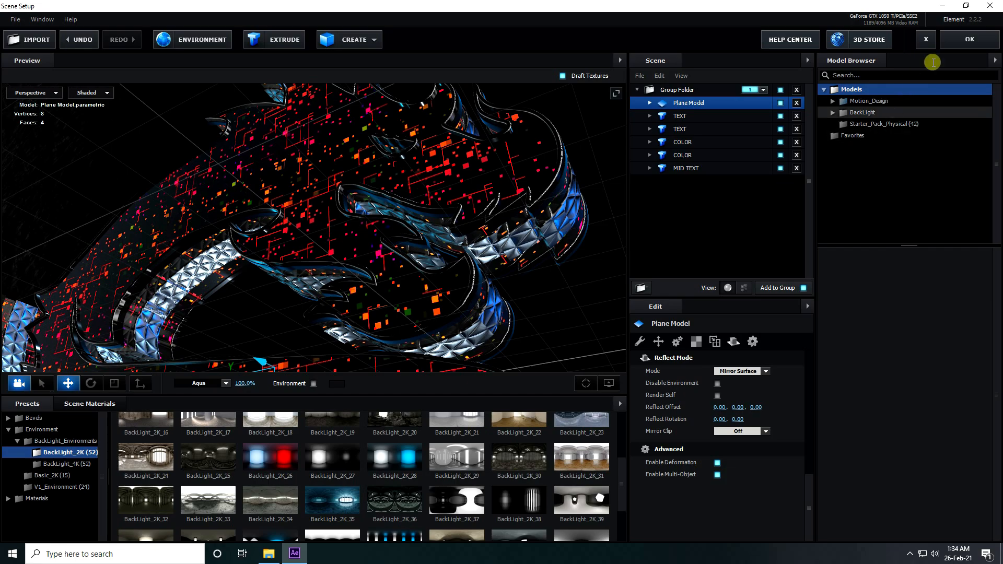
left_click(967, 39)
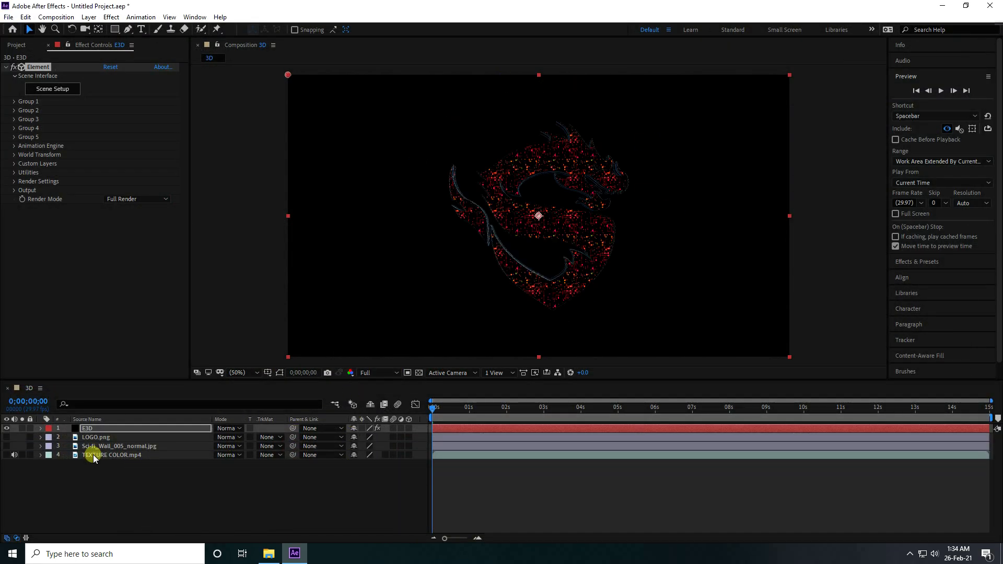
left_click(87, 429)
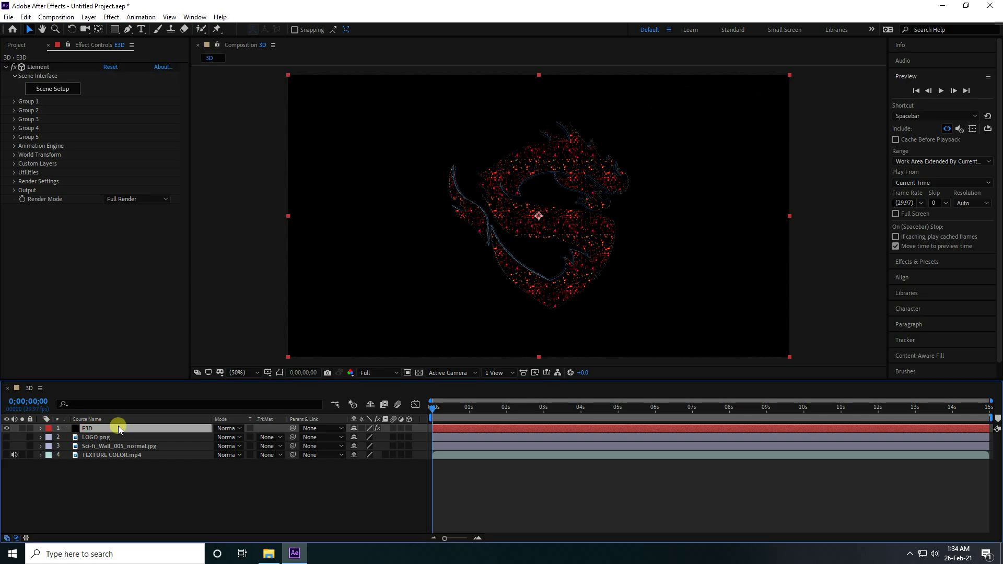
left_click(14, 181)
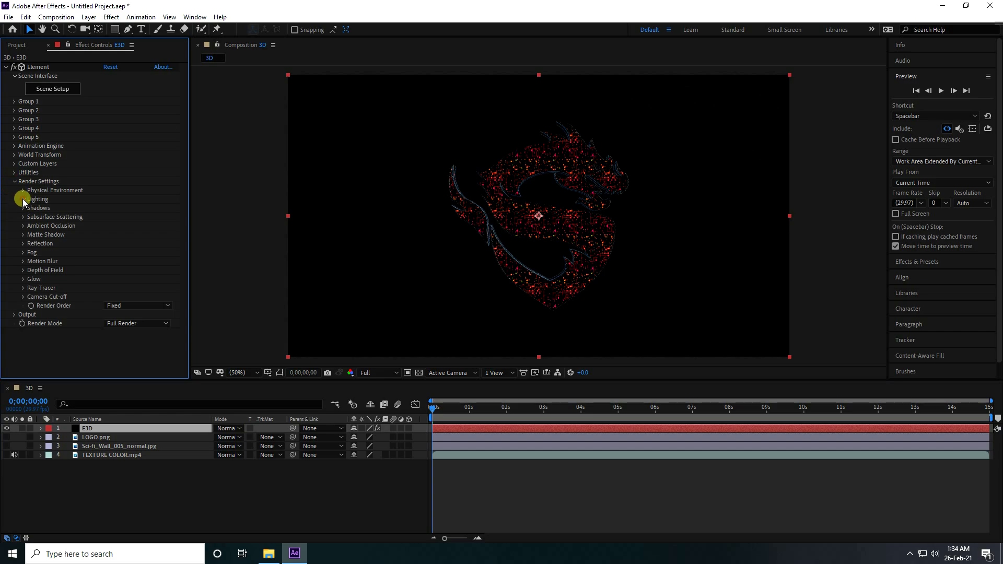
left_click(23, 199)
left_click(125, 225)
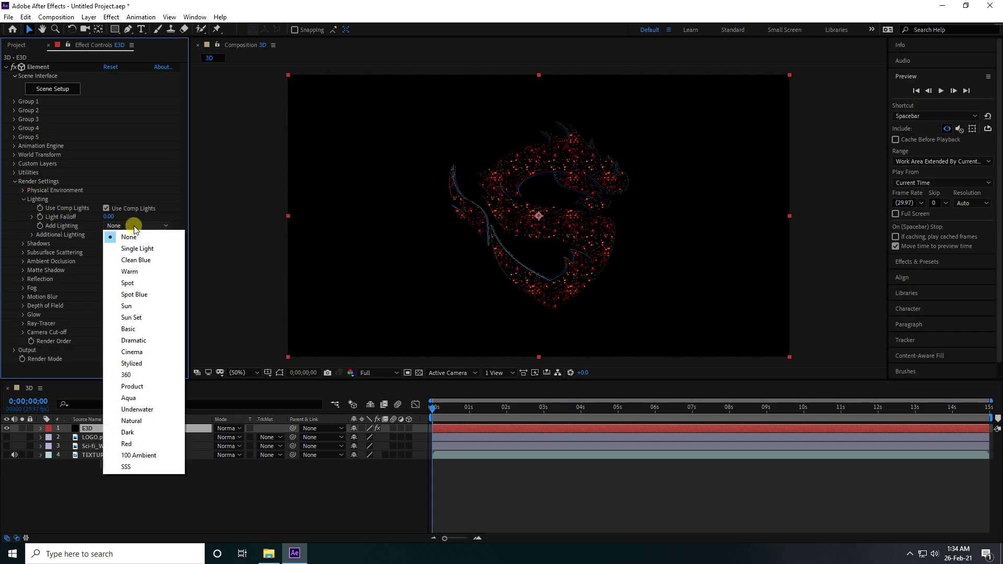
left_click(143, 399)
left_click(23, 199)
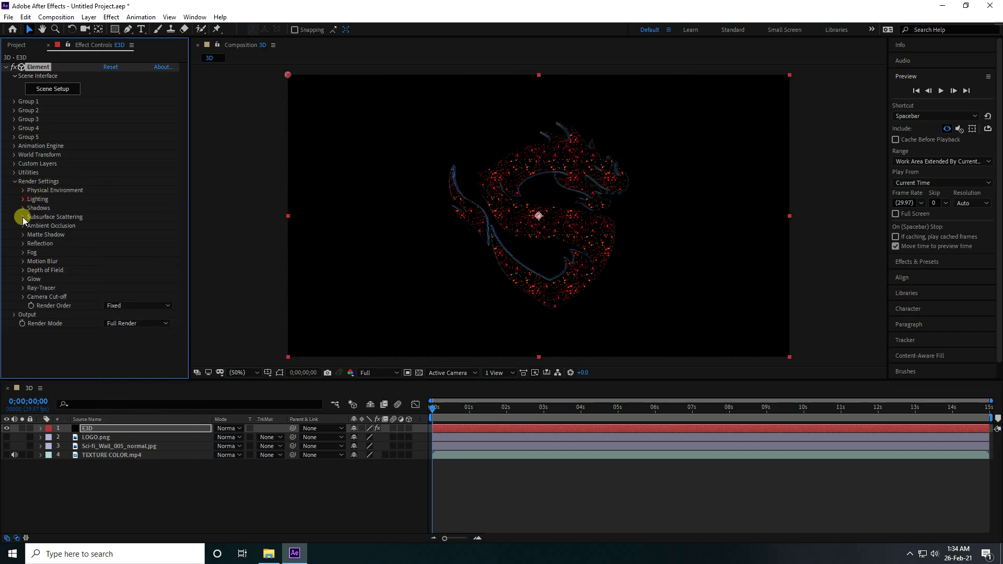
- Enable ambient occlusion in the Element effect with the High SSAO quality preset and an SSAO radius of 2.0
left_click(23, 225)
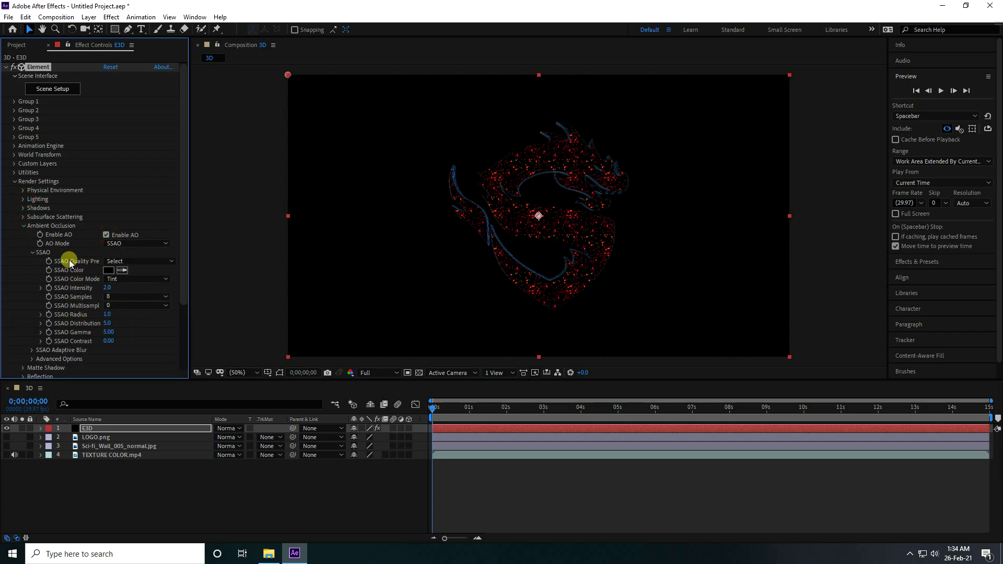
left_click(147, 261)
left_click(142, 308)
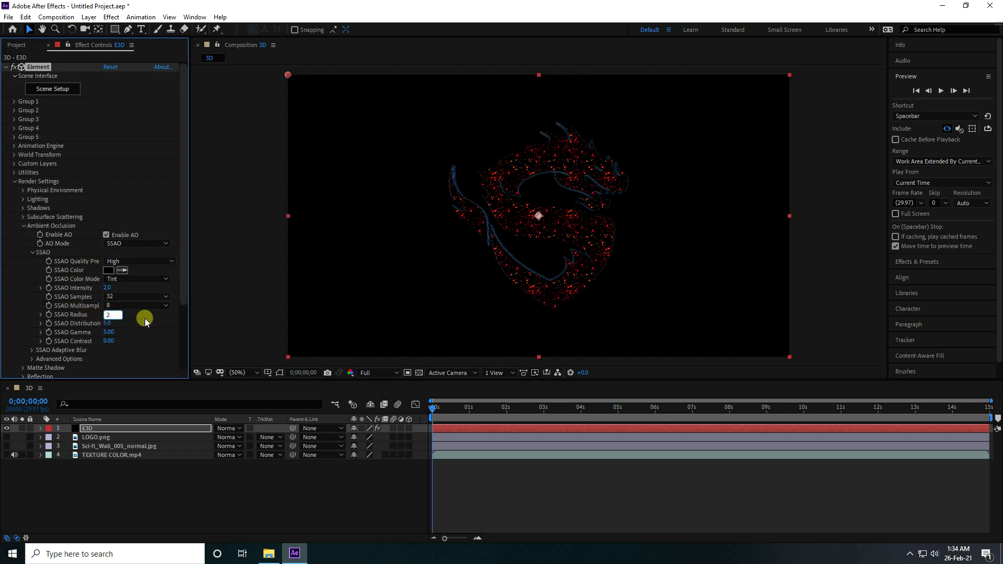
- Add a new camera layer to the 3D composition
right_click(130, 518)
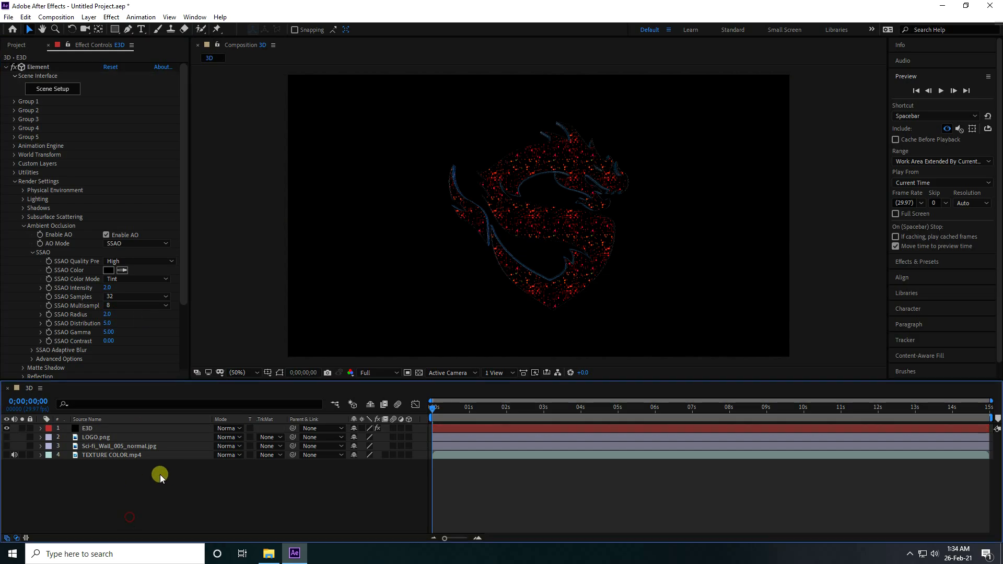
mouse_move(139, 382)
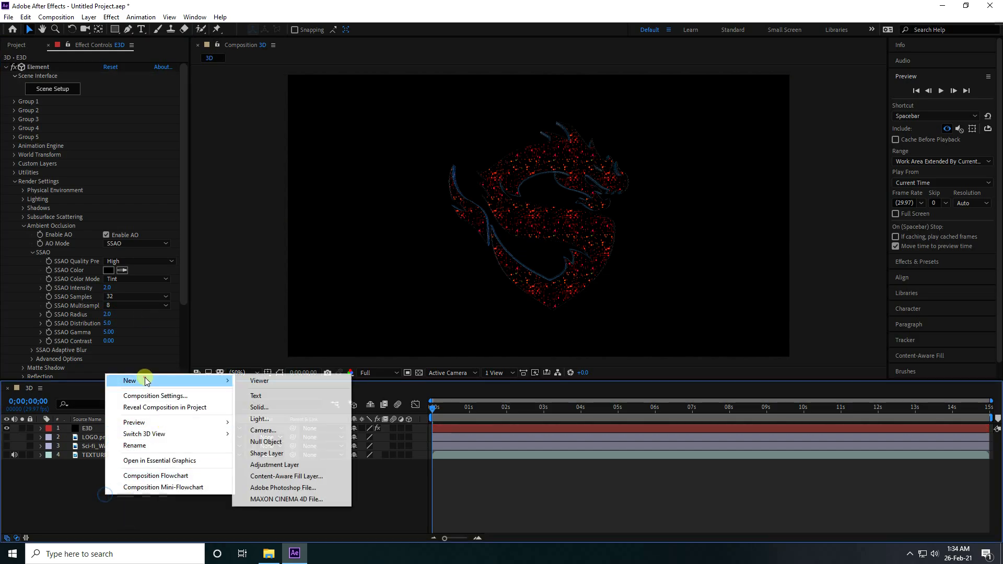
left_click(274, 431)
left_click(612, 386)
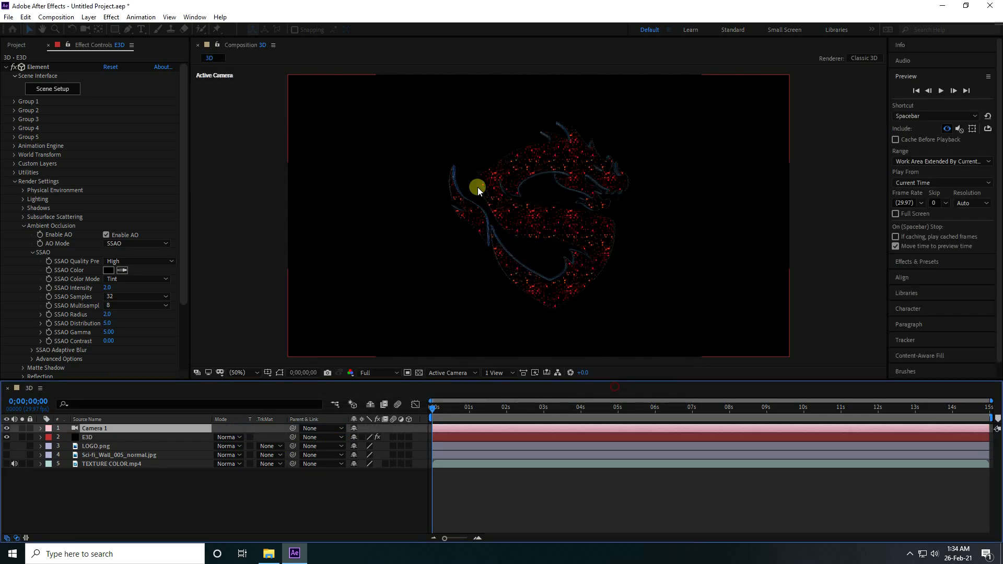
- Dolly the camera slightly toward the dragon logo and lower the composition preview resolution to Quarter
key("c")
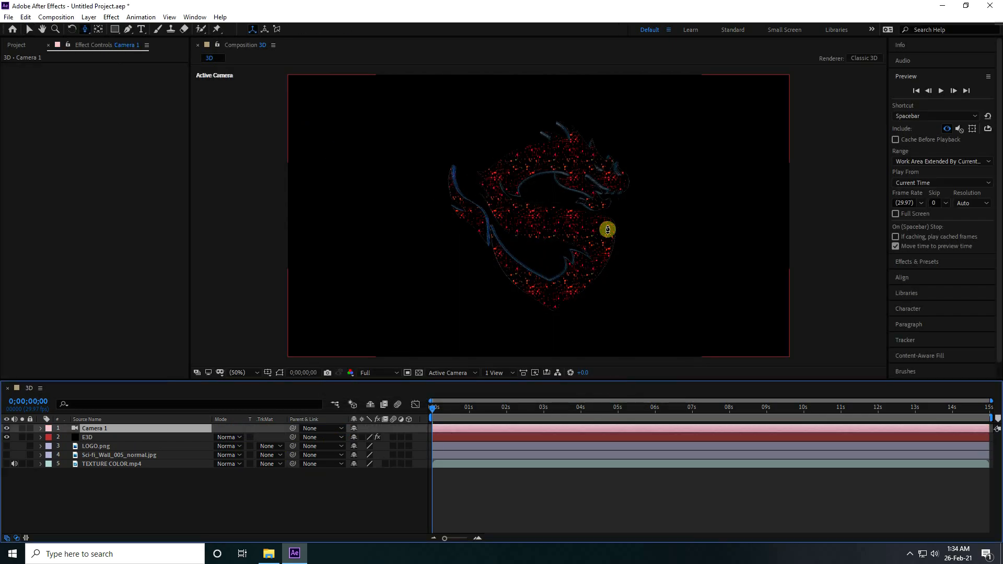
left_click_drag(606, 211, 622, 176)
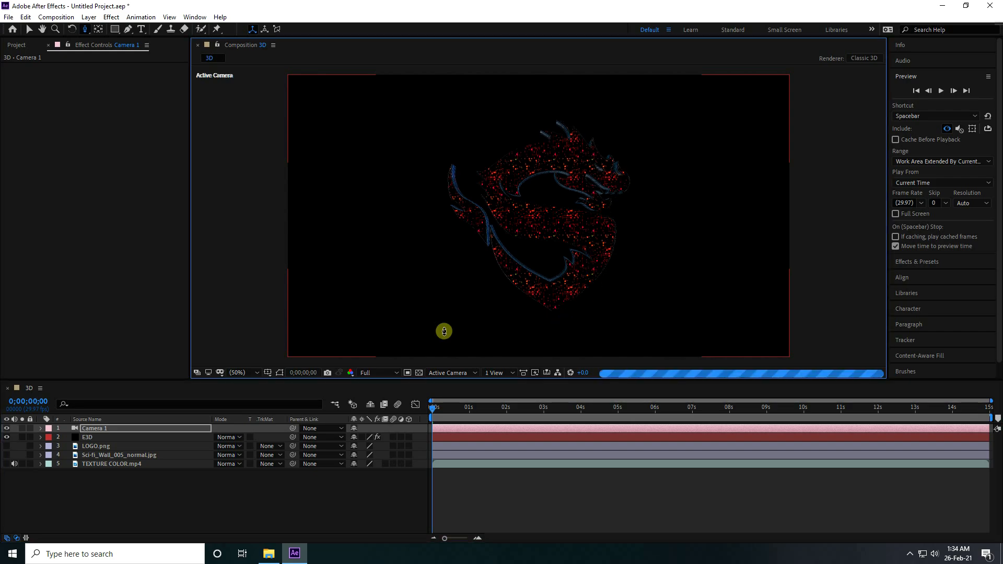
left_click(377, 373)
left_click(373, 432)
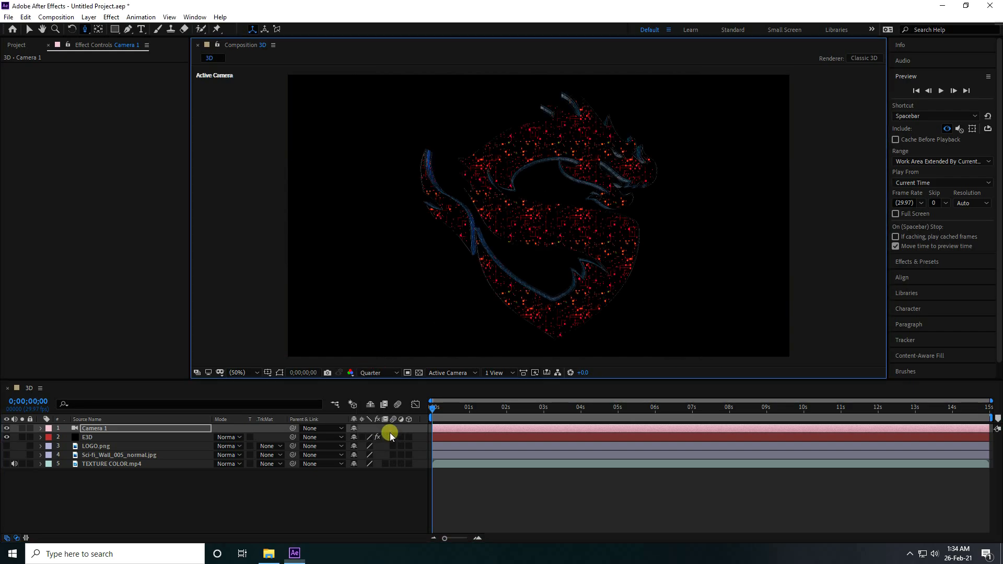
- Dolly and orbit the camera to an angled close-up of the dragon's body, and set the preview resolution back to Full
left_click_drag(637, 218, 671, 124)
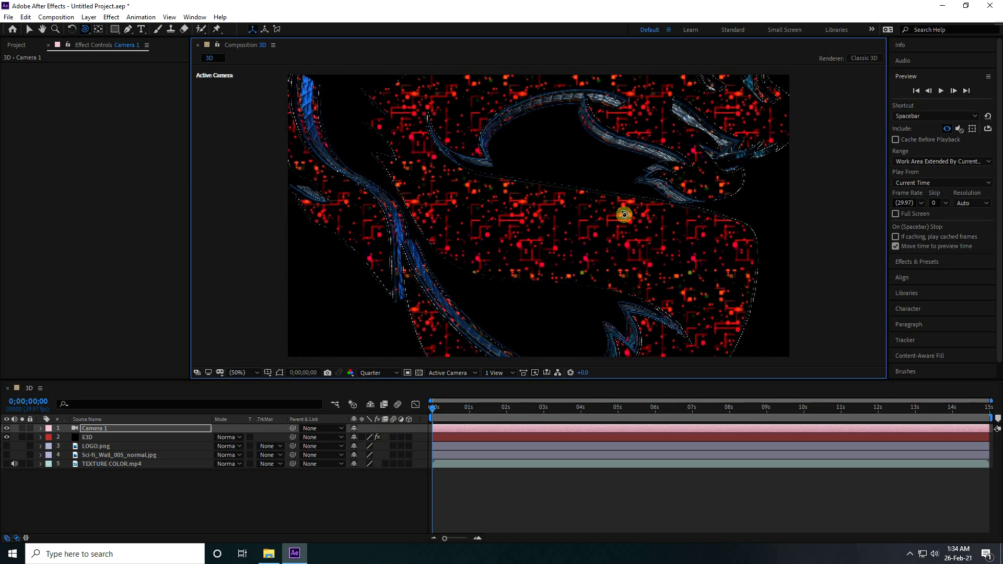
left_click_drag(624, 215, 548, 203)
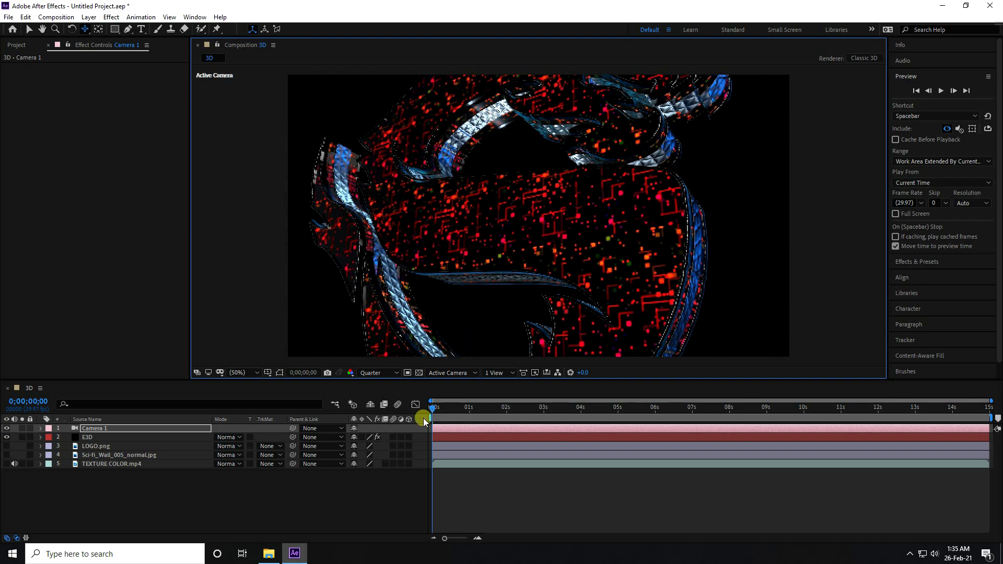
left_click(389, 372)
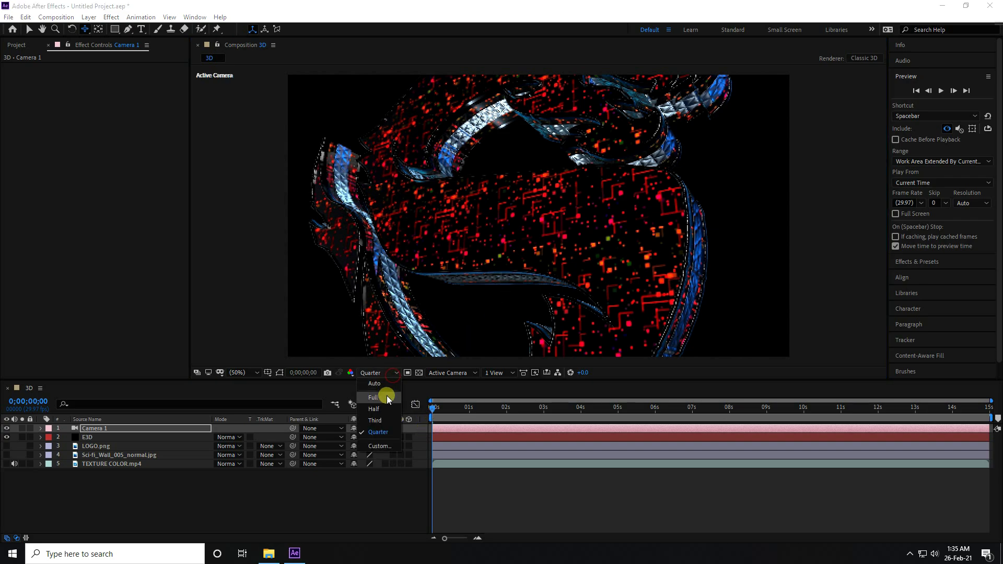
left_click(385, 397)
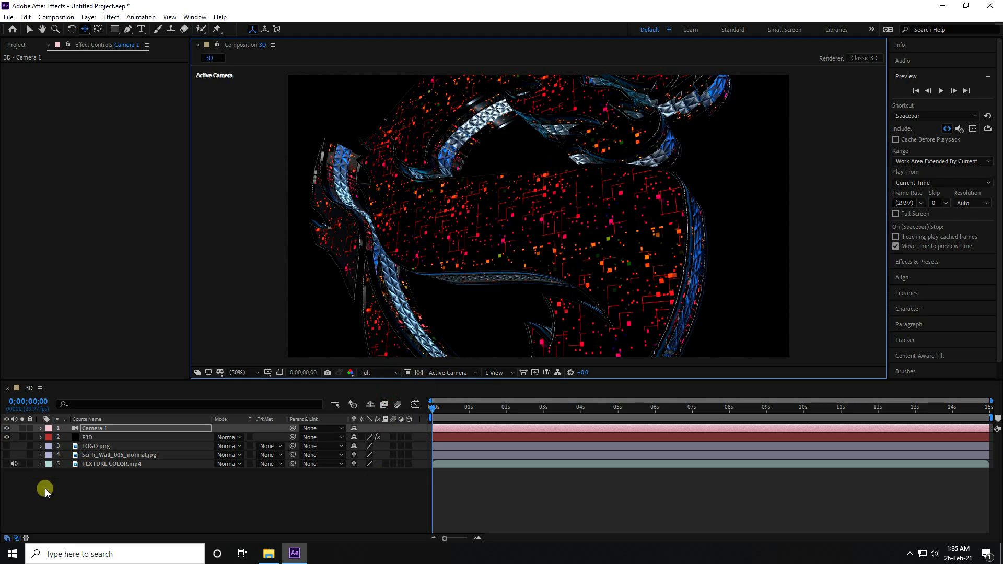
- Duplicate the E3D layer and set the upper copy's Element output to show Illumination
left_click(99, 439)
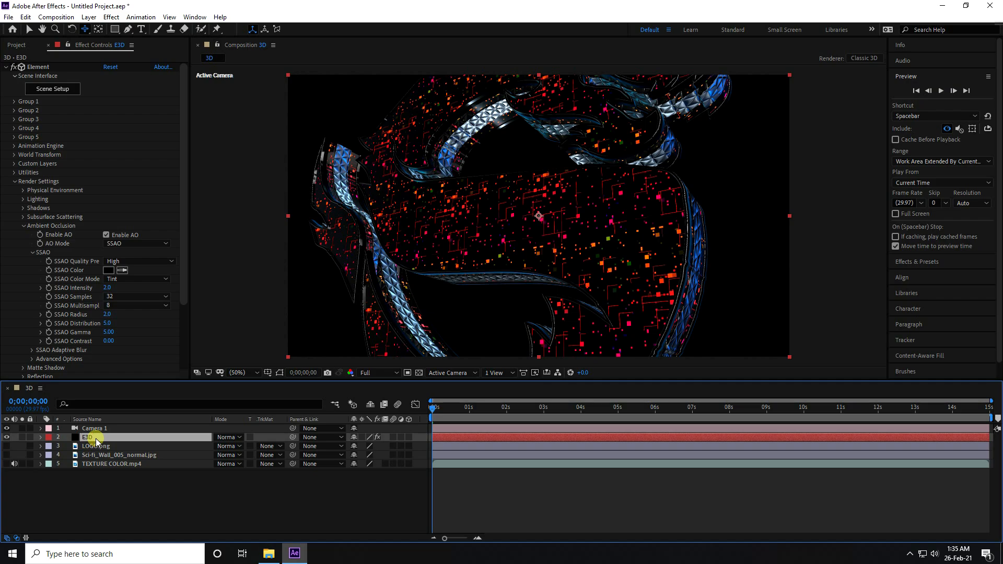
key("ctrl+d")
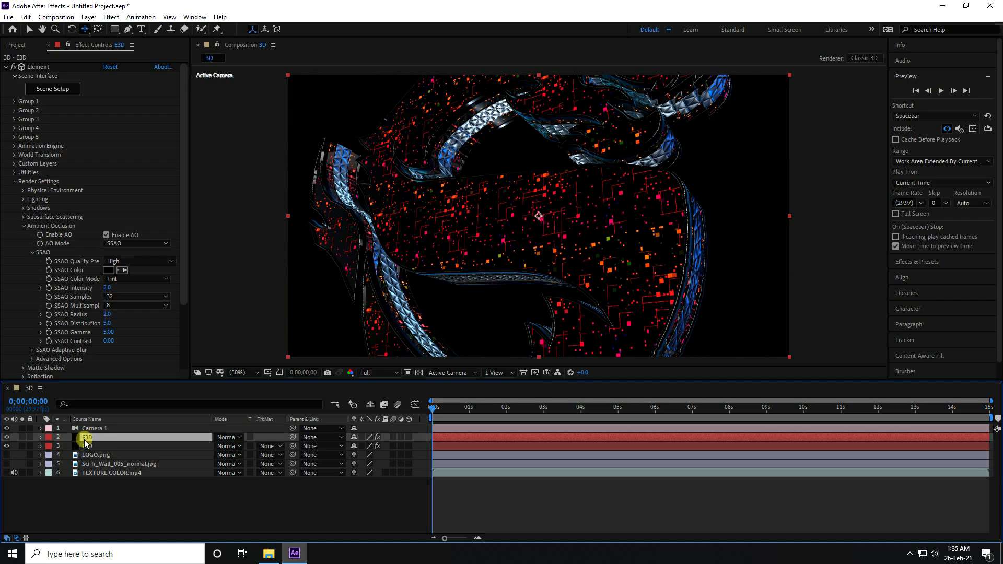
left_click(15, 181)
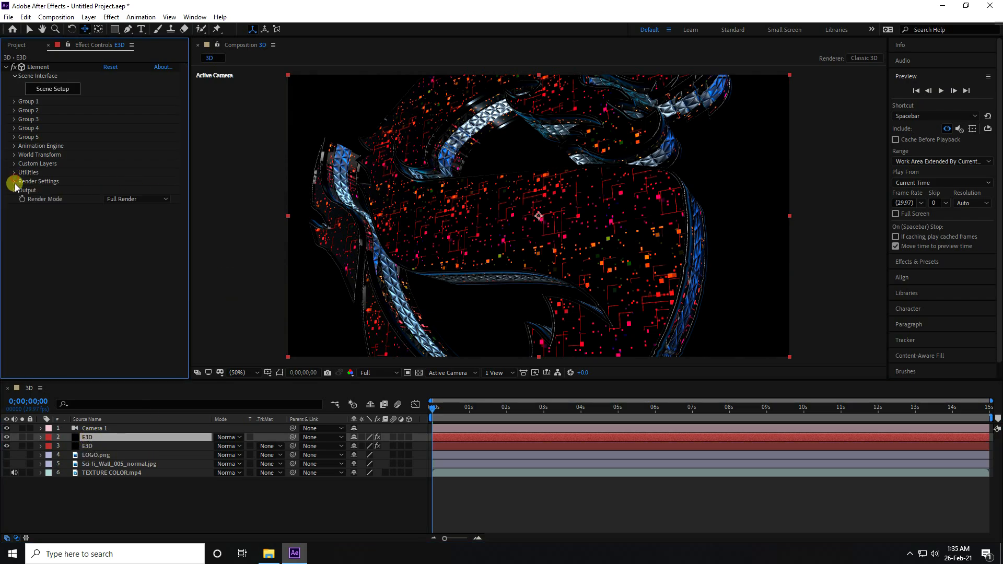
left_click(15, 190)
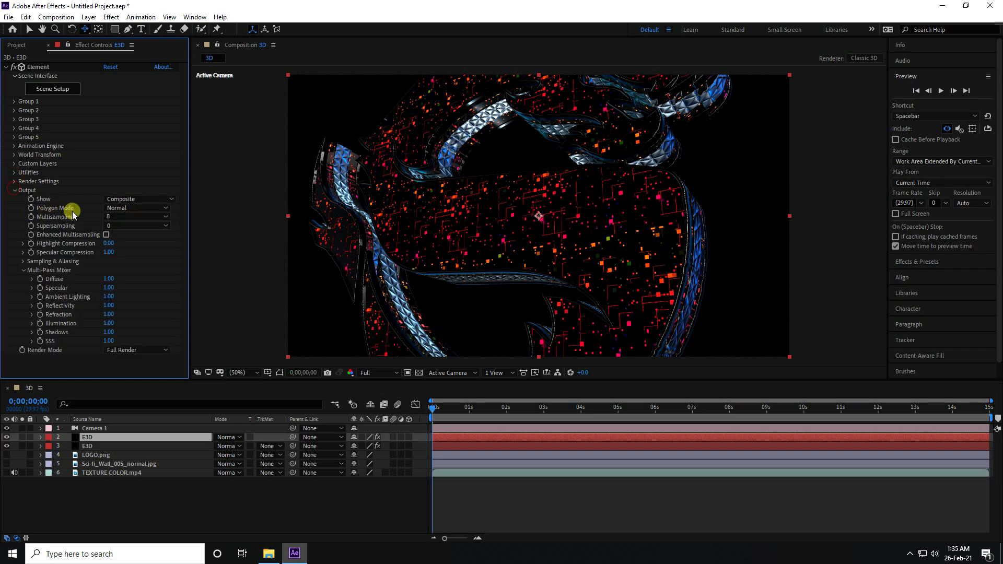
left_click(132, 199)
left_click(138, 325)
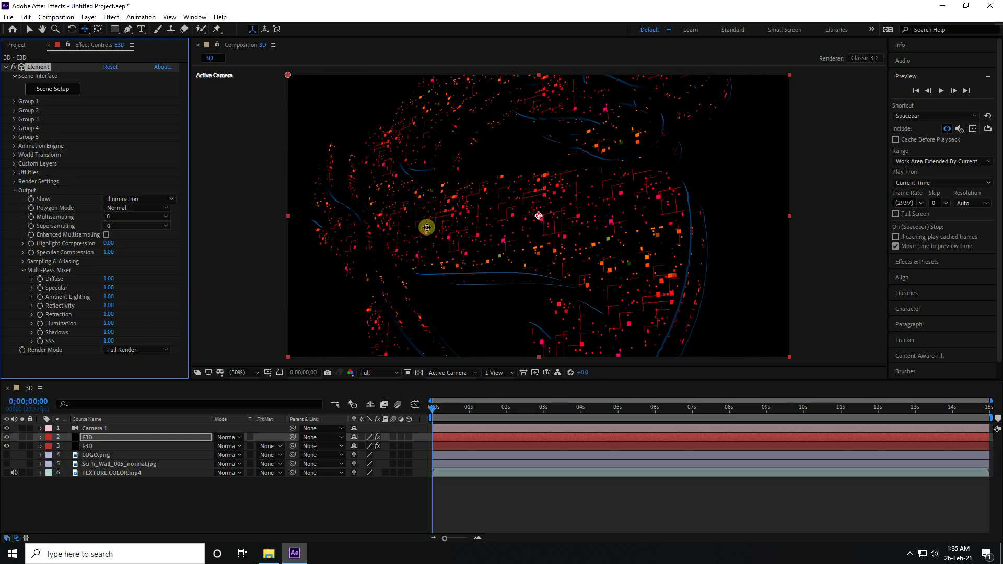
- Set the upper E3D layer's blending mode to Screen and apply the Stylize Glow effect to it
left_click(924, 262)
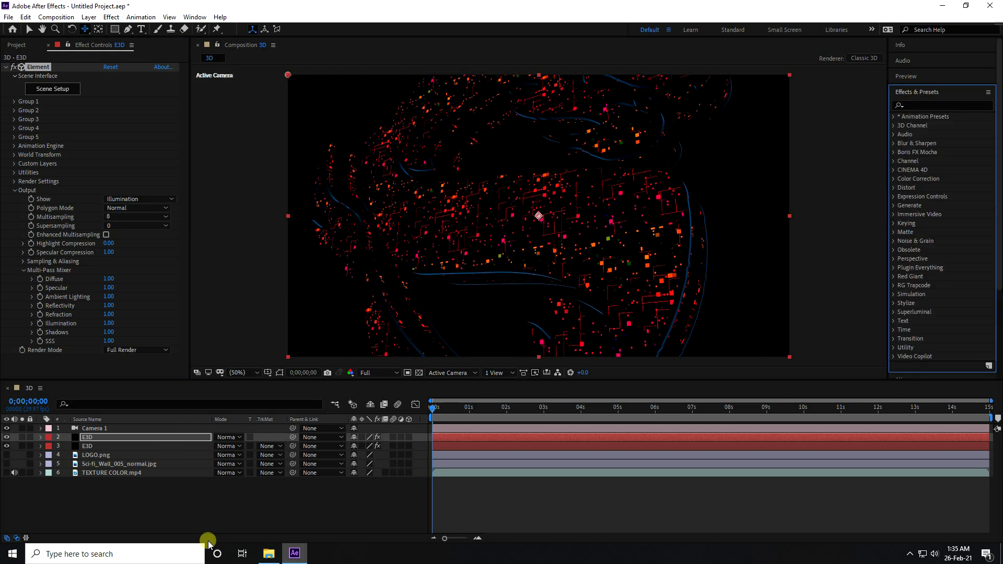
left_click(229, 437)
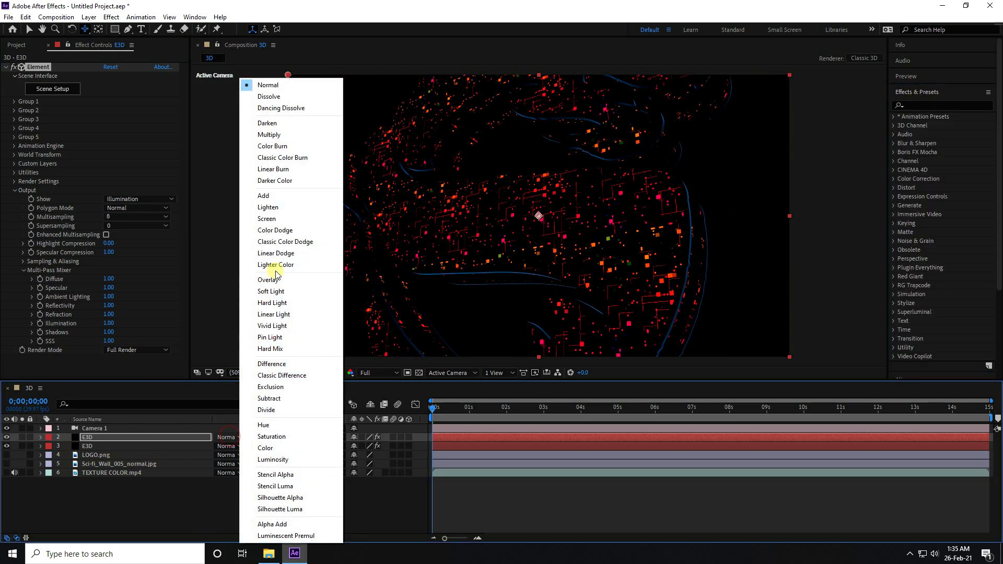
left_click(285, 218)
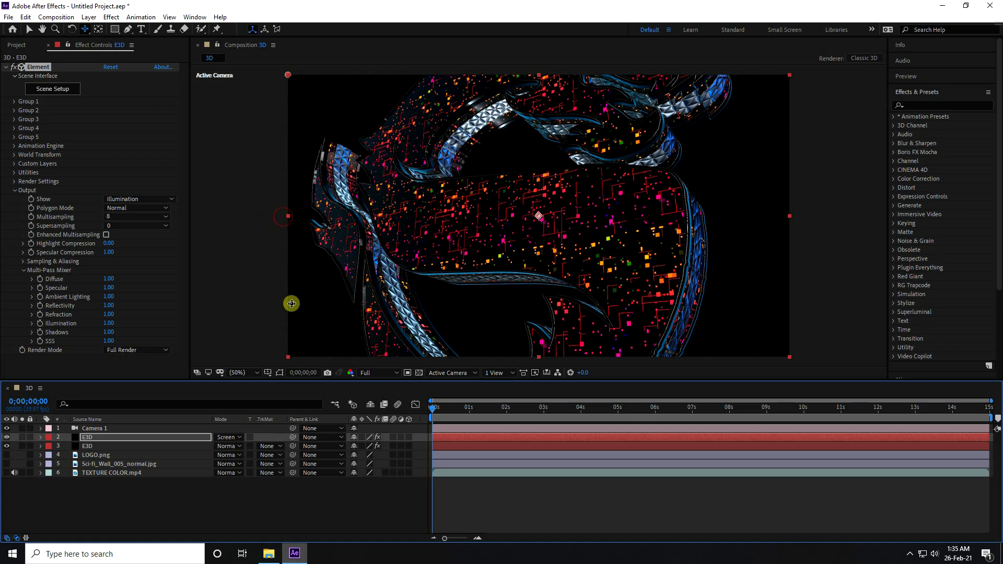
left_click(925, 106)
type("gloww")
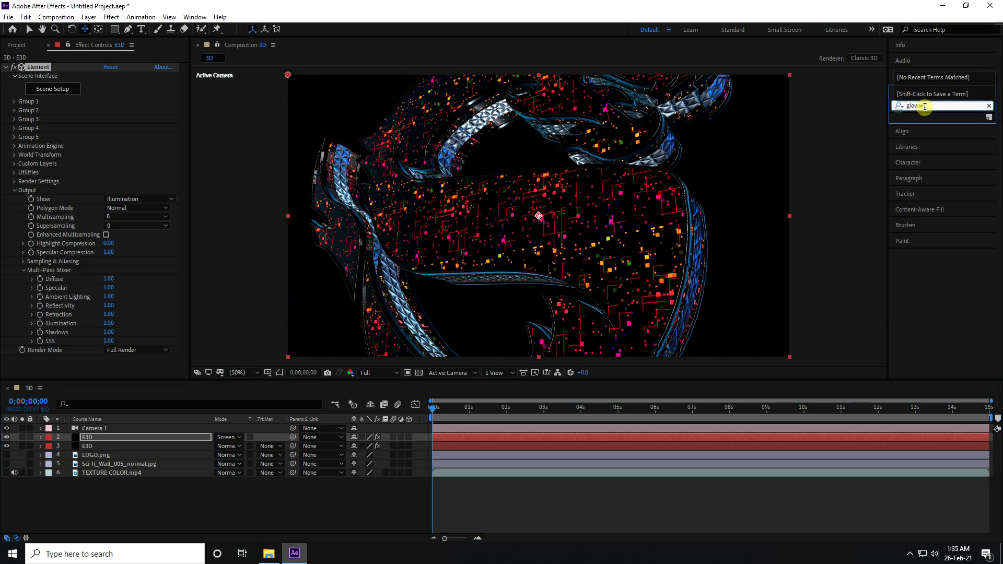
key("BackSpace")
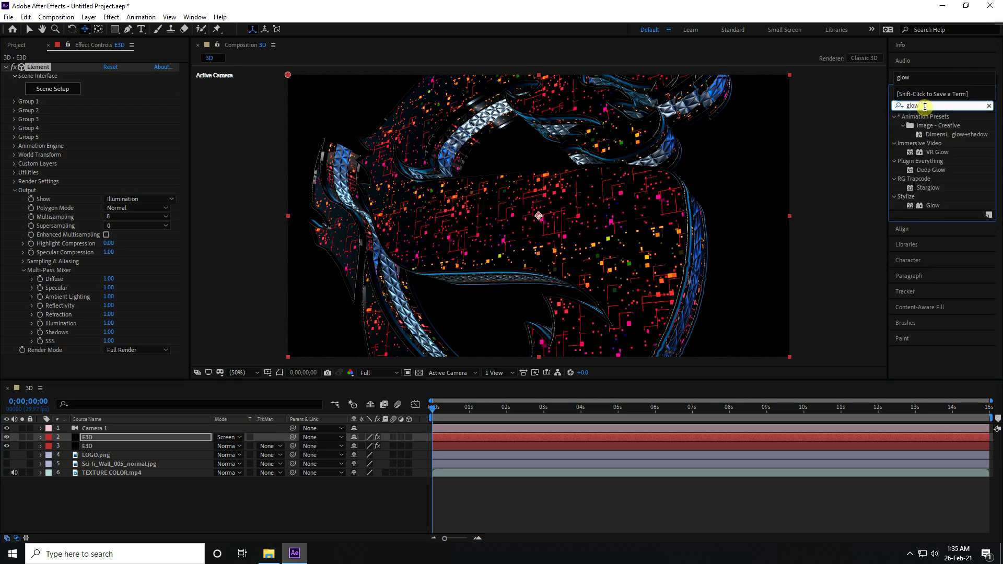
left_click(933, 206)
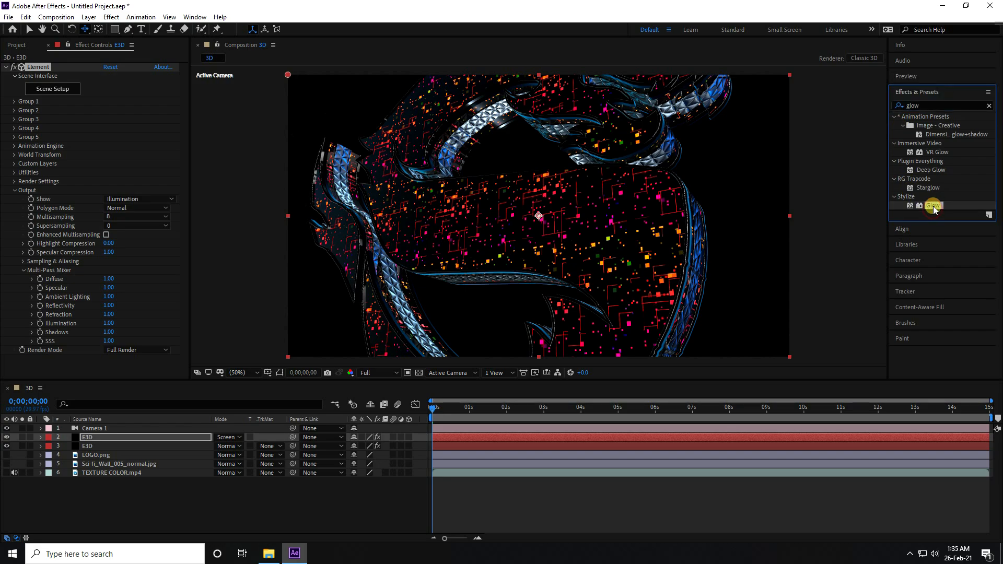
left_click_drag(933, 208, 142, 438)
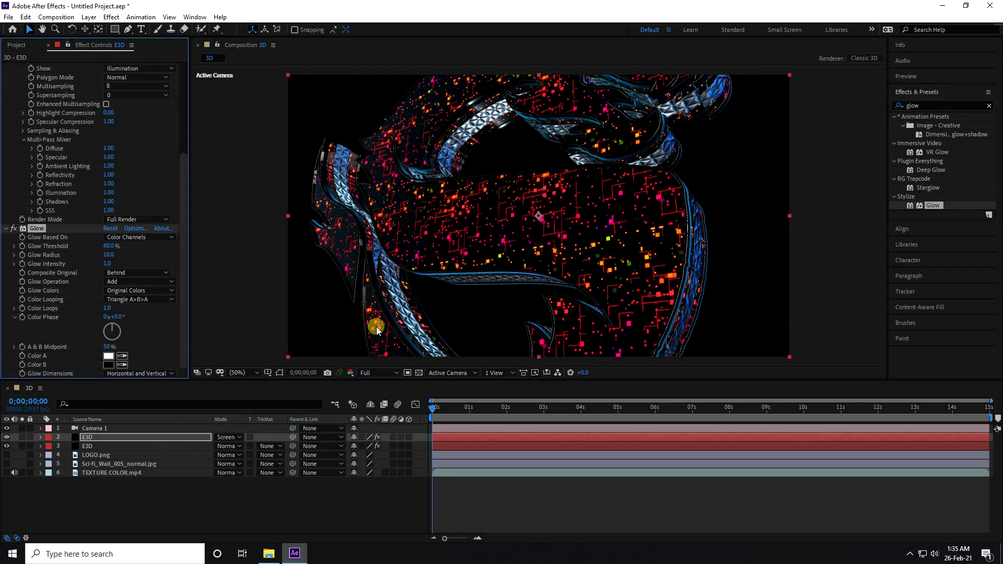
- Set the Glow effect's radius to 100, intensity to 2.0 and threshold to 50%
left_click(114, 255)
type("100")
key("Return")
left_click(107, 264)
key("Return")
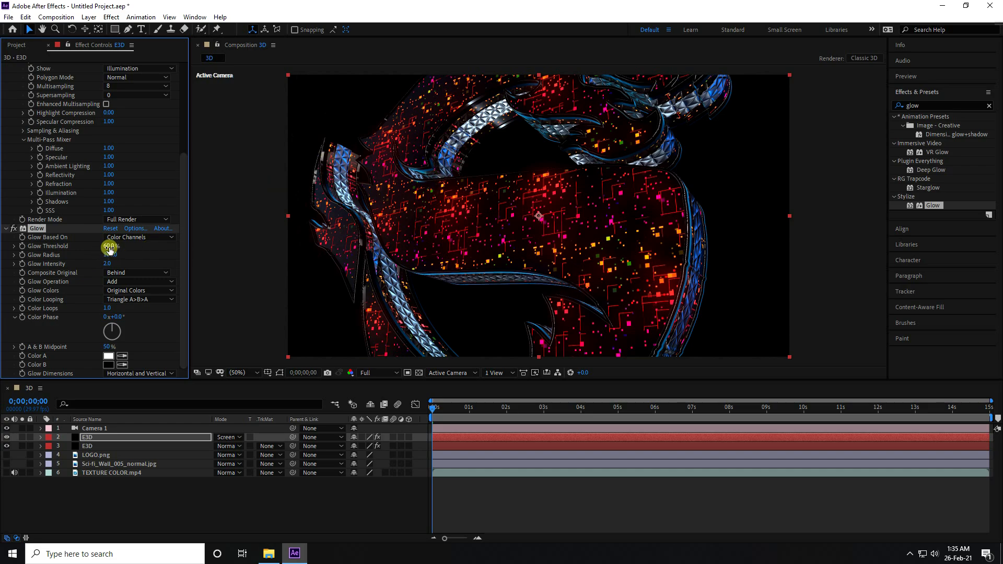
left_click(109, 250)
type("50")
key("Return")
left_click(6, 228)
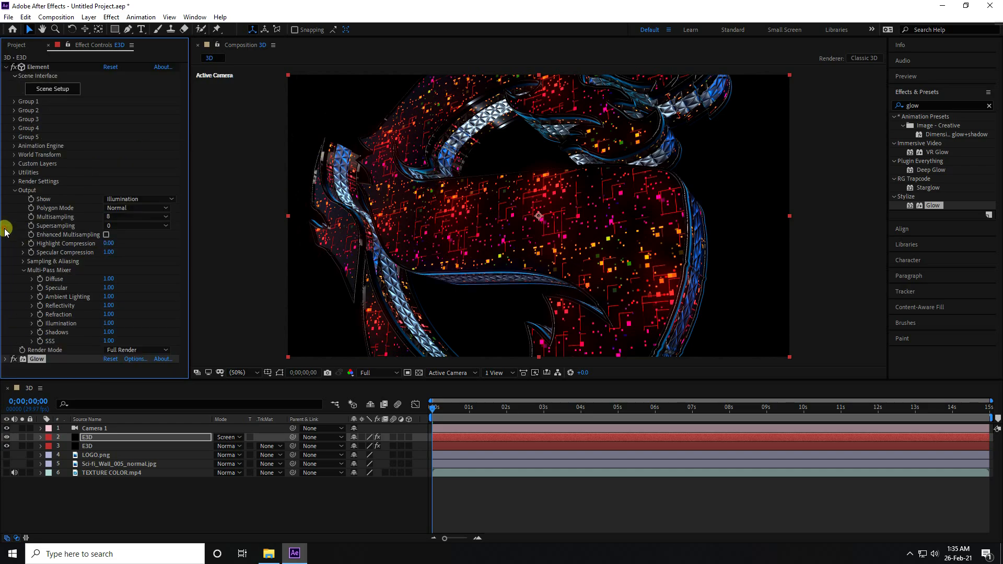
- Duplicate the Glow effect on the upper E3D layer and set the copy's threshold to 100%
left_click(6, 68)
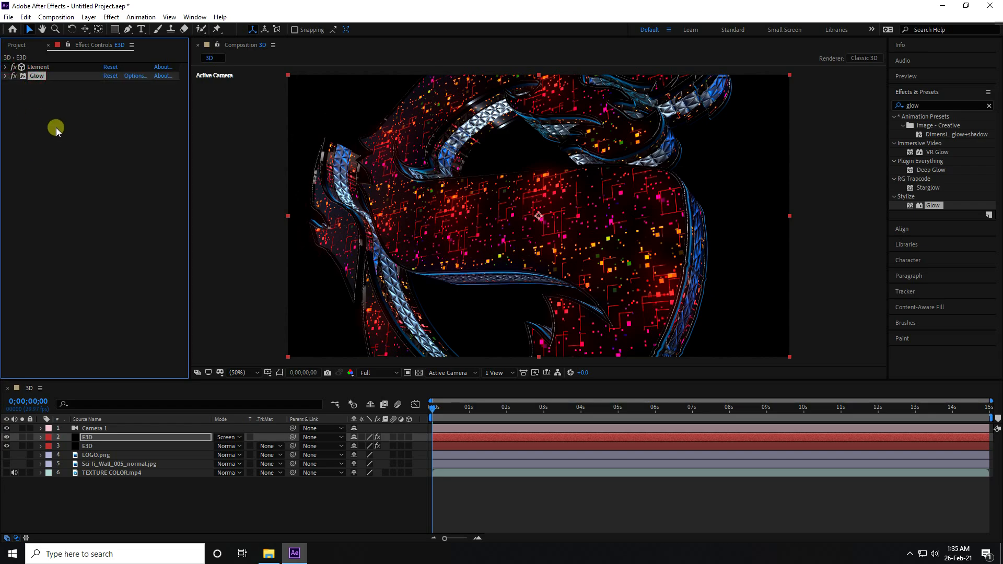
key("ctrl+d")
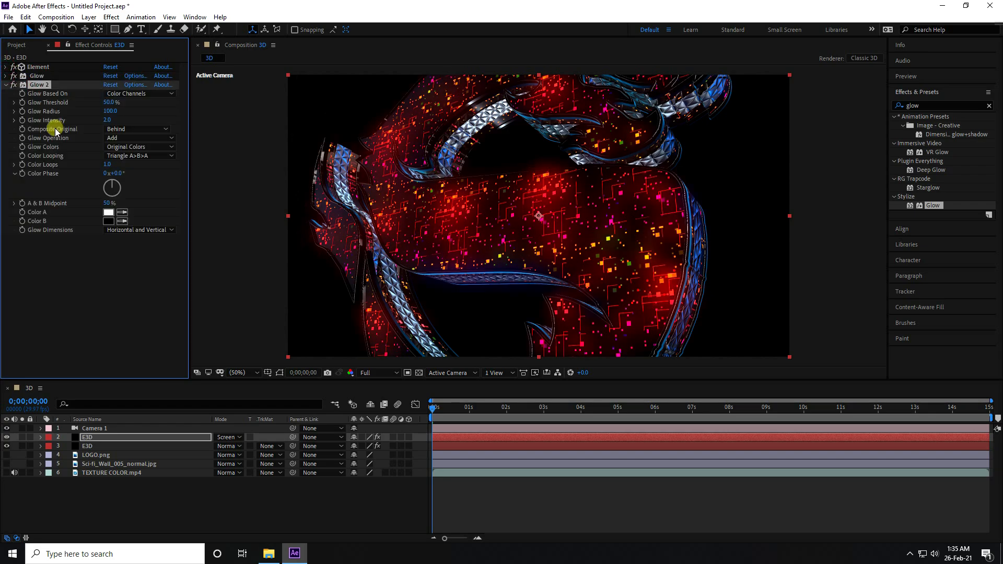
left_click(112, 111)
left_click(109, 103)
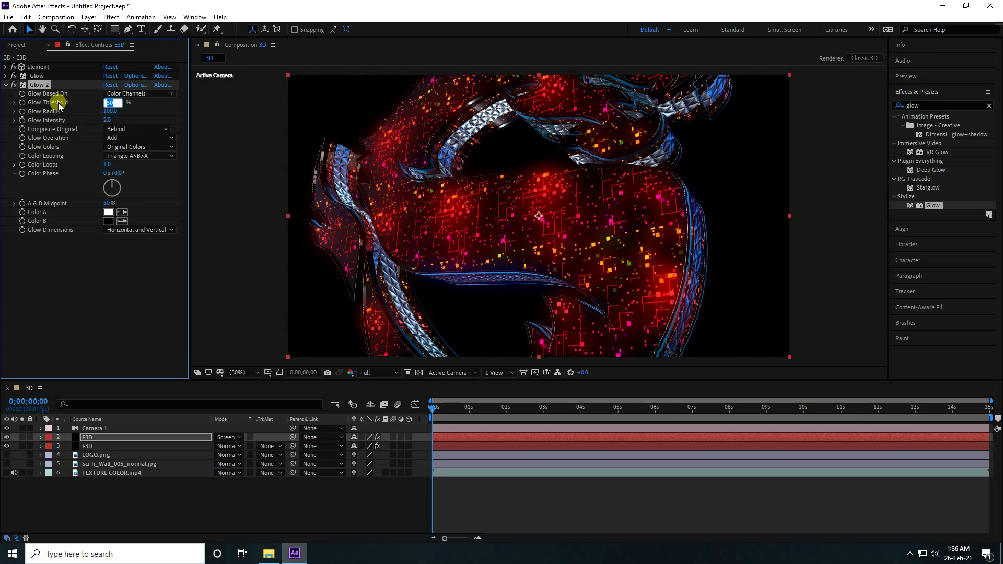
type("100")
key("Return")
- Add the Color Correction Exposure effect below the two glows and set its master exposure to 1.00
left_click(934, 106)
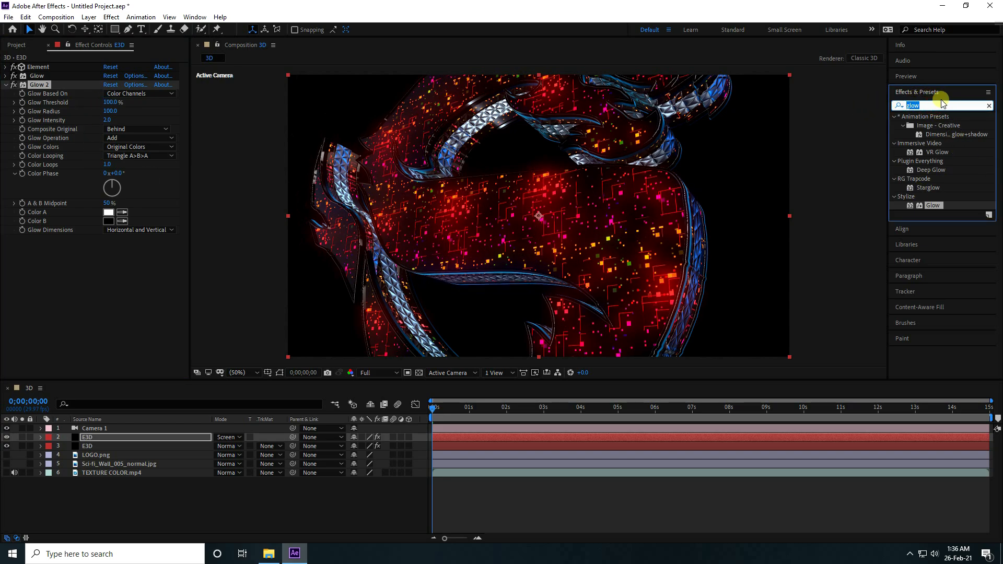
type("expo")
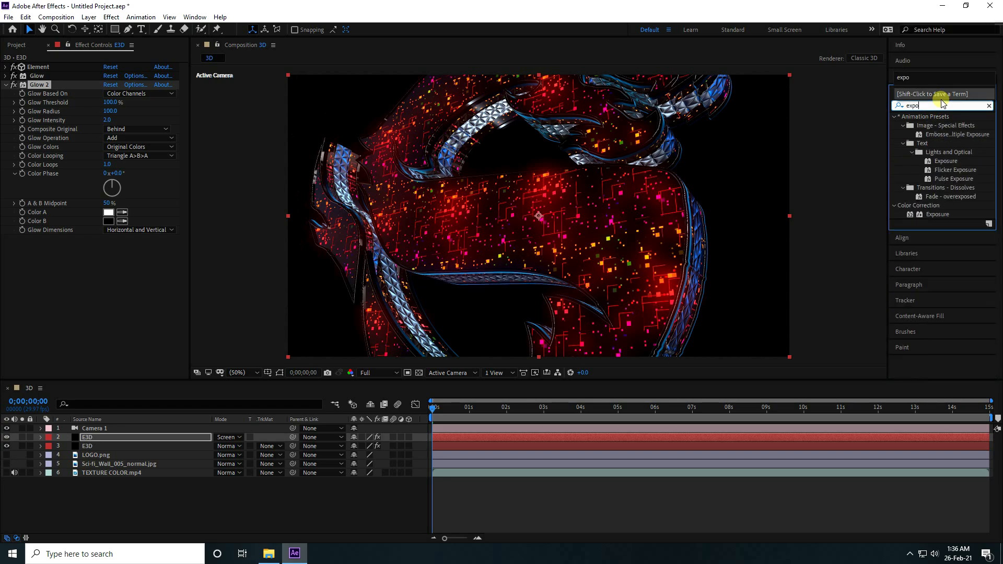
left_click_drag(937, 214, 83, 267)
left_click(109, 266)
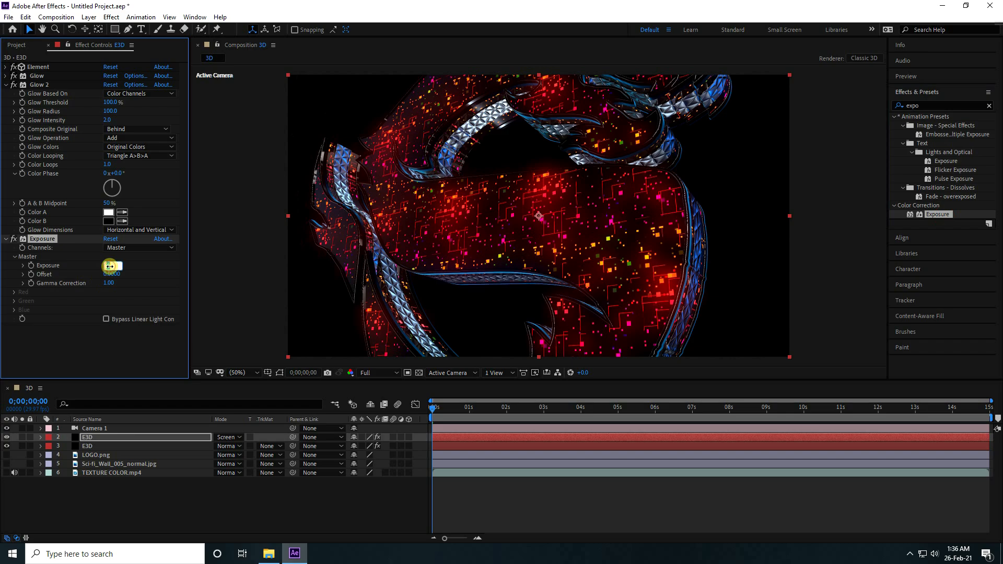
type("1")
key("Return")
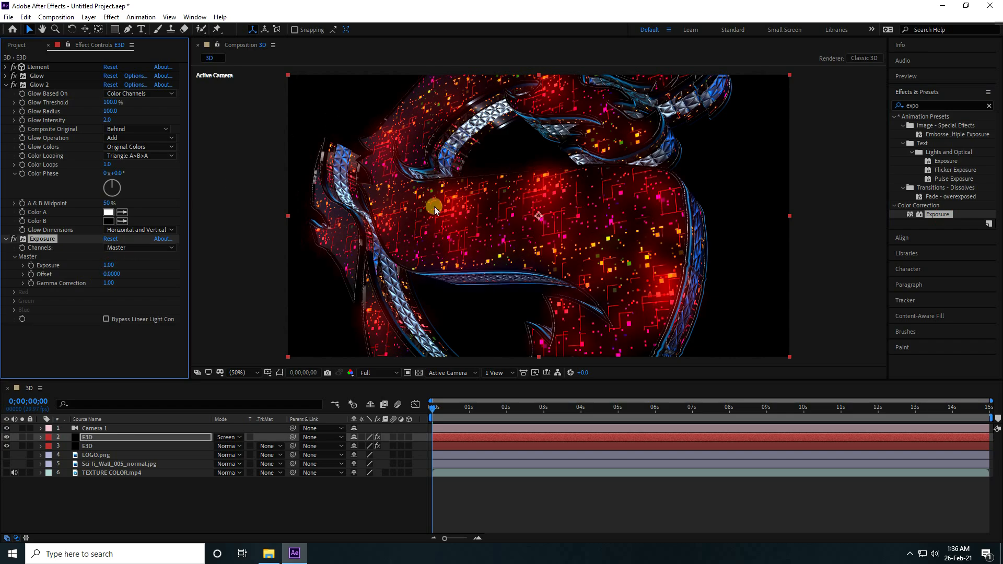
left_click(5, 85)
left_click(6, 94)
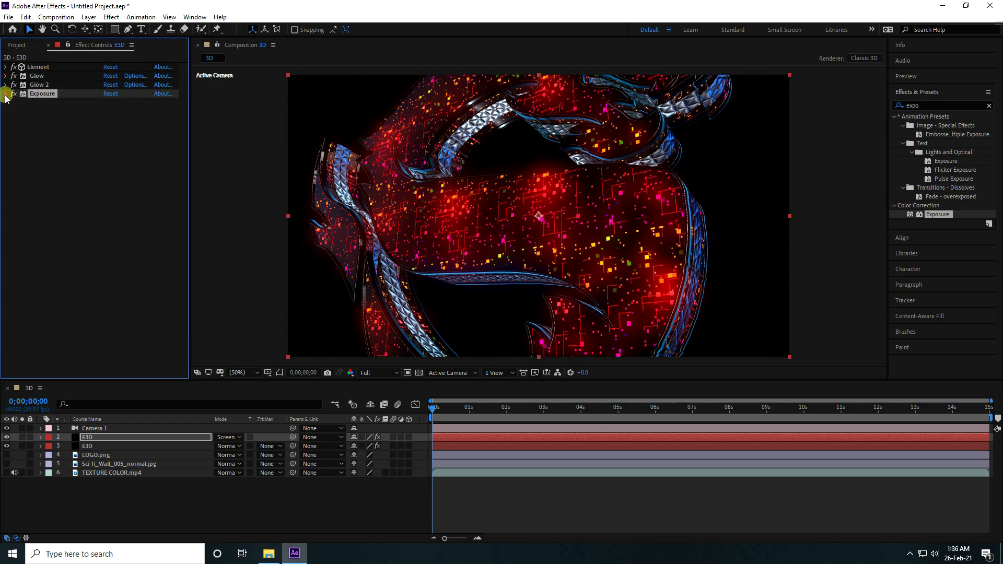
- Deselect the layers and briefly play back the composition to check the glowing dragon
left_click(121, 496)
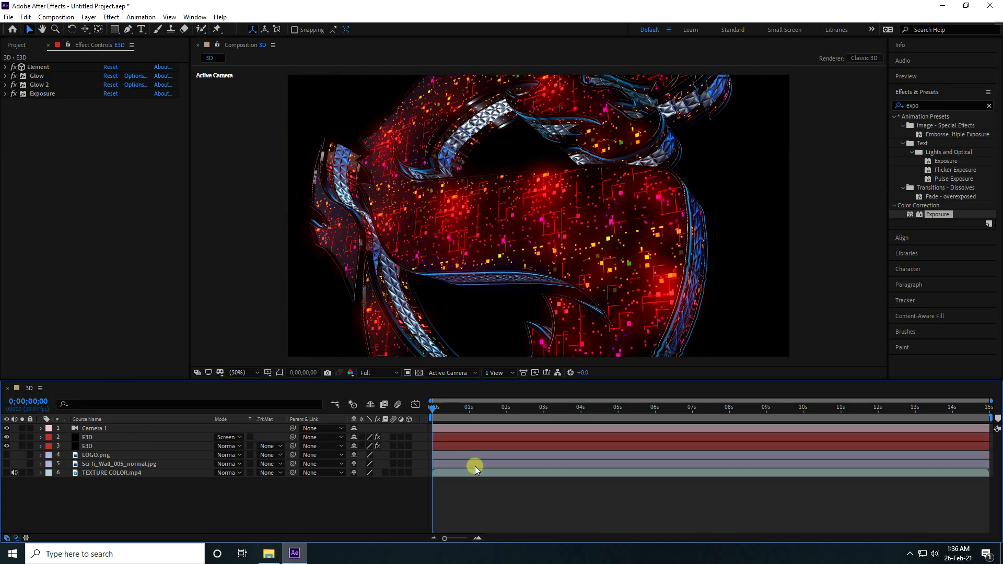
key("space")
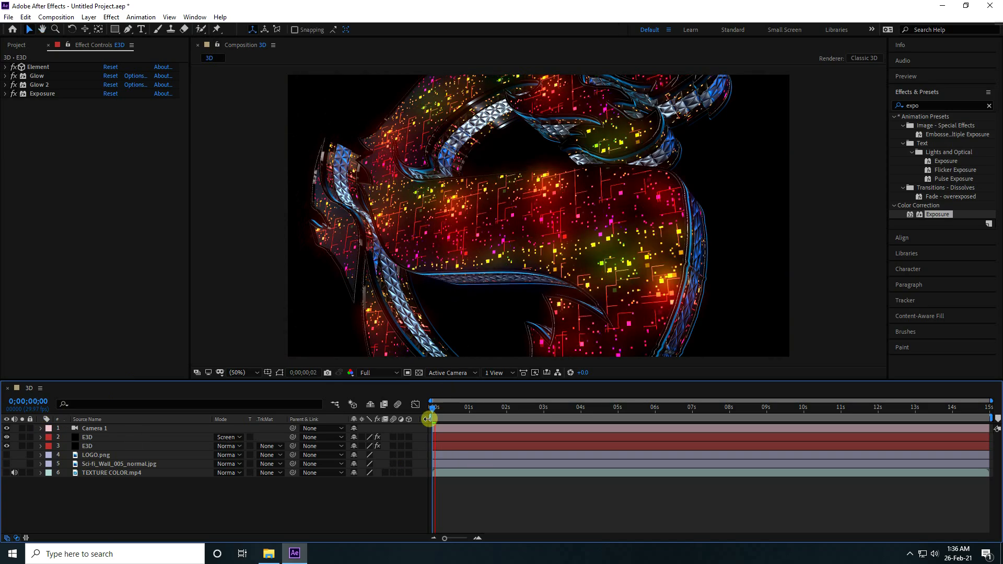
key("space")
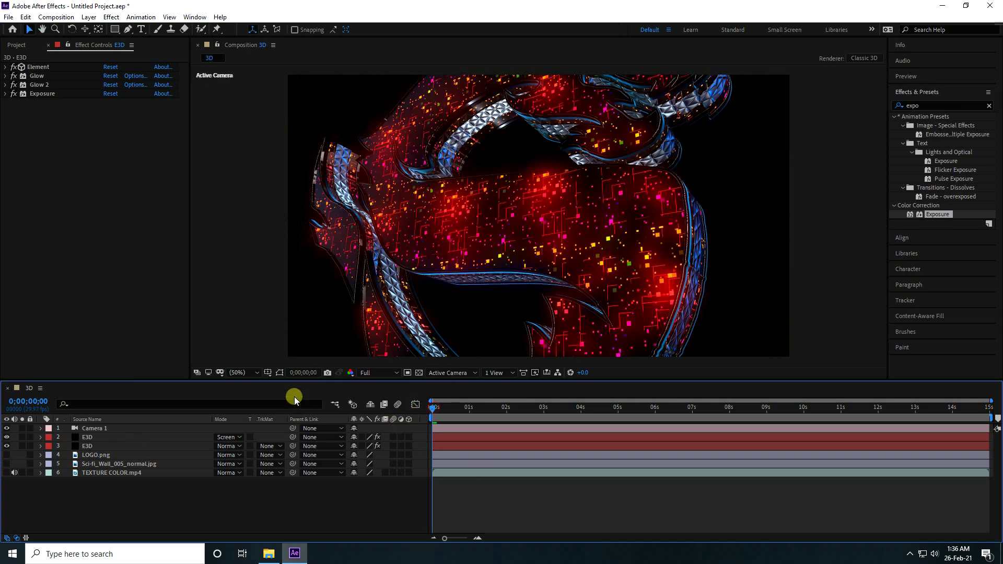
- Turn on depth of field in Camera 1's camera options and set its zoom to 2000 pixels
left_click(41, 428)
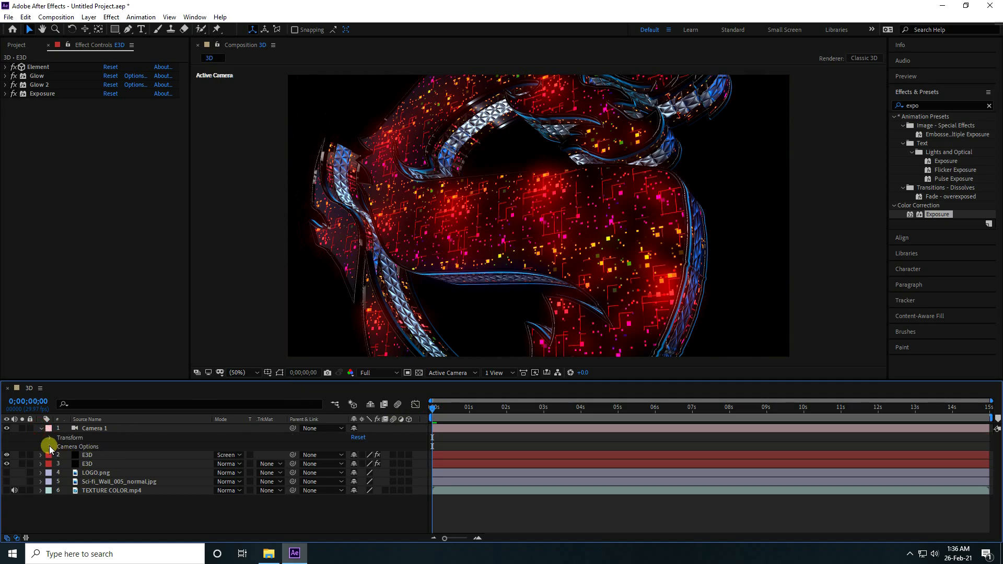
left_click(49, 446)
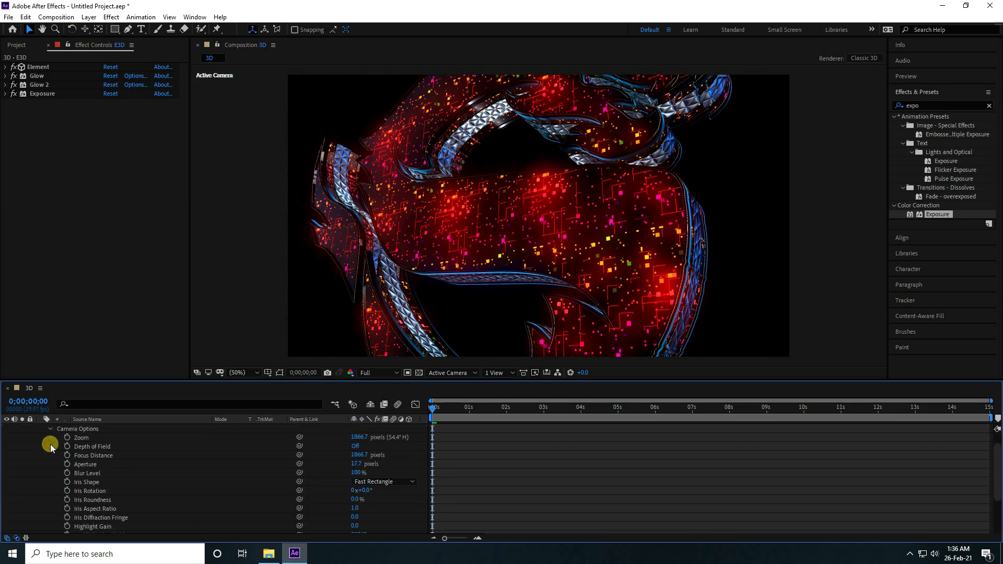
left_click(354, 446)
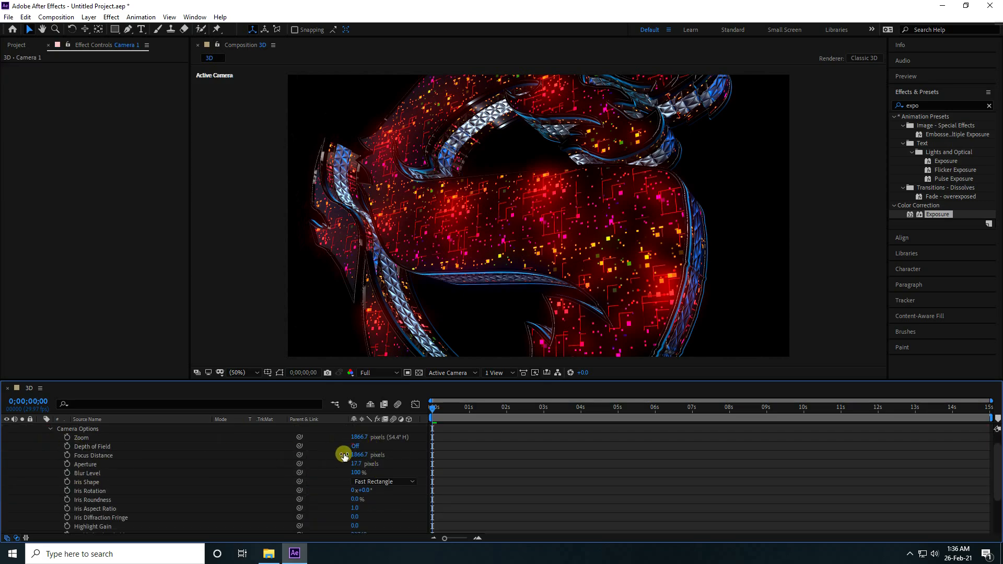
left_click(360, 438)
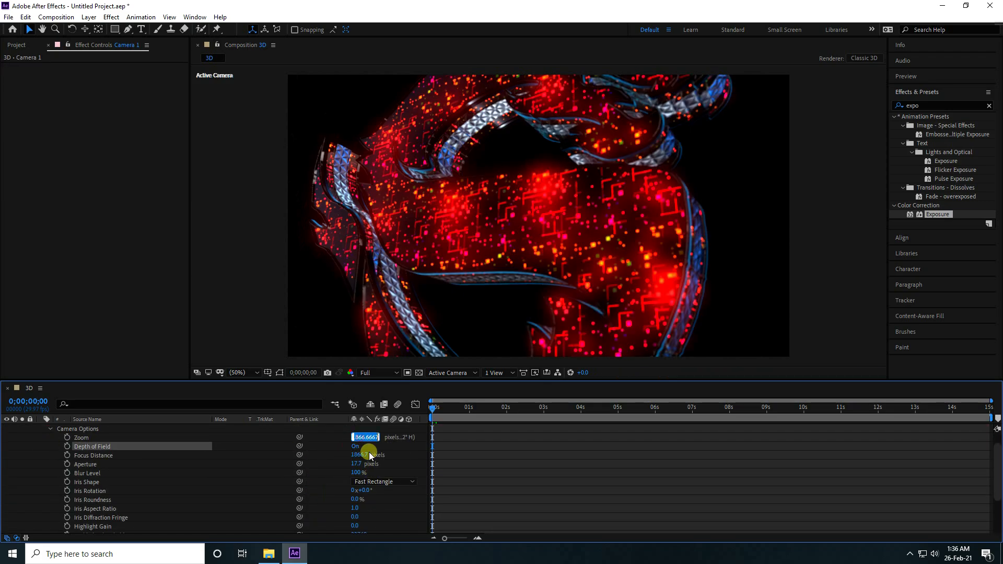
type("2000")
key("Return")
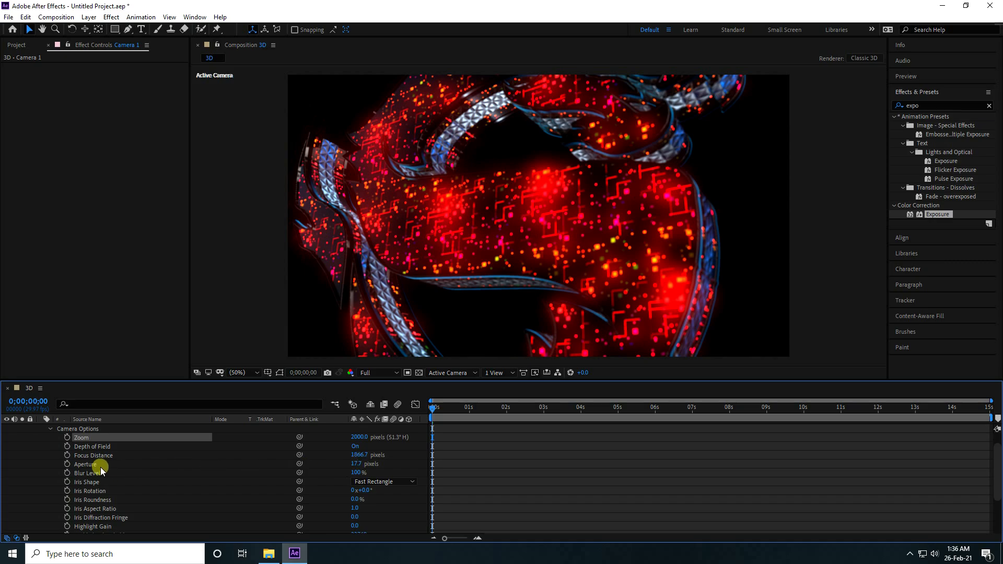
- Set Camera 1's aperture to 100 pixels for a stronger depth-of-field blur
left_click(355, 463)
type("10")
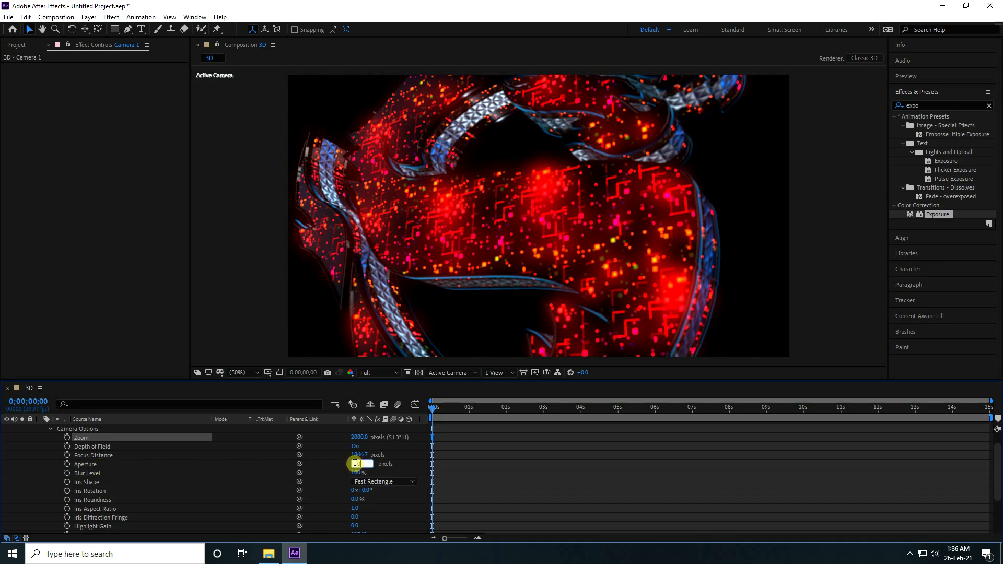
type("0")
key("Return")
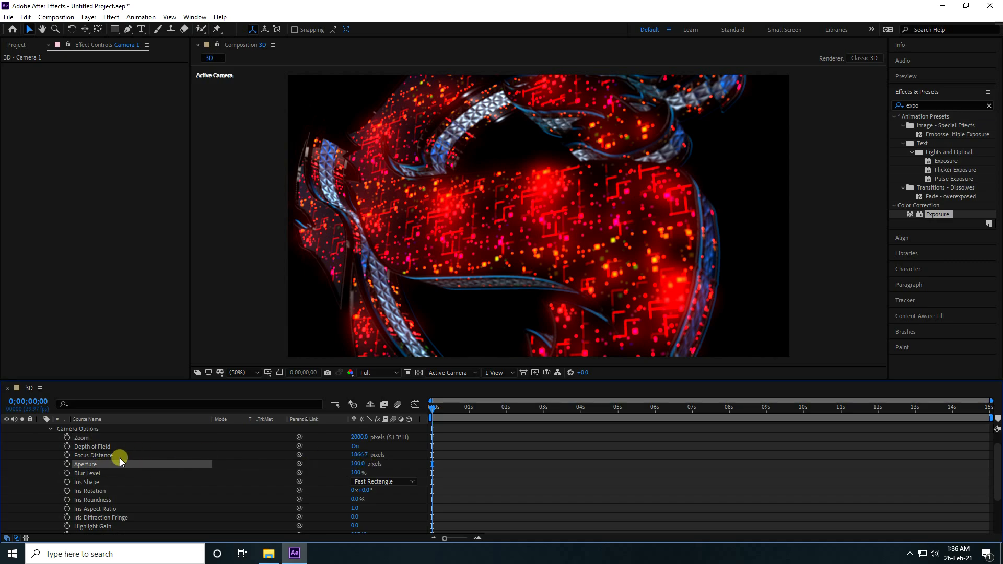
- Try focus distances of 750 and 700 pixels on Camera 1
left_click_drag(355, 454, 359, 455)
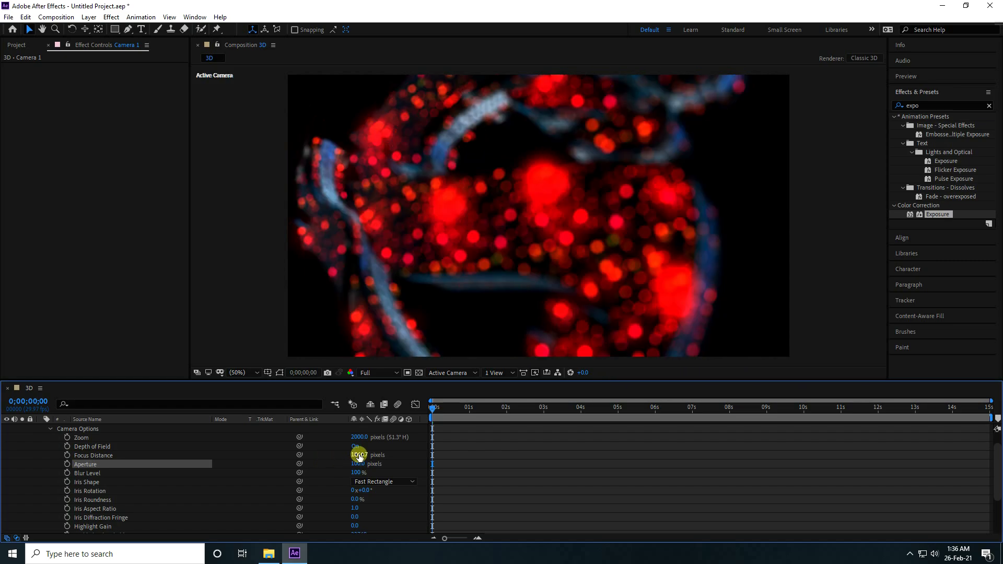
left_click(359, 454)
type("500")
key("Return")
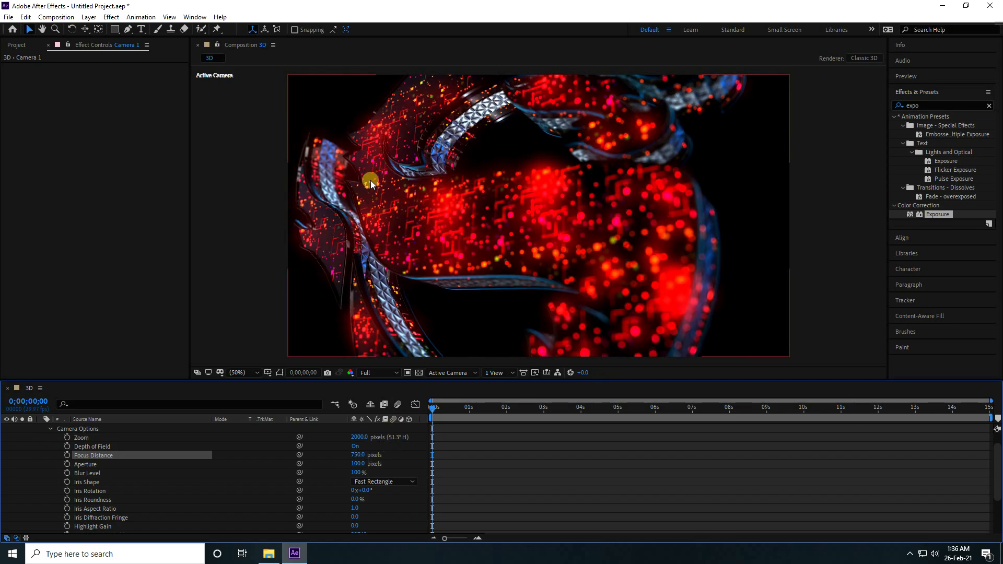
left_click(357, 455)
type("7")
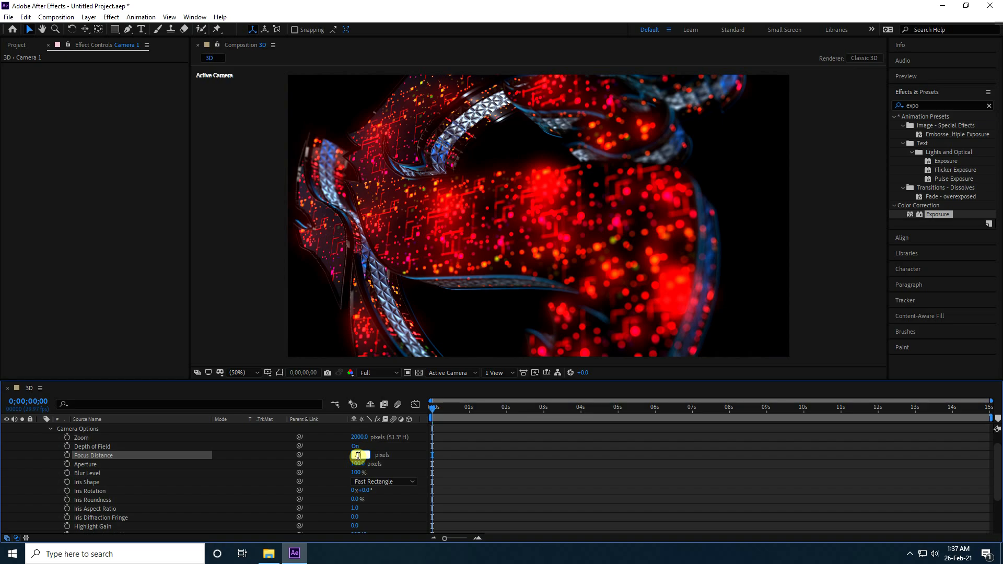
type("00")
key("Return")
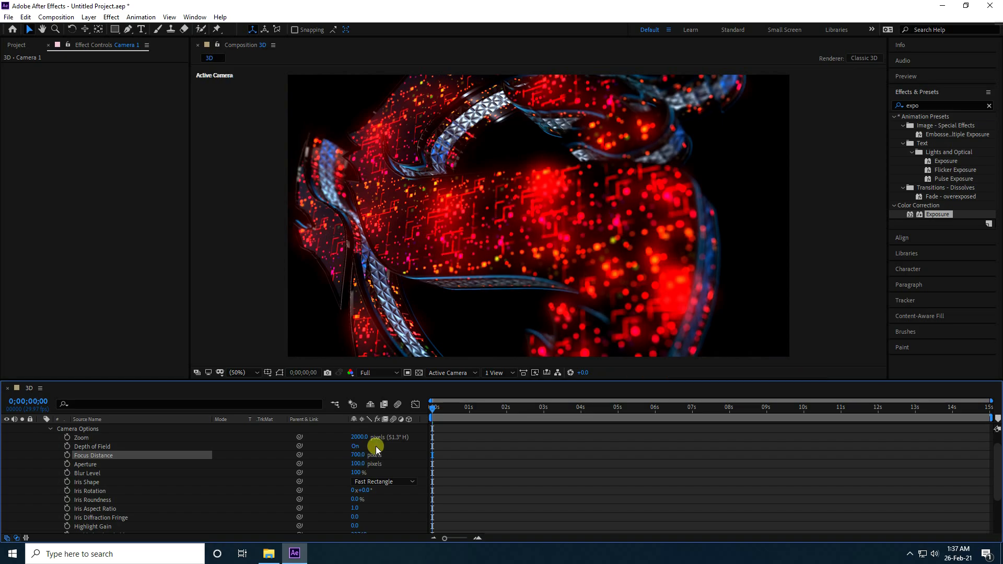
- Set Camera 1's focus distance to 650 pixels and collapse the camera layer's properties
left_click(361, 455)
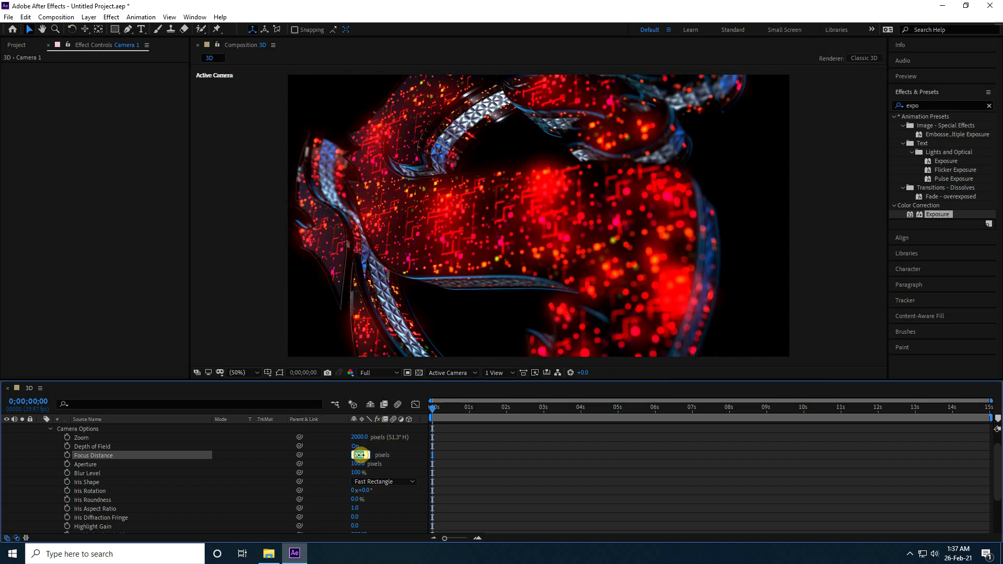
type("6500")
key("Return")
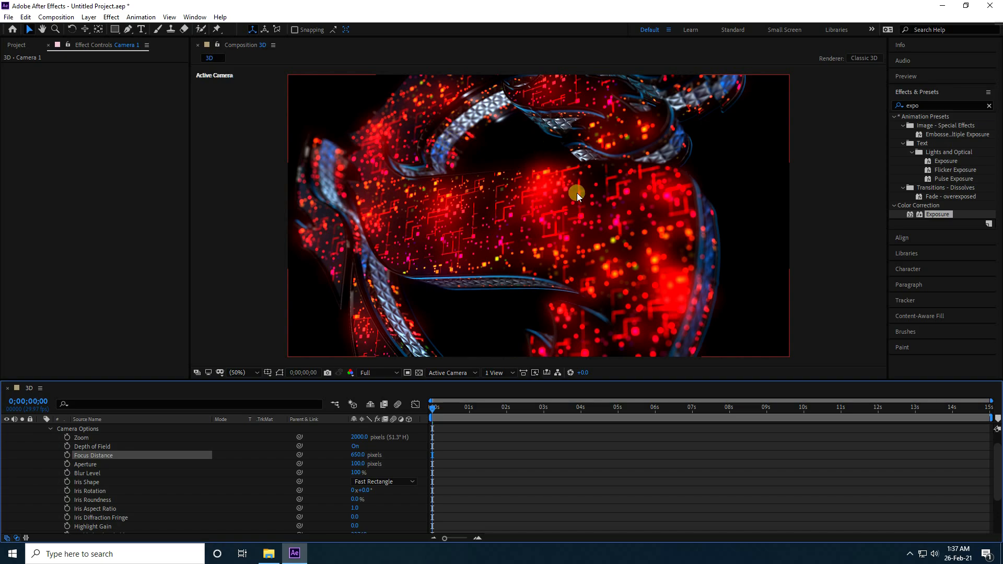
scroll(49, 462, "up", 2)
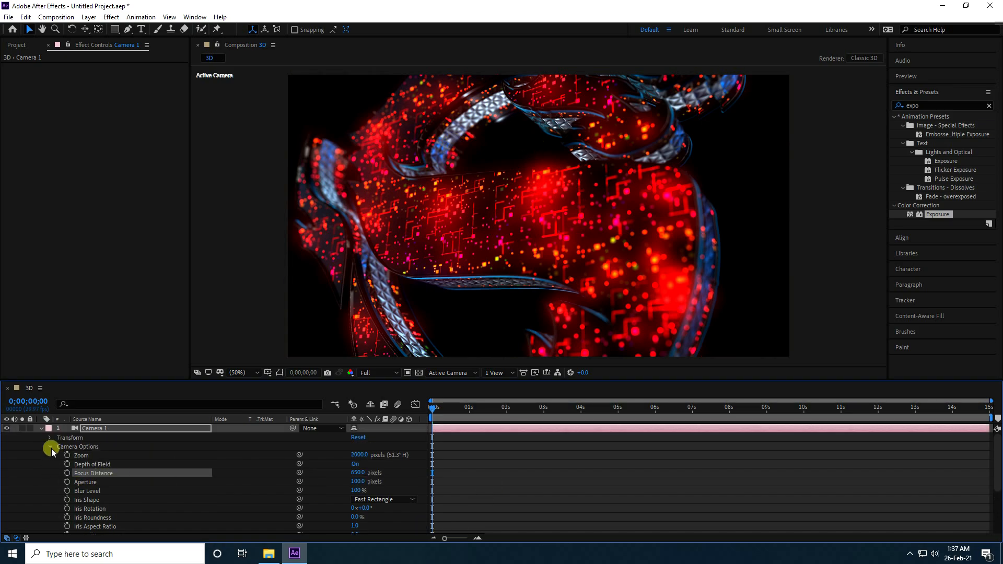
left_click(41, 429)
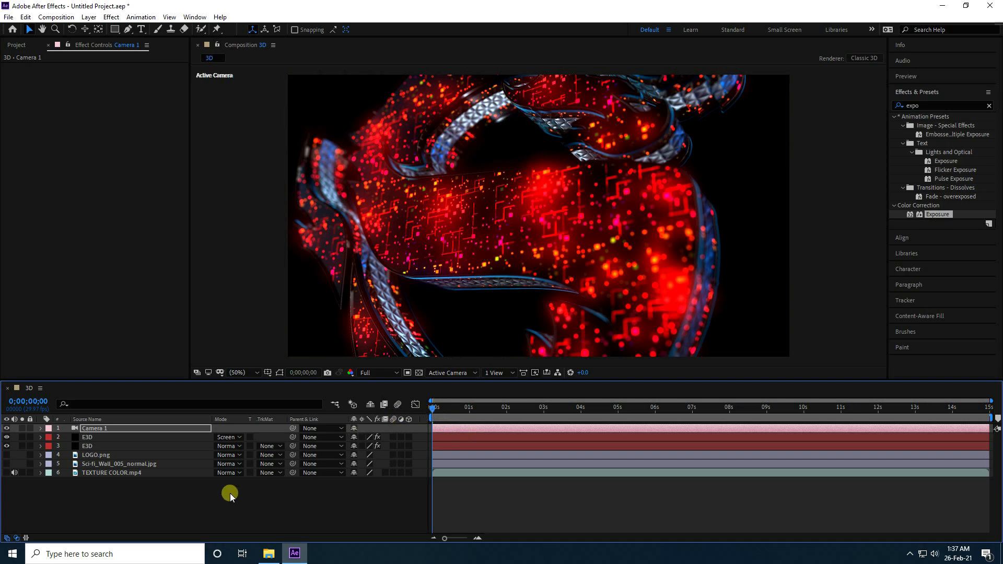
- Move the current time to 0;00;04;08 in the 3D composition
left_click(440, 407)
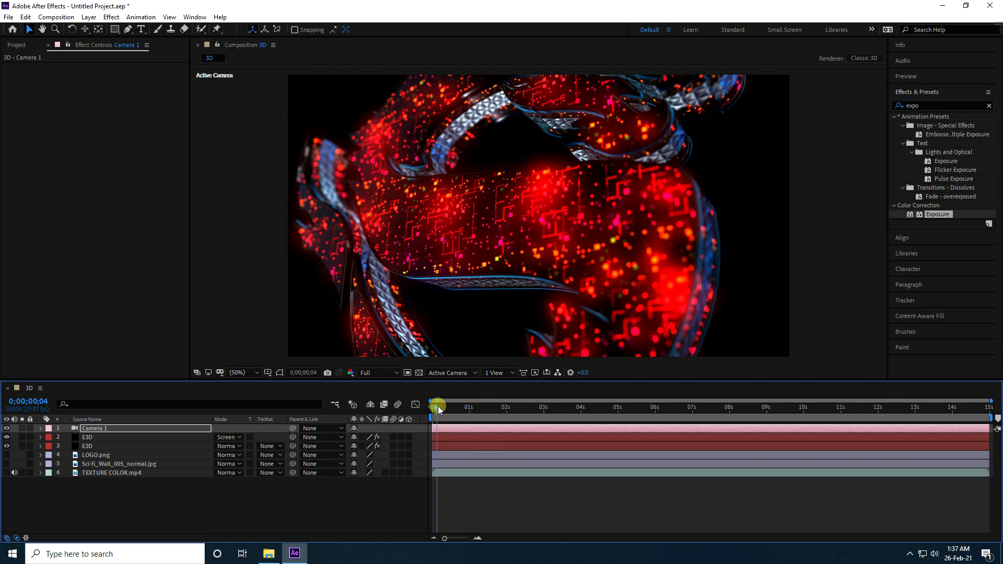
left_click(591, 407)
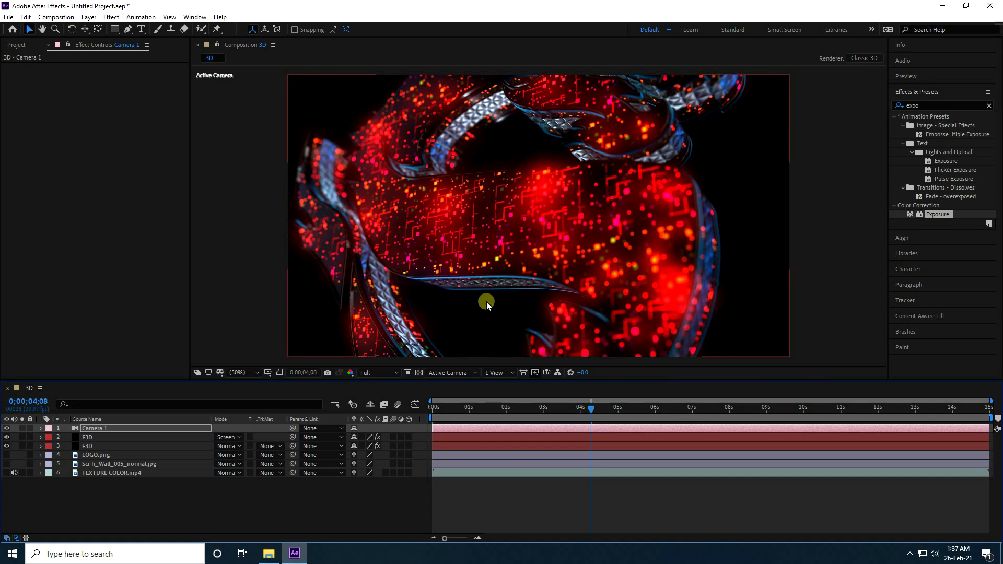